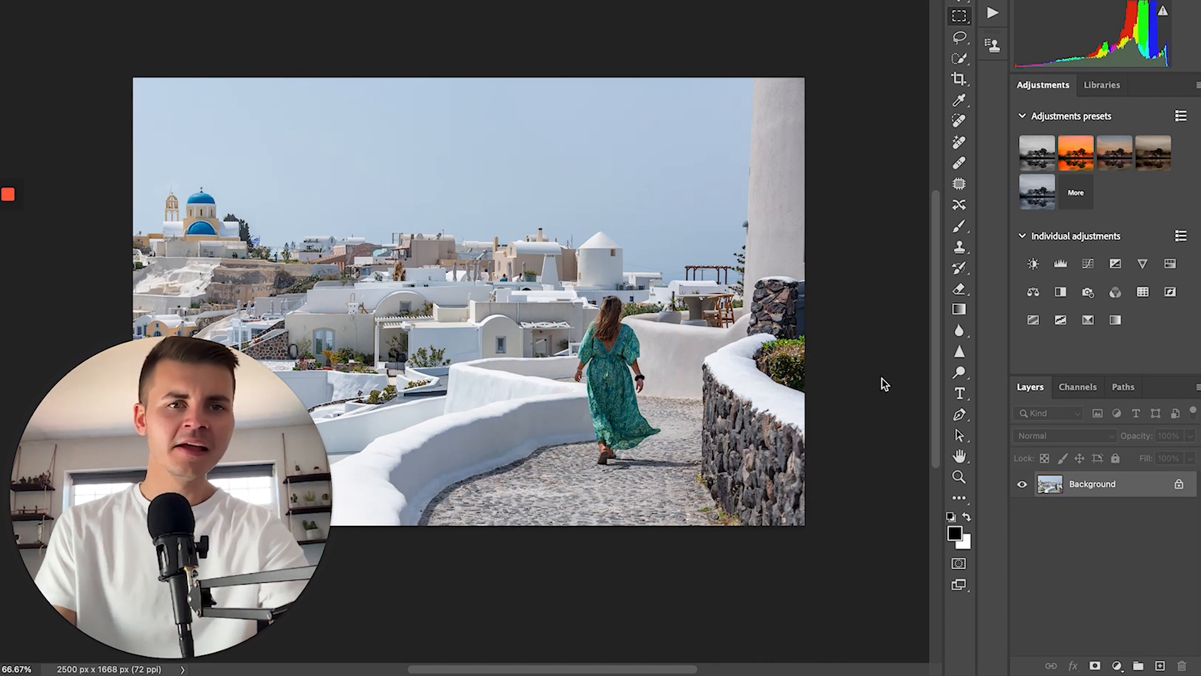
Step: Lasso the woman in the green dress and run Generative Fill on the selection with the prompt "remove"
{"action": "left_click", "coordinate": [959, 38]}
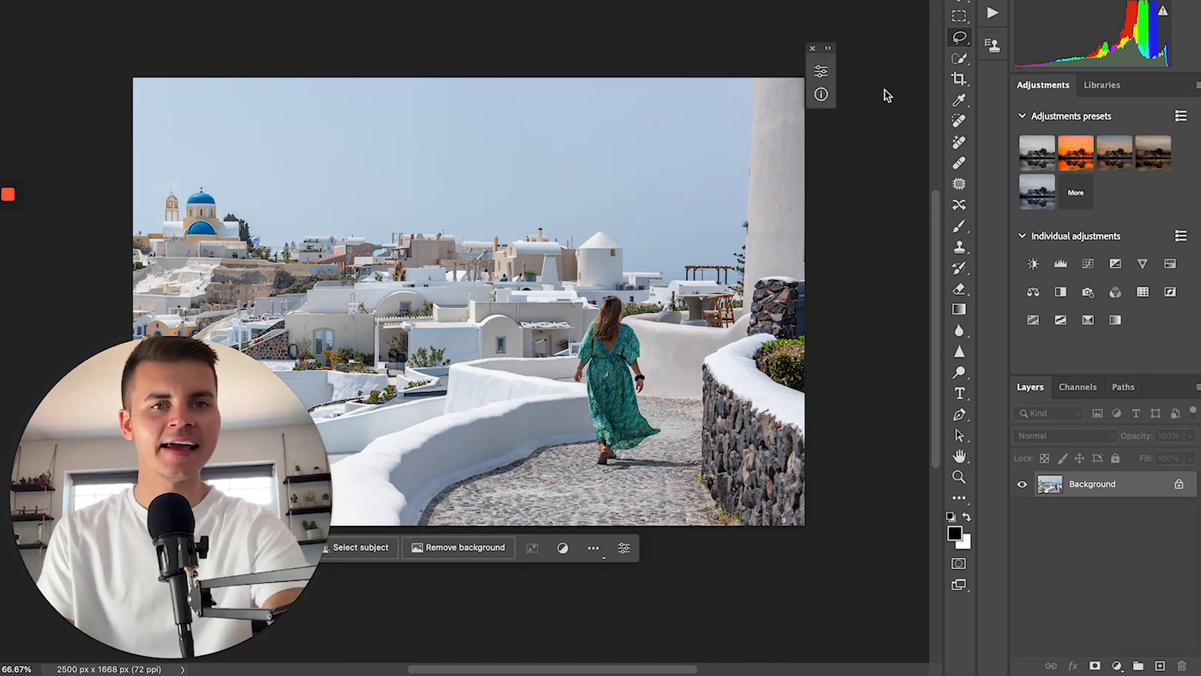
{"action": "mouse_move", "coordinate": [641, 312]}
{"action": "left_mouse_down"}
{"action": "mouse_move", "coordinate": [612, 292]}
{"action": "mouse_move", "coordinate": [594, 308]}
{"action": "mouse_move", "coordinate": [565, 386]}
{"action": "mouse_move", "coordinate": [610, 483]}
{"action": "mouse_move", "coordinate": [688, 481]}
{"action": "mouse_move", "coordinate": [697, 455]}
{"action": "mouse_move", "coordinate": [648, 447]}
{"action": "mouse_move", "coordinate": [668, 438]}
{"action": "mouse_move", "coordinate": [645, 402]}
{"action": "mouse_move", "coordinate": [652, 383]}
{"action": "mouse_move", "coordinate": [633, 303]}
{"action": "left_mouse_up"}
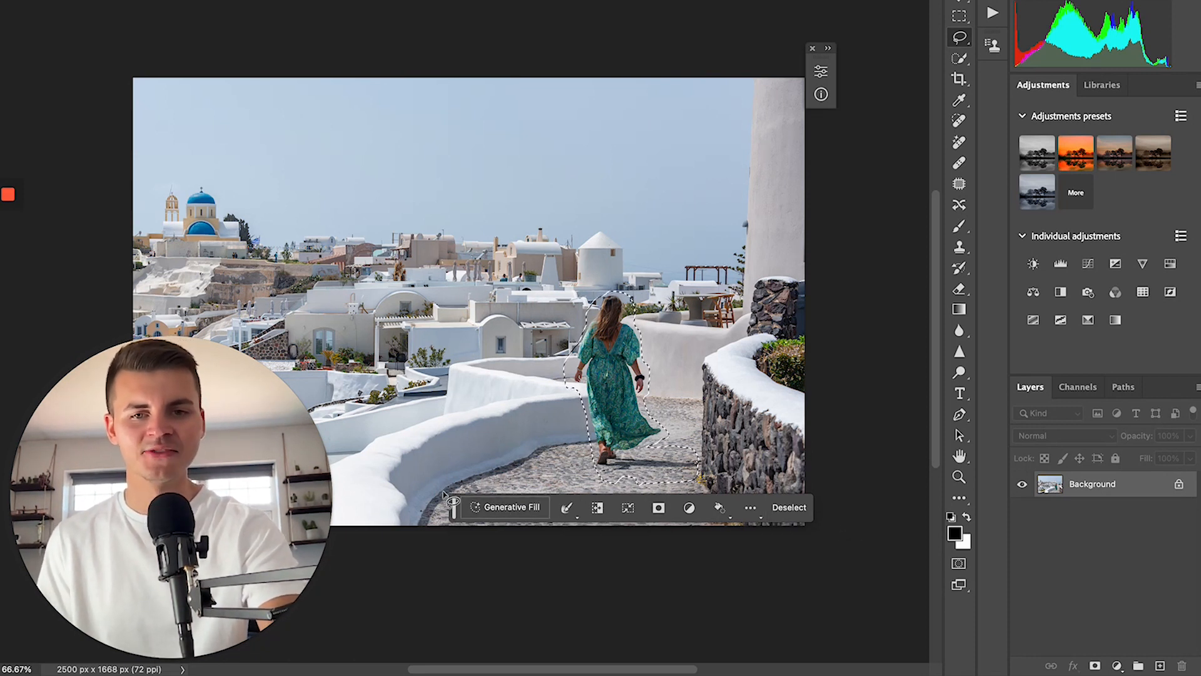
{"action": "left_click", "coordinate": [517, 510]}
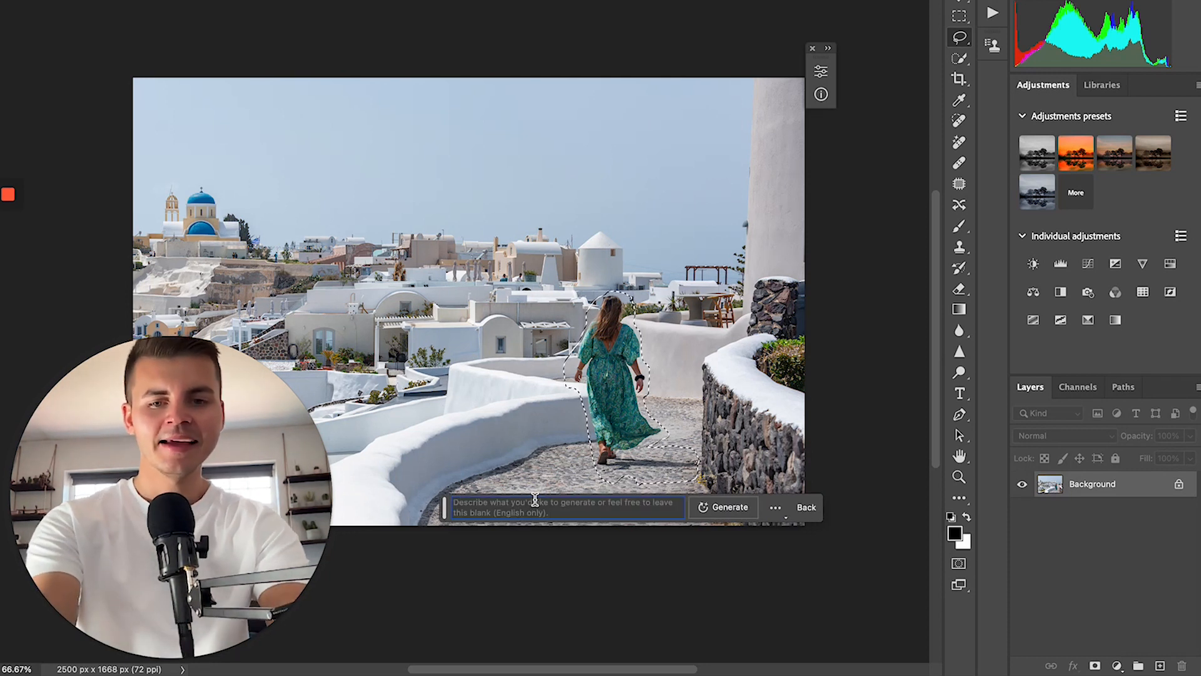
{"action": "type", "text": "rem"}
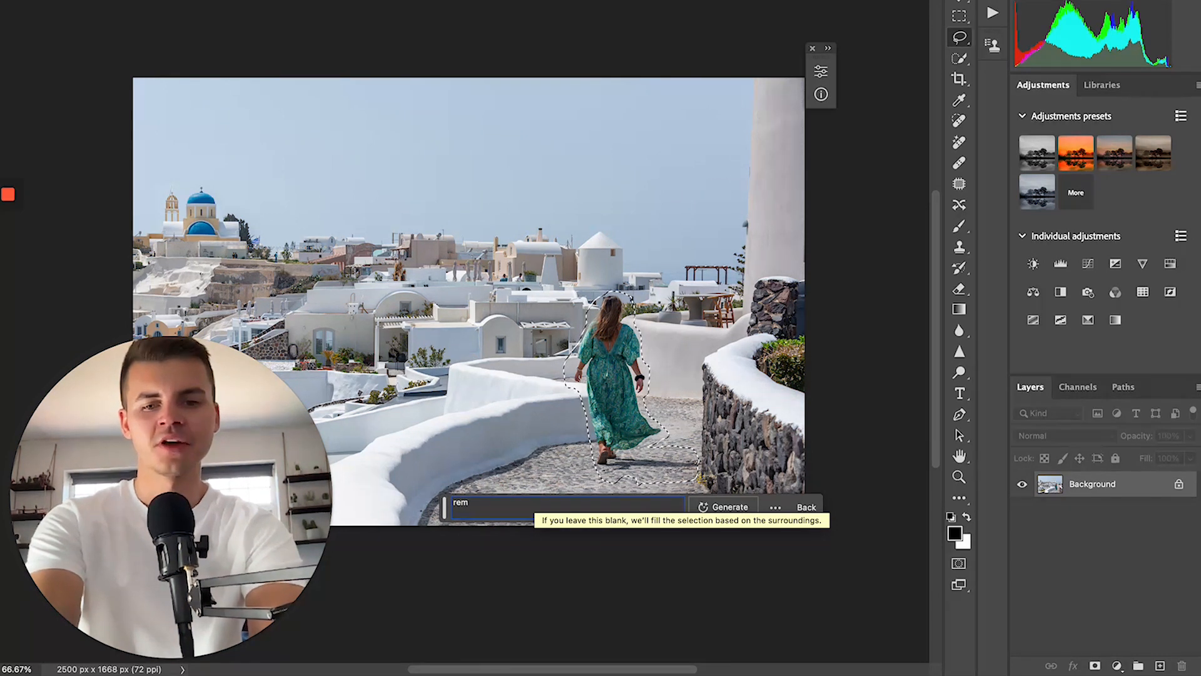
{"action": "type", "text": "ove"}
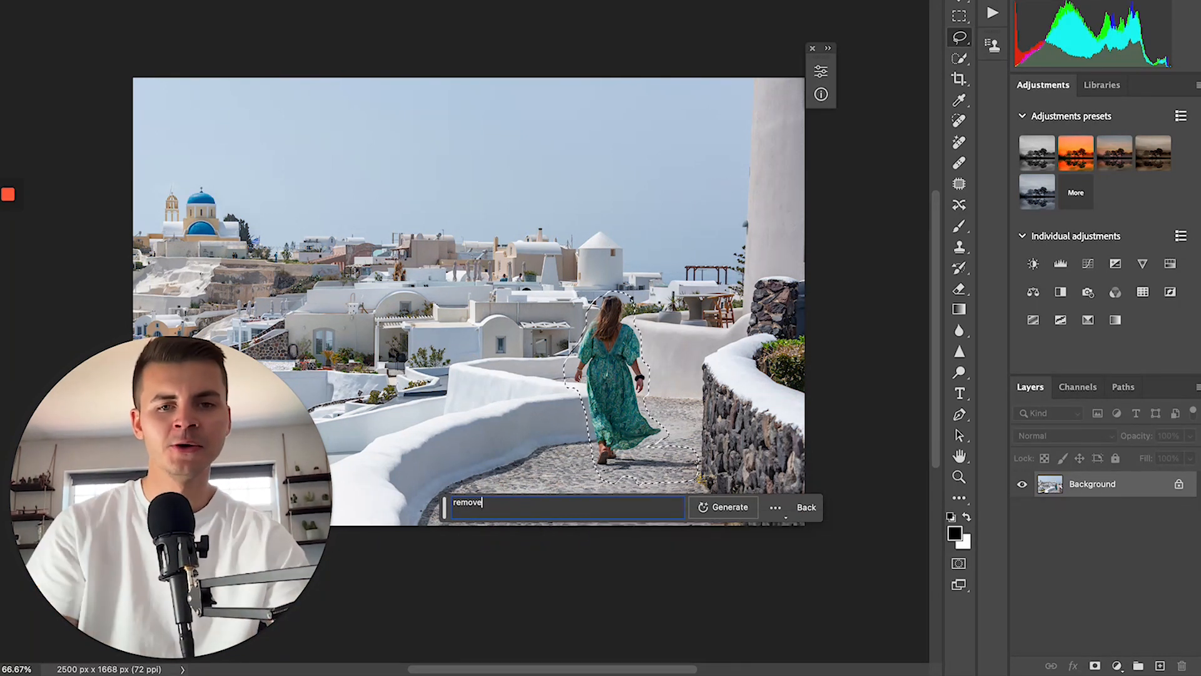
{"action": "left_click", "coordinate": [701, 511]}
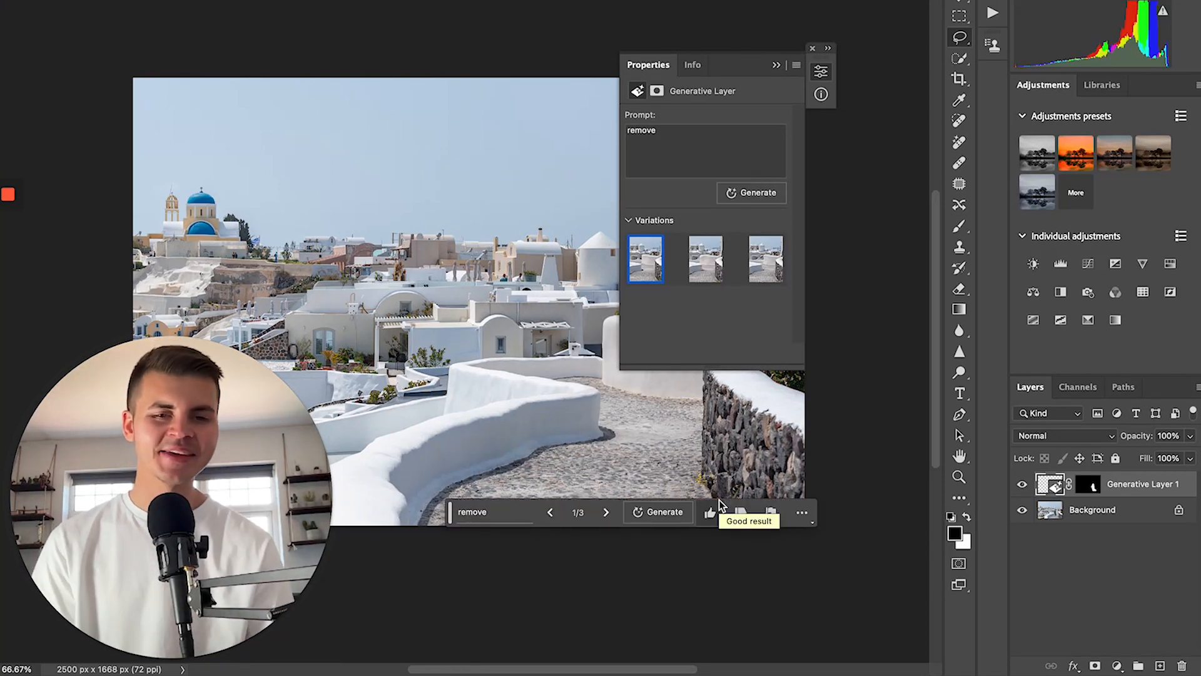
{"action": "left_click", "coordinate": [776, 65]}
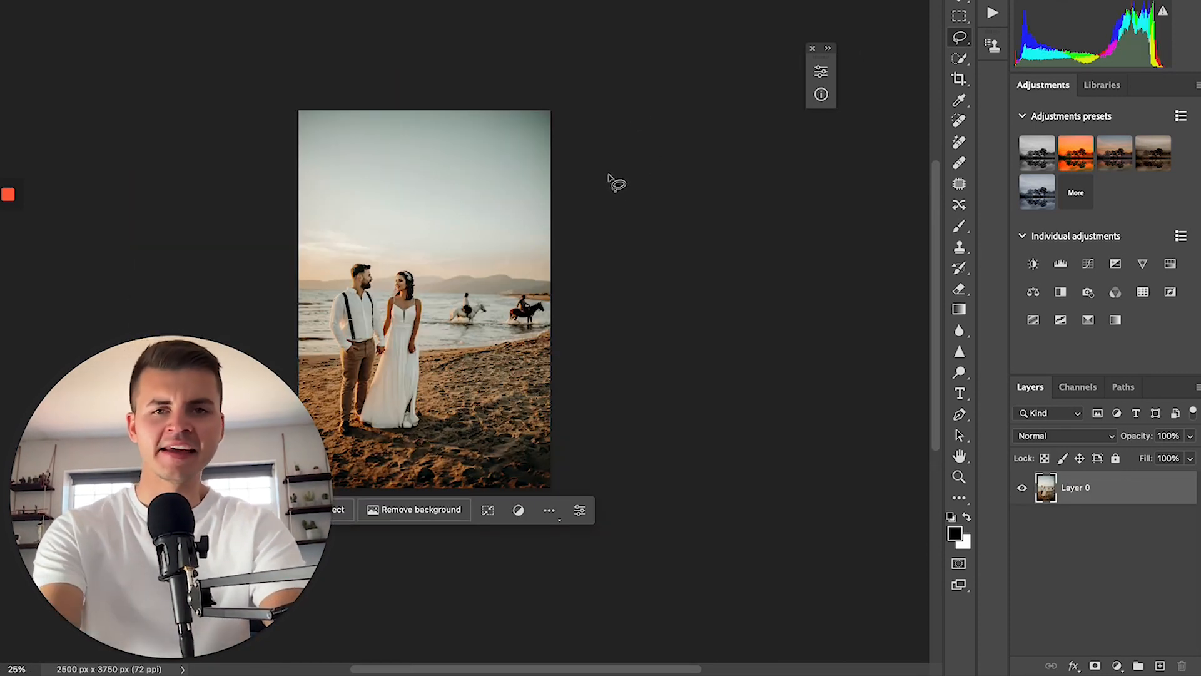
Step: Extend the beach wedding photo's canvas equally on both sides to about 5060 x 3750 px with the Crop tool
{"action": "left_click_drag", "start_coordinate": [434, 267], "coordinate": [566, 271]}
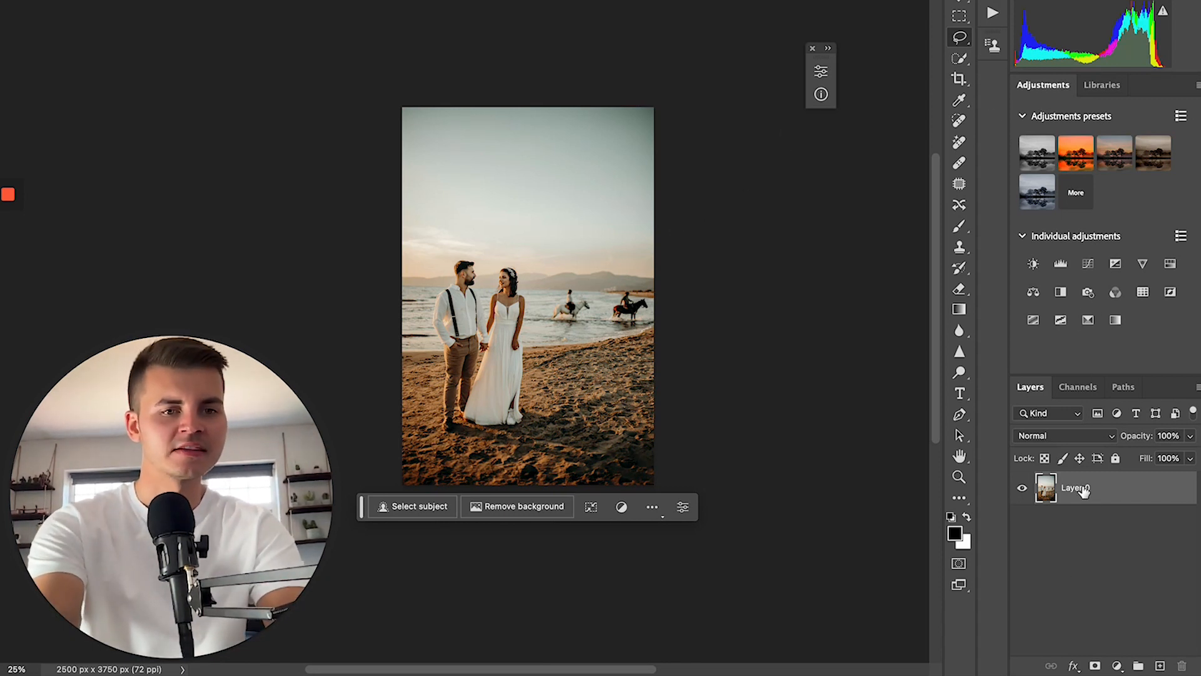
{"action": "left_click", "coordinate": [959, 78]}
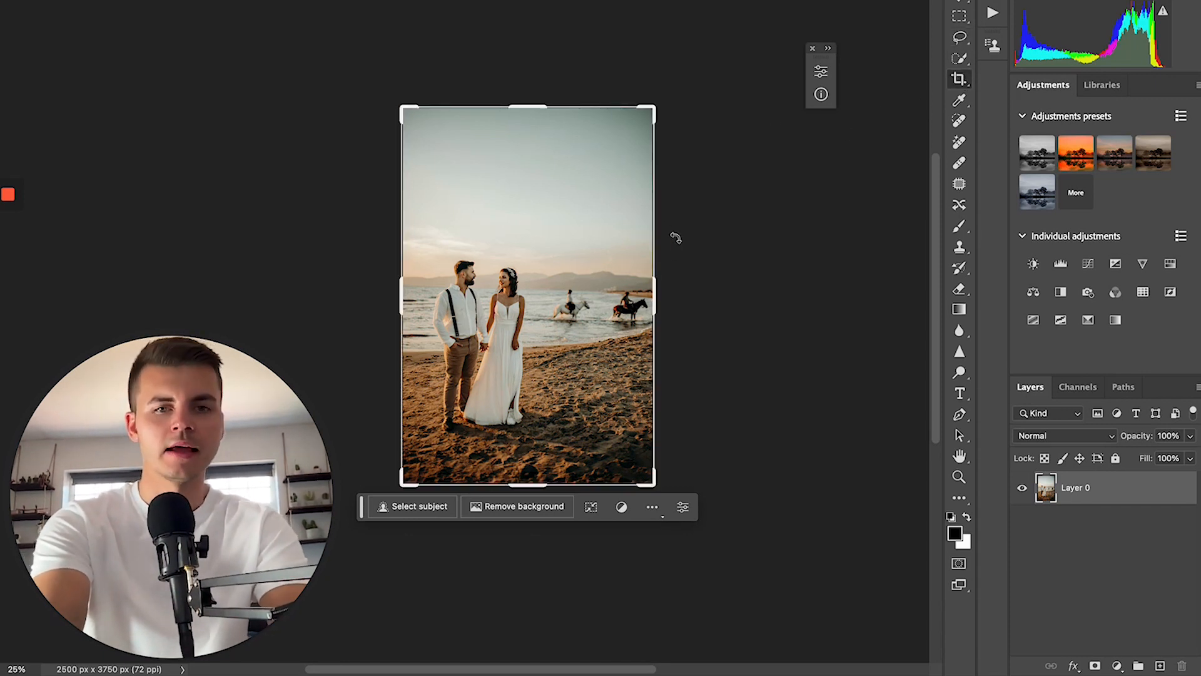
{"action": "left_click_drag", "start_coordinate": [654, 288], "coordinate": [784, 288]}
{"action": "key", "text": "Return"}
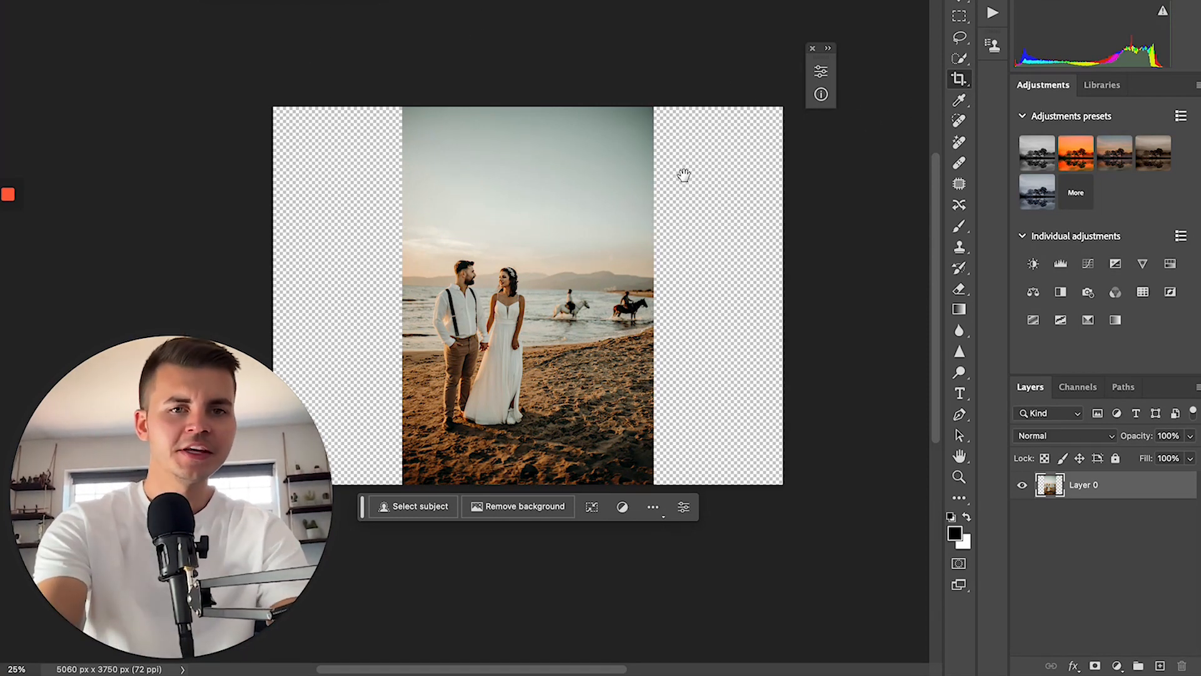
Step: Select both transparent side areas with the Rectangular Marquee tool, slightly overlapping the photo's edges
{"action": "left_click_drag", "start_coordinate": [683, 175], "coordinate": [772, 166]}
{"action": "key", "text": "m"}
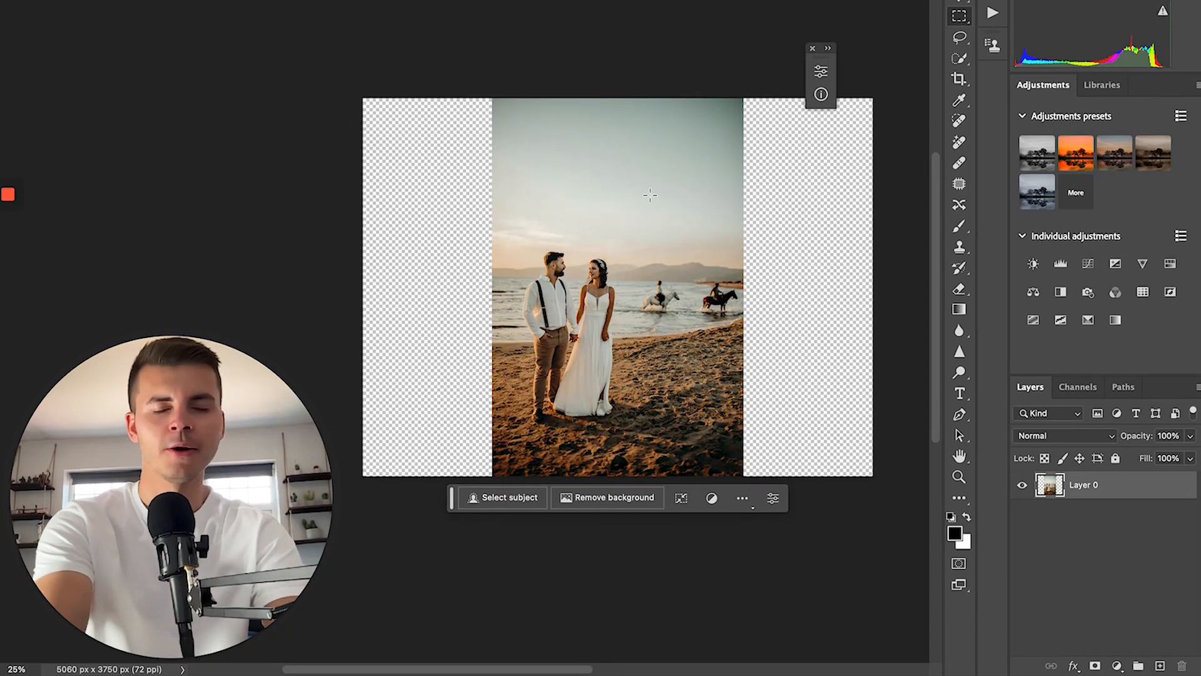
{"action": "left_click_drag", "start_coordinate": [353, 92], "coordinate": [497, 498]}
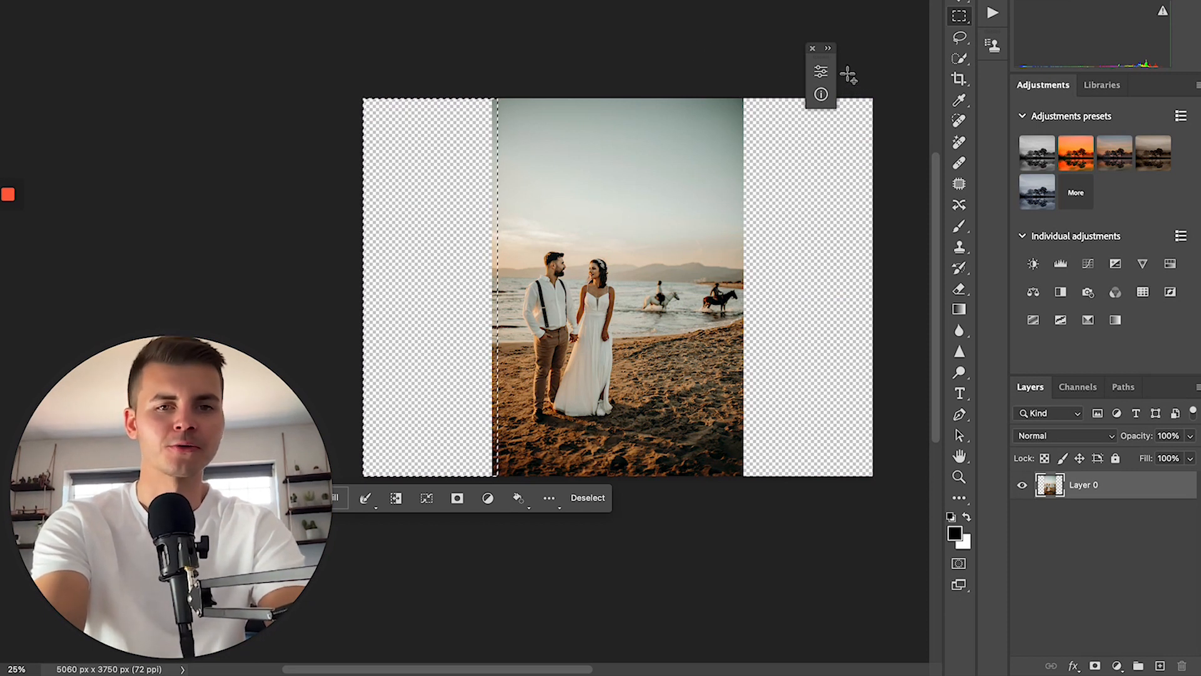
{"action": "left_click_drag", "start_coordinate": [742, 93], "coordinate": [884, 487]}
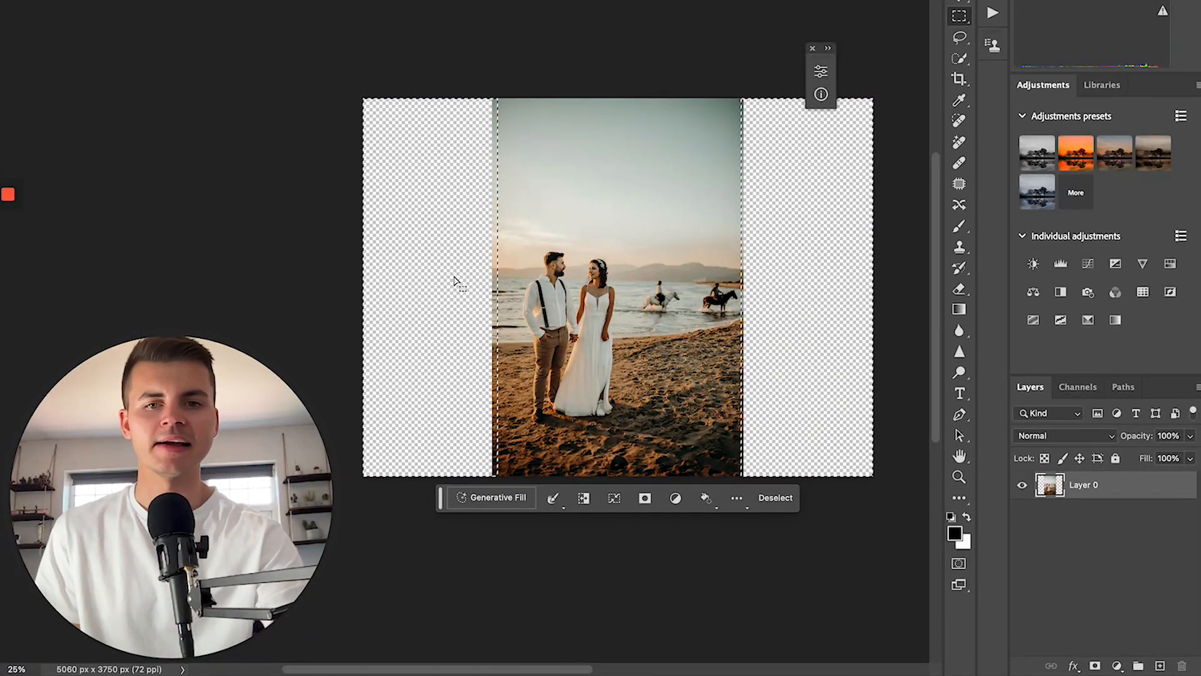
Step: Fill the selected side areas with Generative Fill using an empty prompt, and collapse the generative layer's properties
{"action": "left_click", "coordinate": [515, 497]}
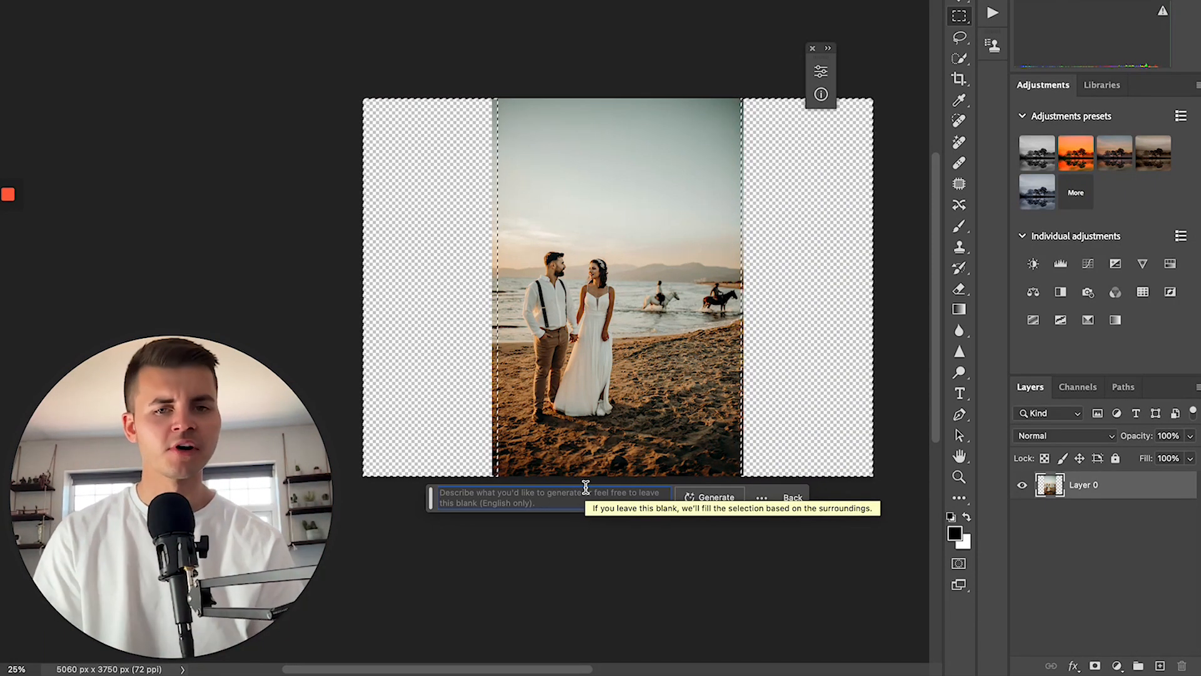
{"action": "left_click", "coordinate": [715, 498]}
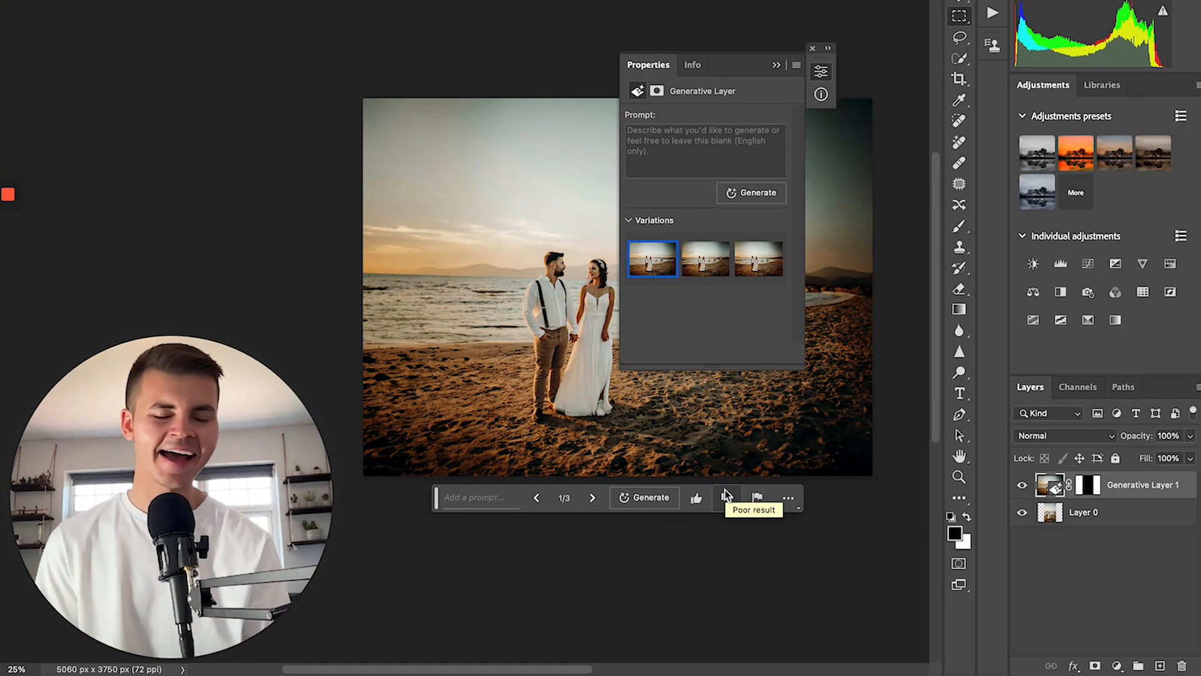
{"action": "left_click_drag", "start_coordinate": [760, 70], "coordinate": [978, 61]}
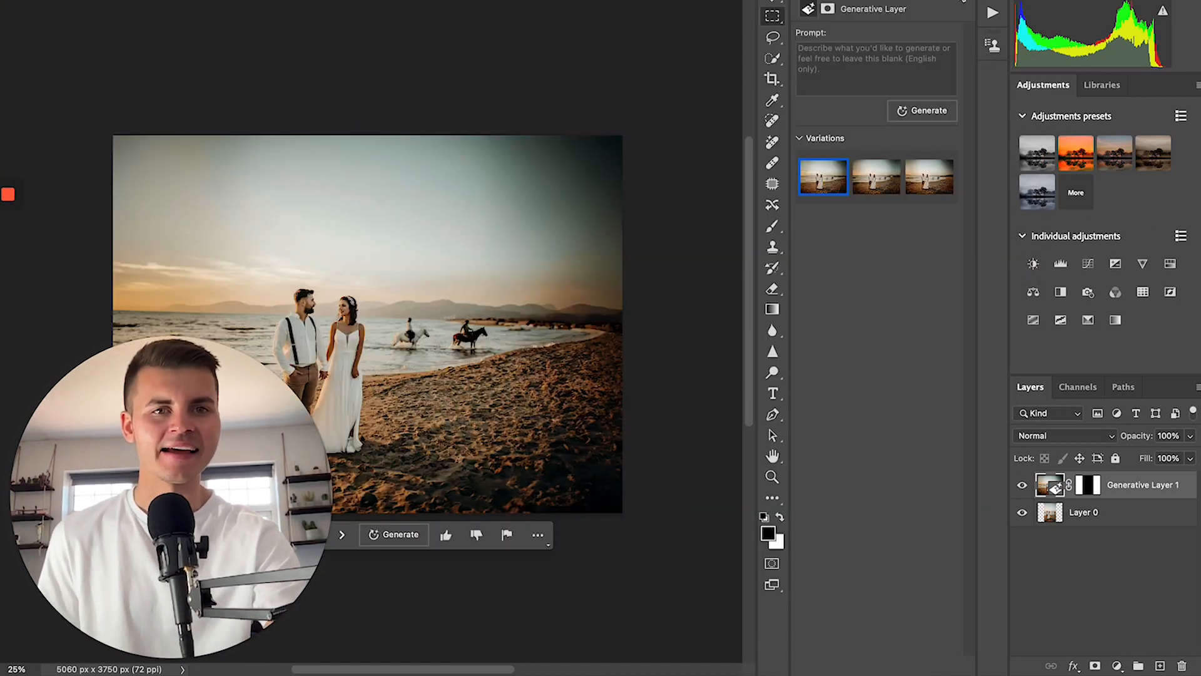
{"action": "left_click", "coordinate": [971, 4]}
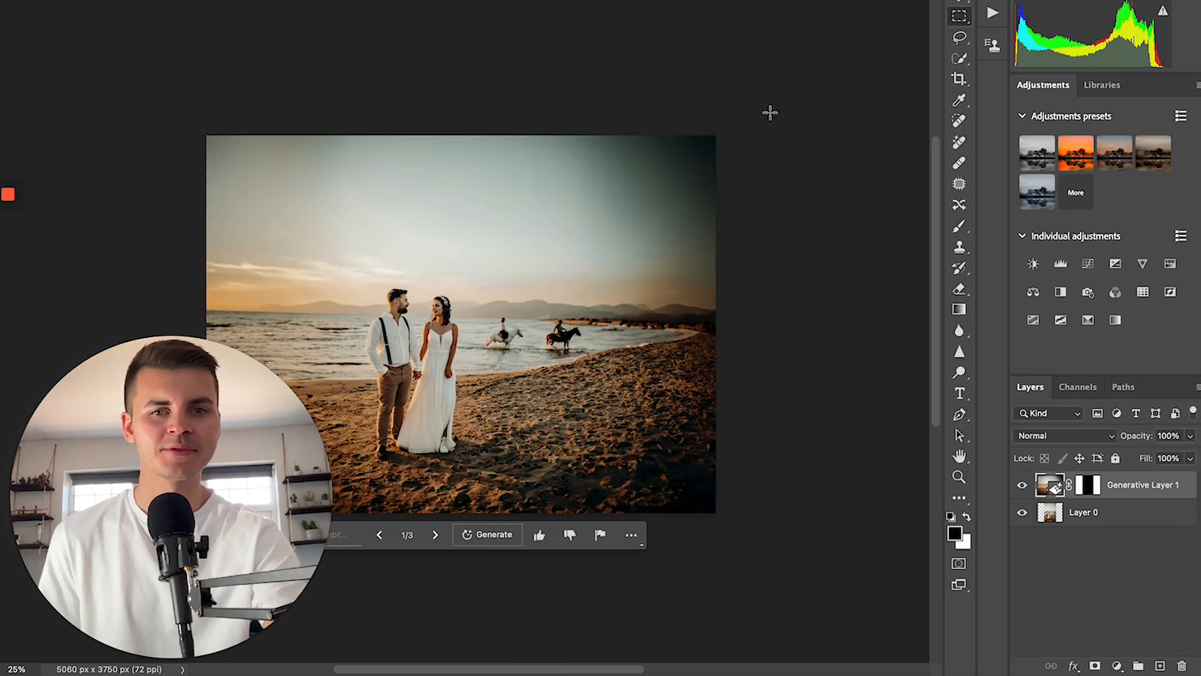
{"action": "scroll", "coordinate": [553, 156], "scroll_direction": "left", "scroll_amount": 5}
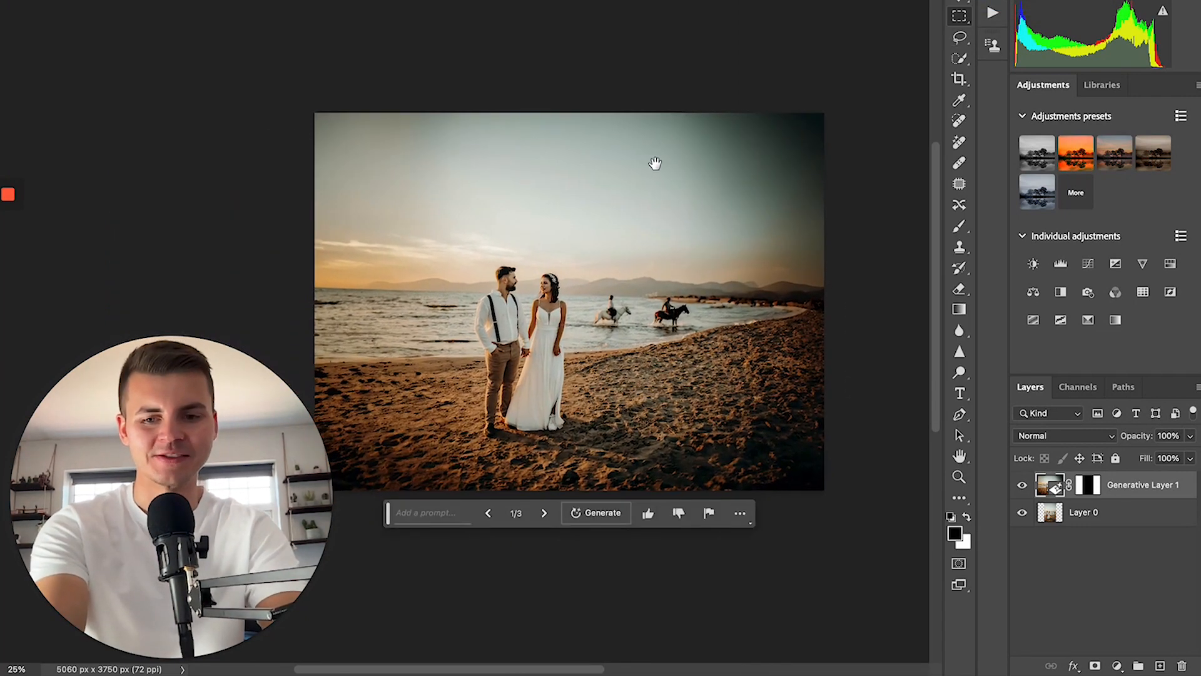
{"action": "scroll", "coordinate": [590, 242], "scroll_direction": "up", "scroll_amount": 1}
{"action": "left_click_drag", "start_coordinate": [590, 241], "coordinate": [687, 169]}
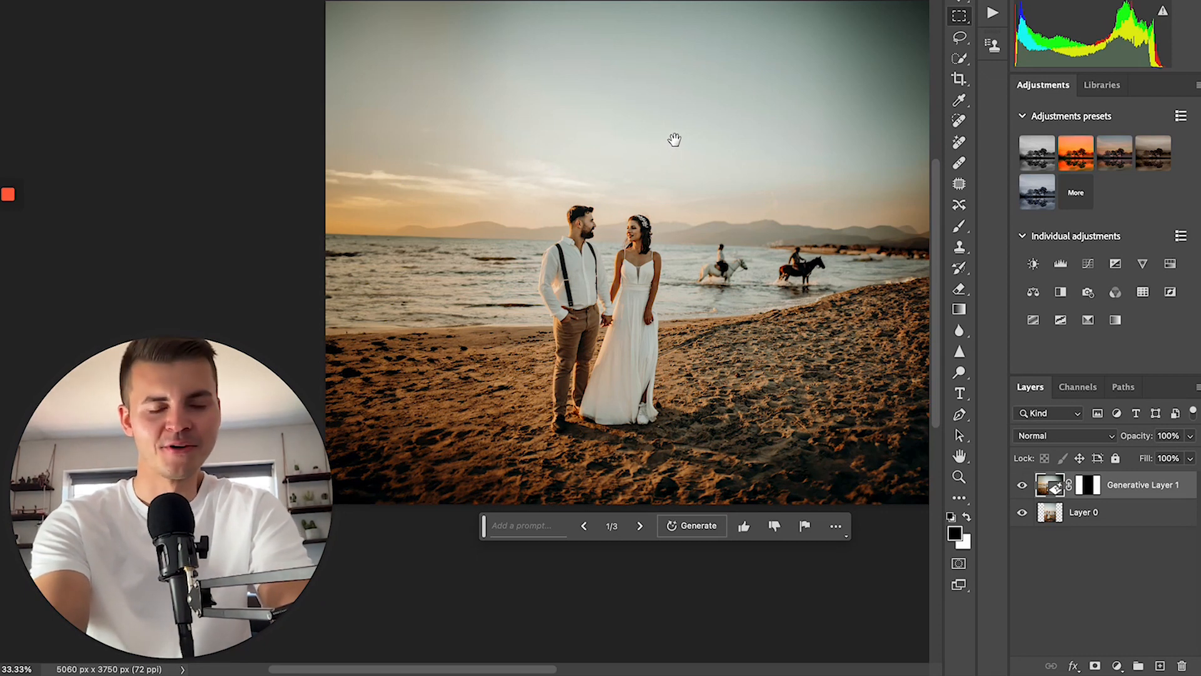
{"action": "left_click_drag", "start_coordinate": [676, 142], "coordinate": [595, 162]}
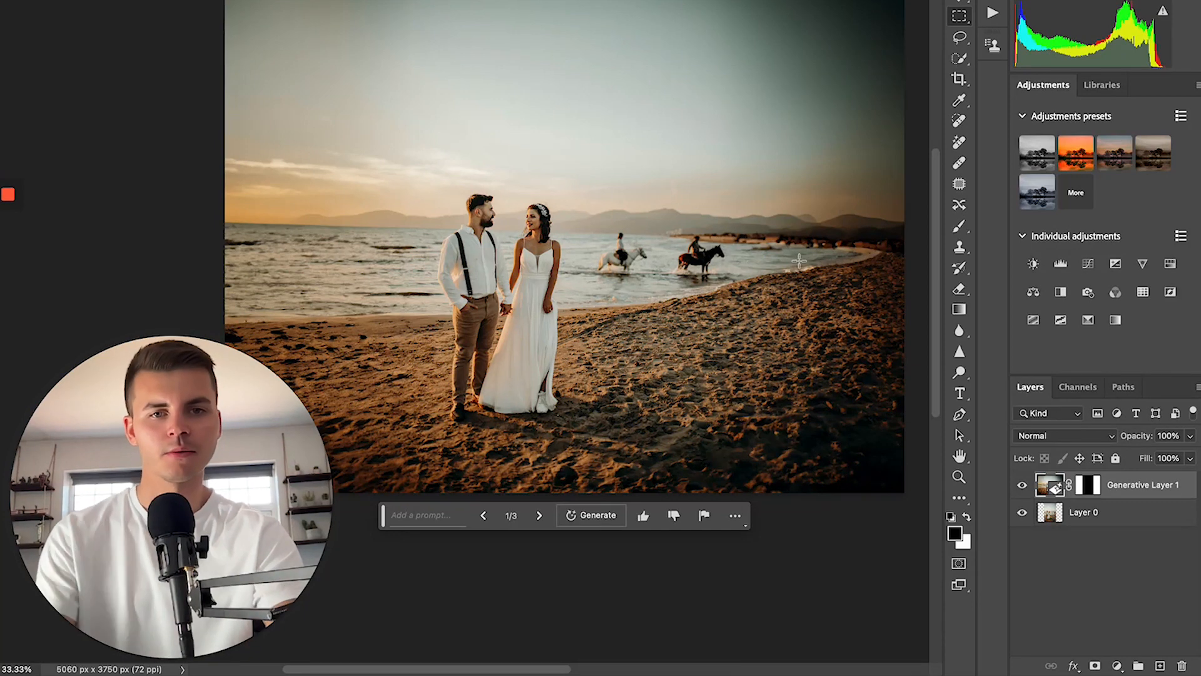
{"action": "left_click_drag", "start_coordinate": [796, 295], "coordinate": [665, 378]}
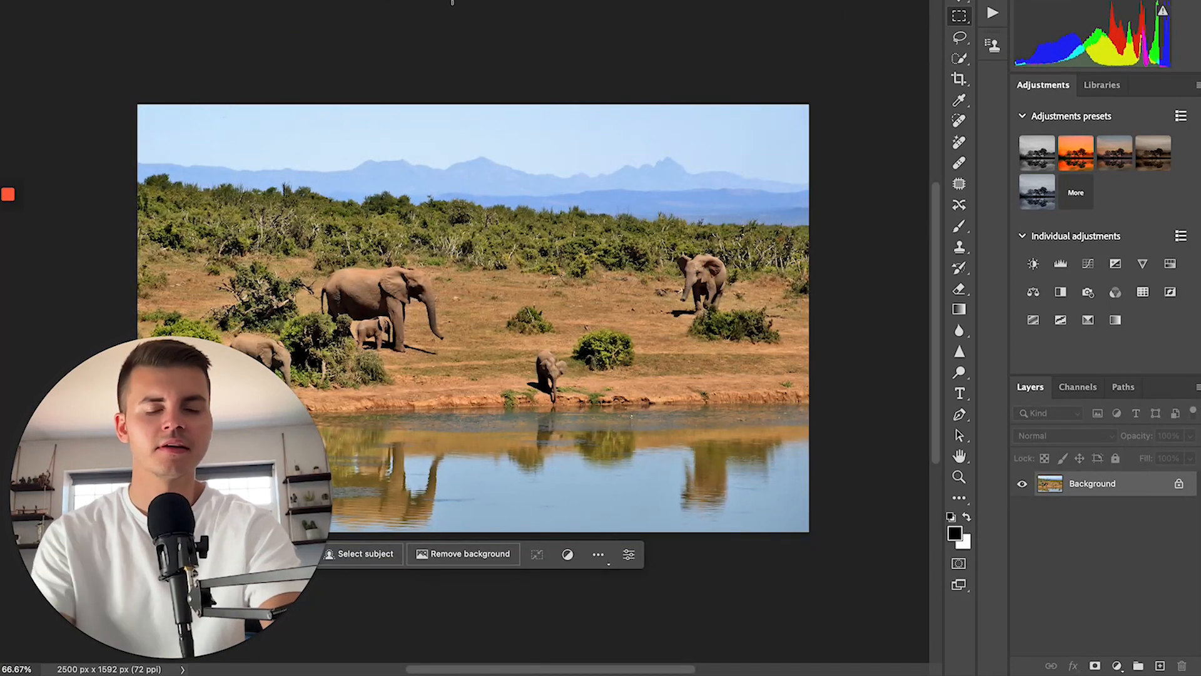
Step: Unlock the elephant photo's background layer and lasso a wide oval area on the water below the smallest elephant
{"action": "scroll", "coordinate": [528, 150], "scroll_direction": "left", "scroll_amount": 3}
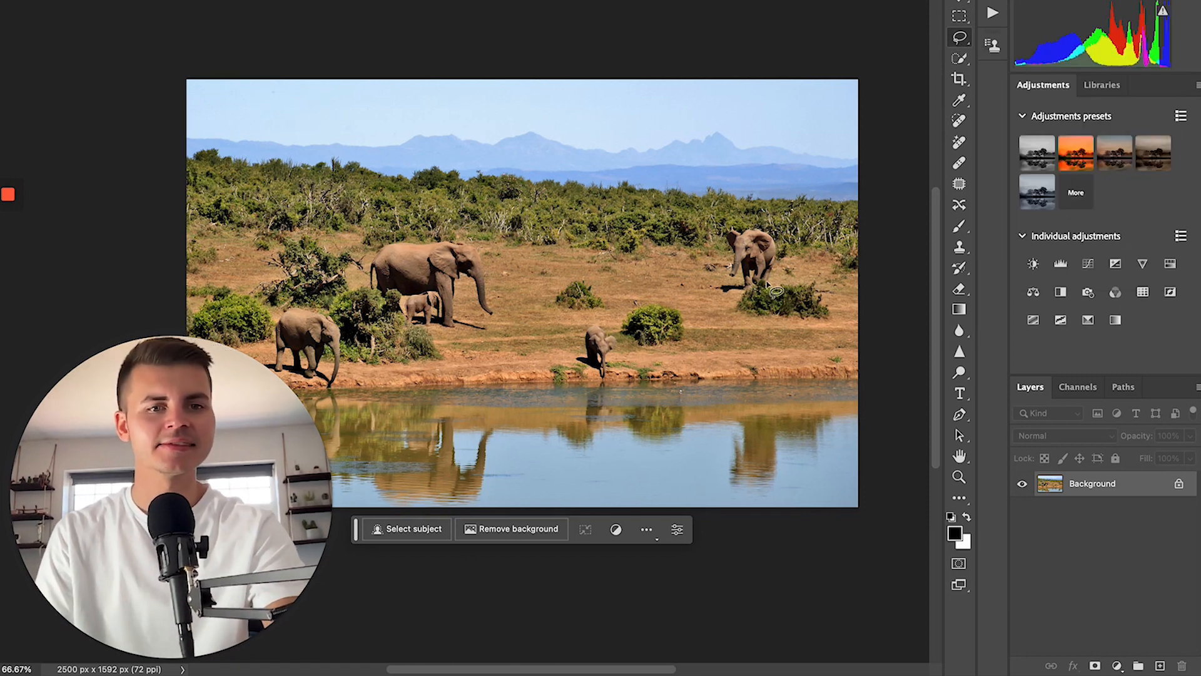
{"action": "left_click", "coordinate": [1179, 485]}
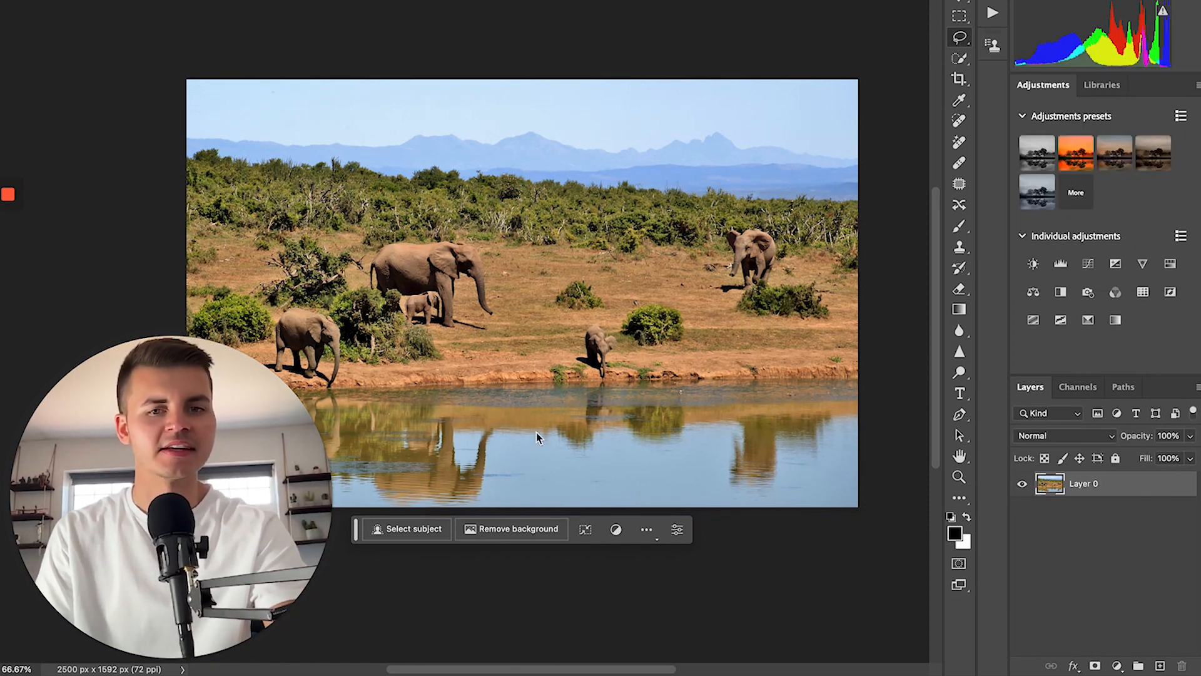
{"action": "mouse_move", "coordinate": [690, 414]}
{"action": "left_mouse_down"}
{"action": "mouse_move", "coordinate": [541, 421]}
{"action": "mouse_move", "coordinate": [526, 459]}
{"action": "mouse_move", "coordinate": [631, 483]}
{"action": "mouse_move", "coordinate": [730, 473]}
{"action": "mouse_move", "coordinate": [743, 458]}
{"action": "mouse_move", "coordinate": [737, 436]}
{"action": "mouse_move", "coordinate": [687, 419]}
{"action": "left_mouse_up"}
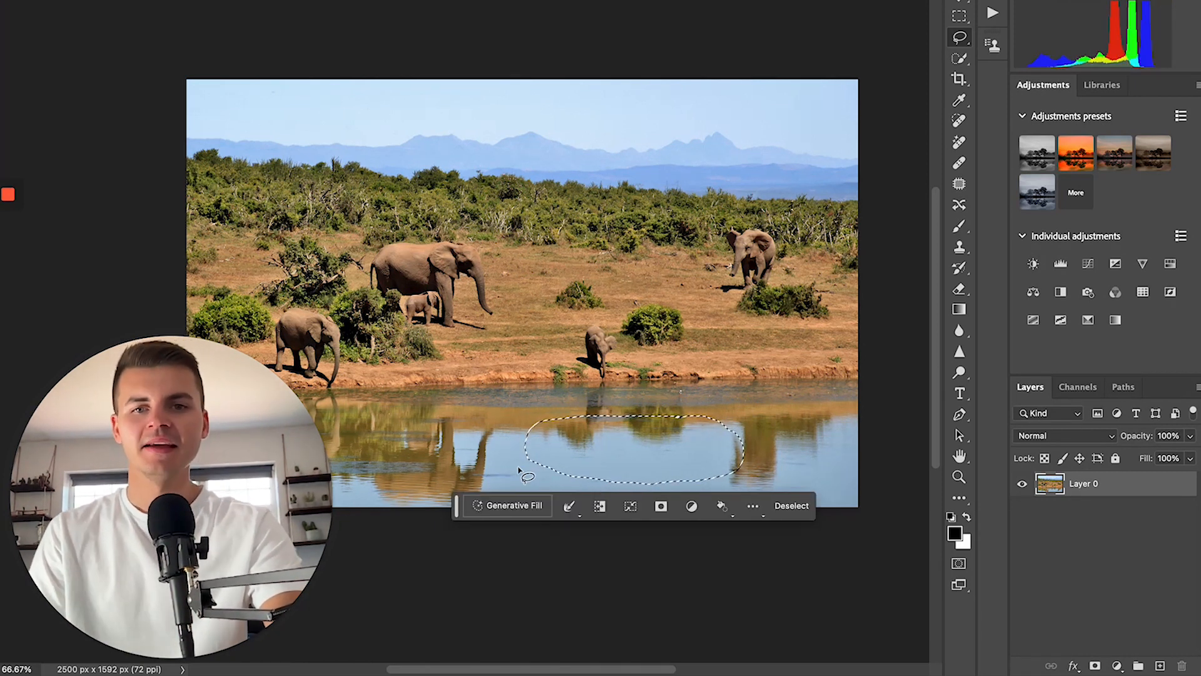
Step: Run Generative Fill on the selected water area with the prompt "Ducks"
{"action": "left_click", "coordinate": [509, 503]}
{"action": "type", "text": "Du"}
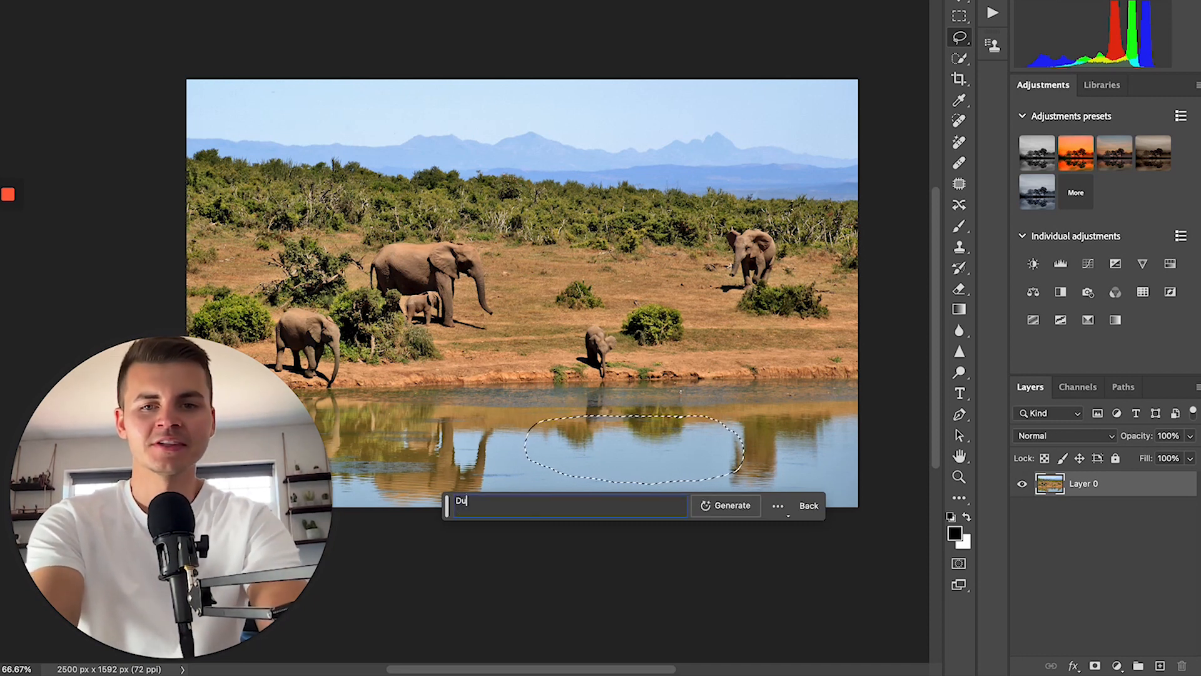
{"action": "type", "text": "cks"}
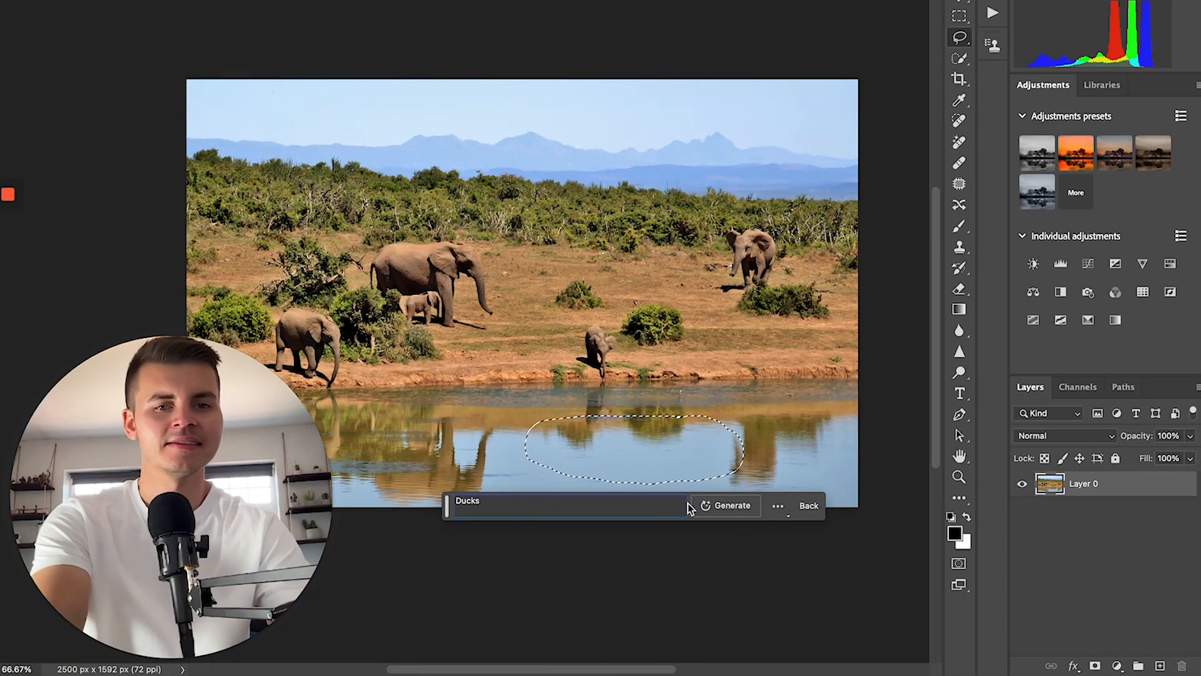
{"action": "left_click", "coordinate": [737, 509]}
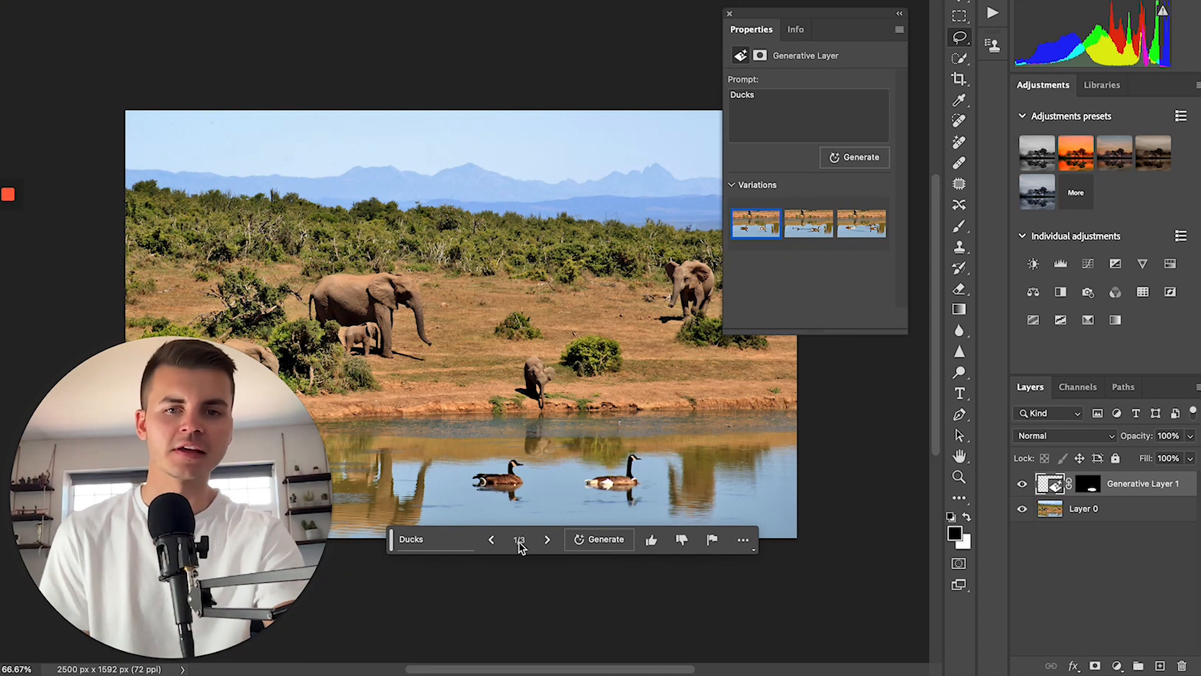
Step: Compare the generated duck variations, keep the second one, and collapse the layer's properties
{"action": "left_click", "coordinate": [548, 539]}
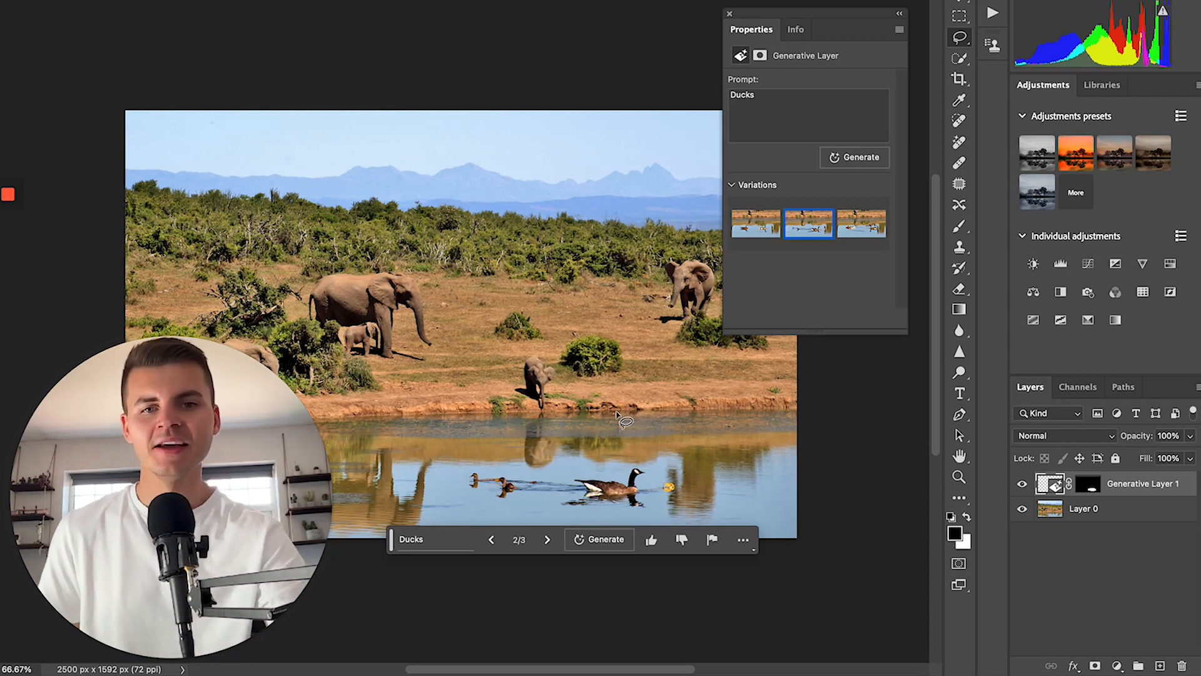
{"action": "left_click", "coordinate": [544, 541]}
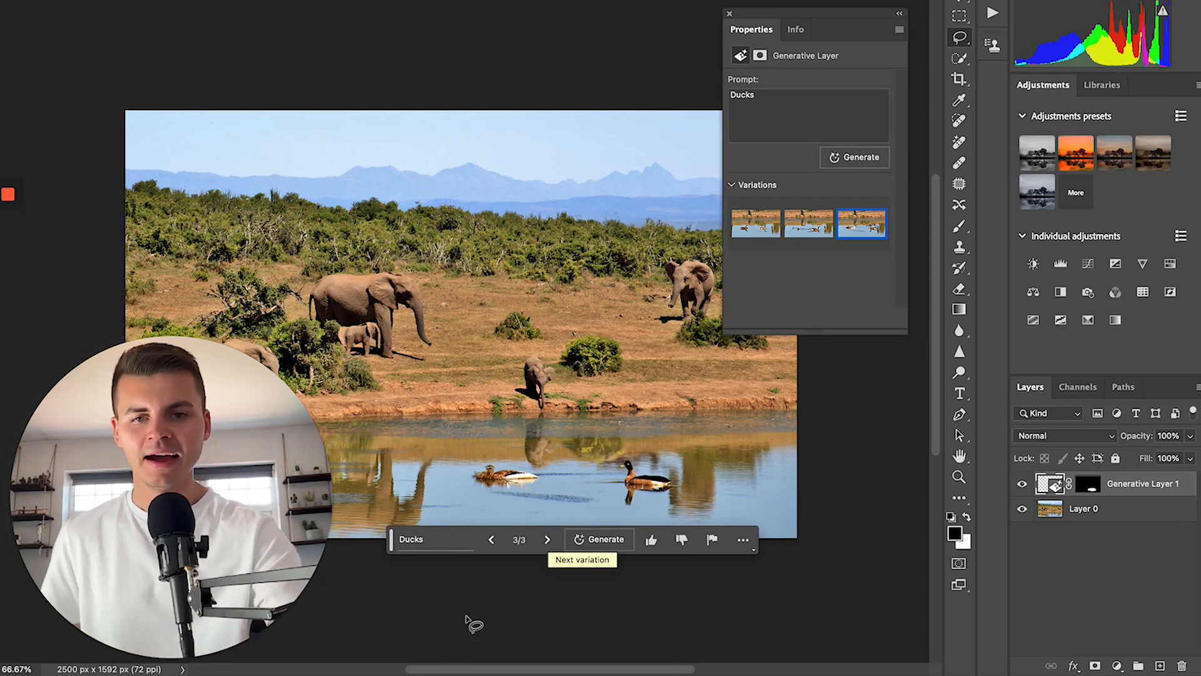
{"action": "left_click", "coordinate": [492, 542]}
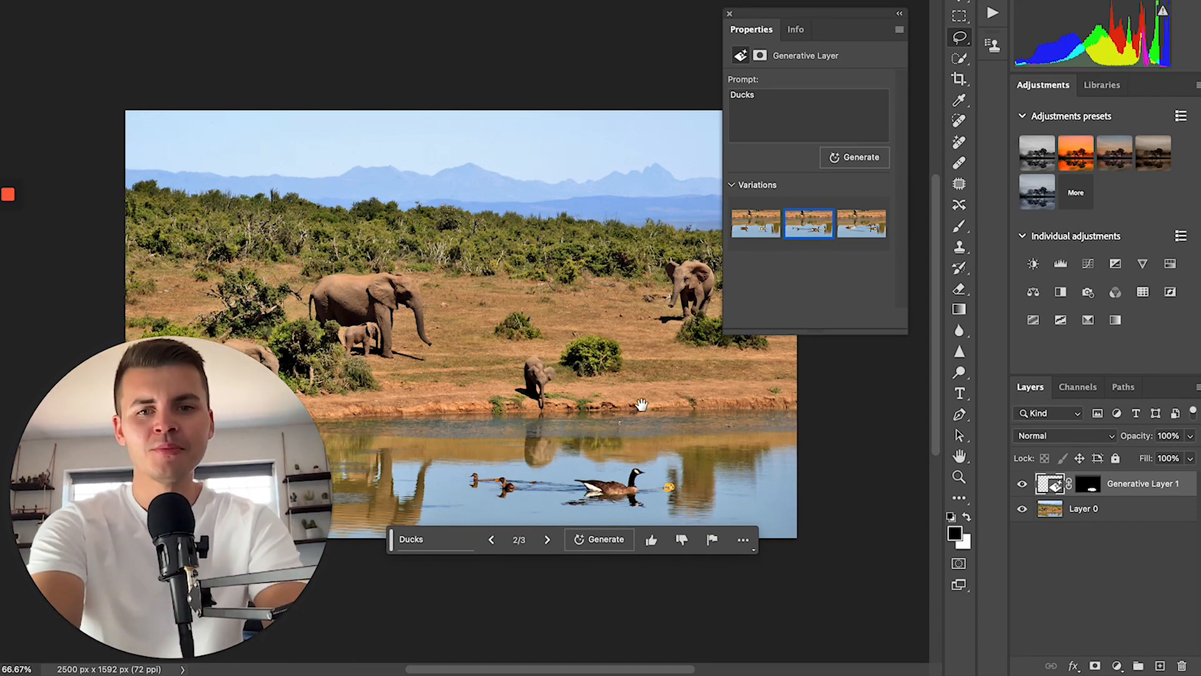
{"action": "scroll", "coordinate": [739, 350], "scroll_direction": "left", "scroll_amount": 2}
{"action": "left_click", "coordinate": [901, 14]}
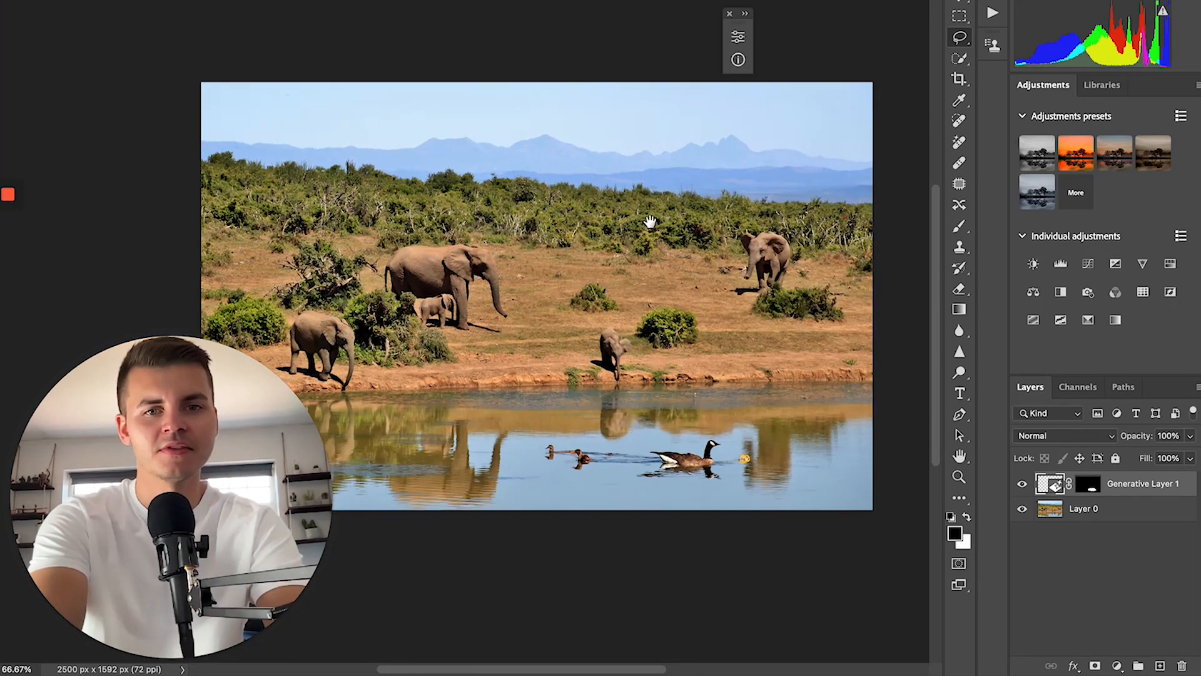
Step: Select the elephant photo's base layer and lasso a roughly rectangular area over the bushes and mountains above the largest elephant
{"action": "scroll", "coordinate": [657, 207], "scroll_direction": "left", "scroll_amount": 2}
{"action": "key", "text": "z"}
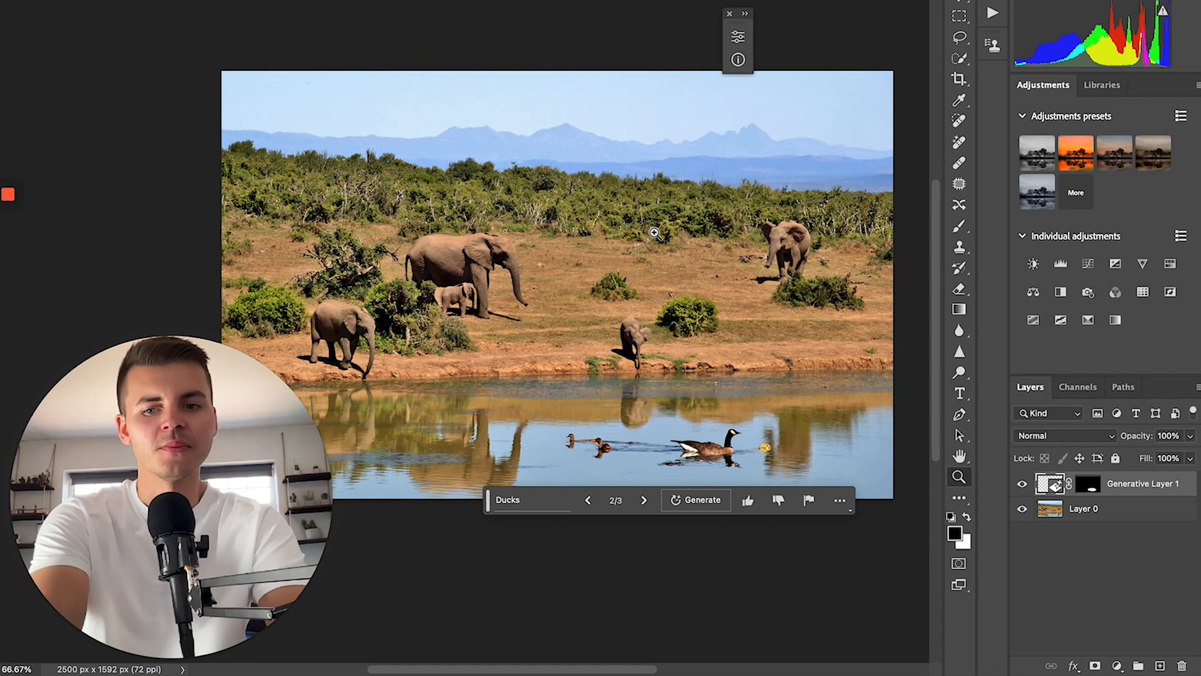
{"action": "left_click", "coordinate": [654, 232], "text": "alt"}
{"action": "left_click_drag", "start_coordinate": [643, 268], "coordinate": [657, 267]}
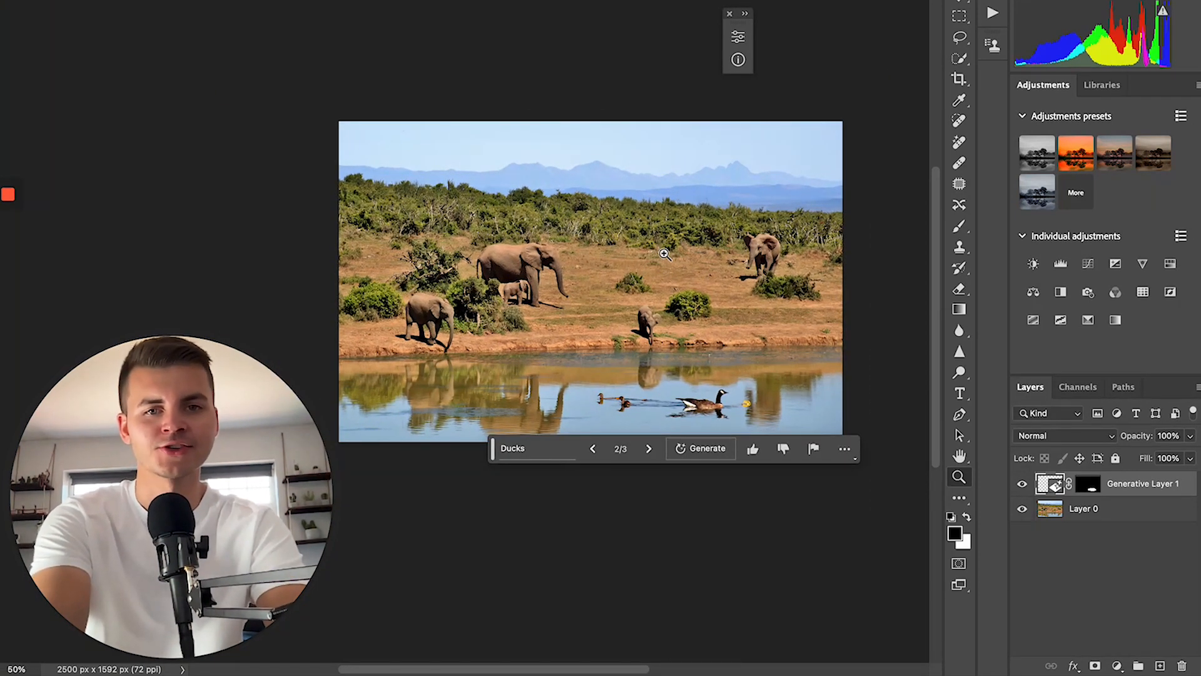
{"action": "left_click", "coordinate": [542, 260]}
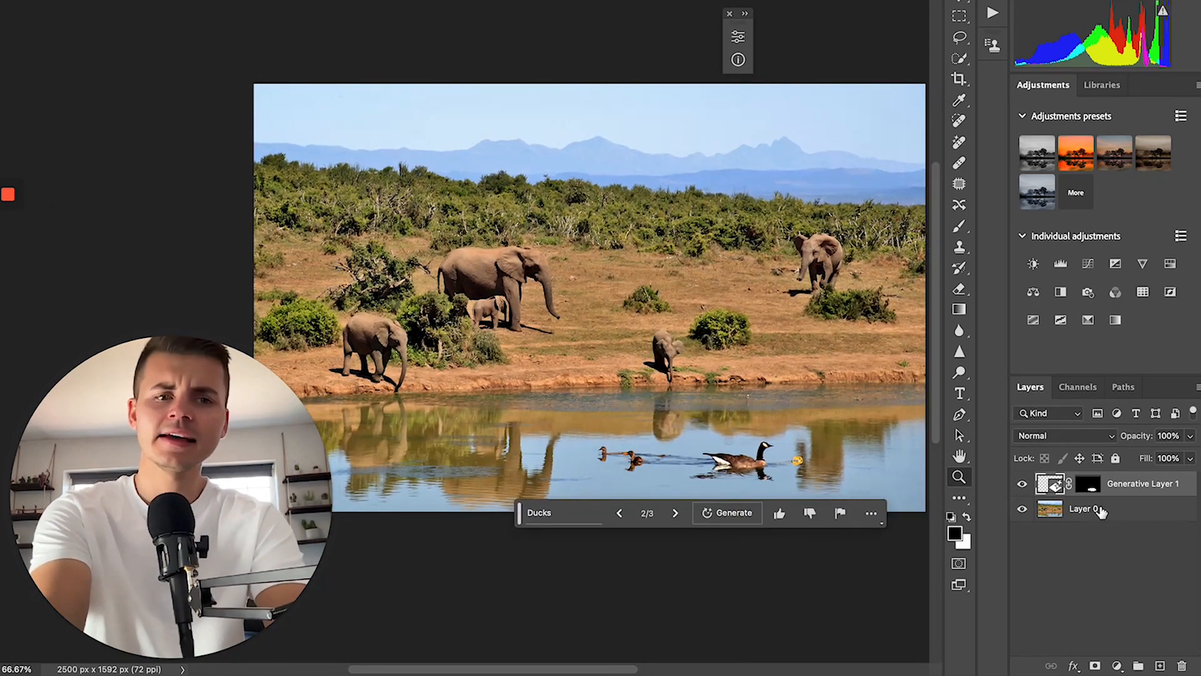
{"action": "left_click", "coordinate": [1100, 511]}
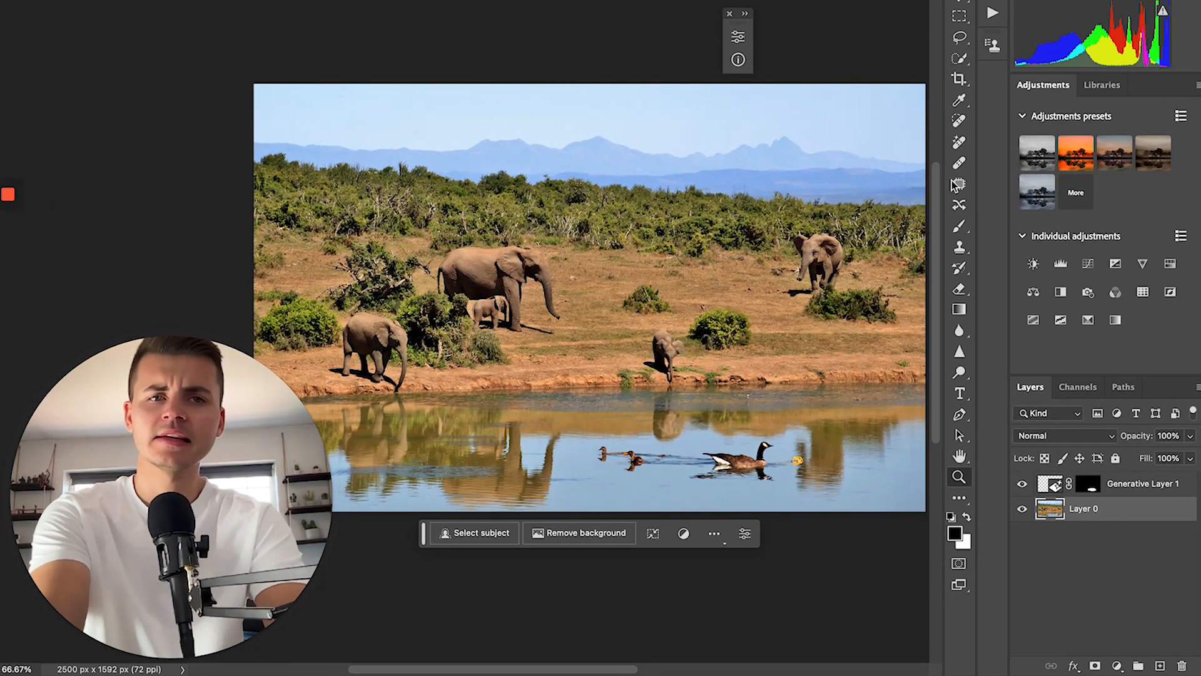
{"action": "left_click", "coordinate": [959, 37]}
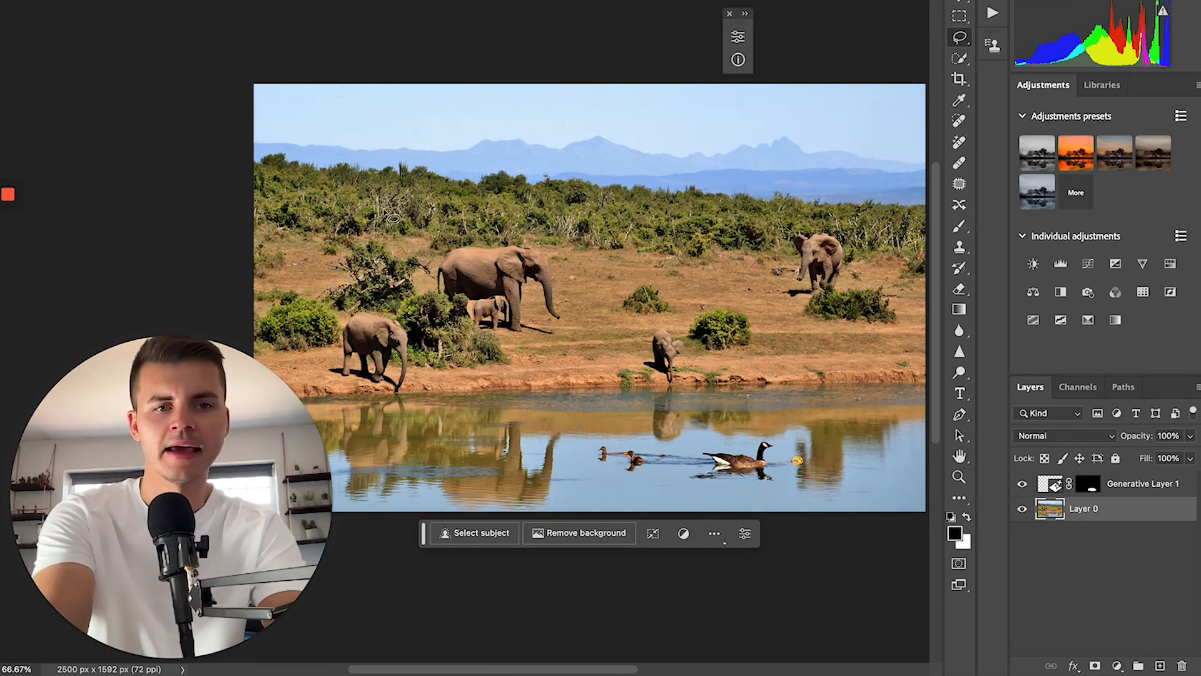
{"action": "mouse_move", "coordinate": [389, 224]}
{"action": "left_mouse_down"}
{"action": "mouse_move", "coordinate": [404, 116]}
{"action": "mouse_move", "coordinate": [586, 120]}
{"action": "mouse_move", "coordinate": [593, 206]}
{"action": "mouse_move", "coordinate": [413, 210]}
{"action": "mouse_move", "coordinate": [383, 187]}
{"action": "left_mouse_up"}
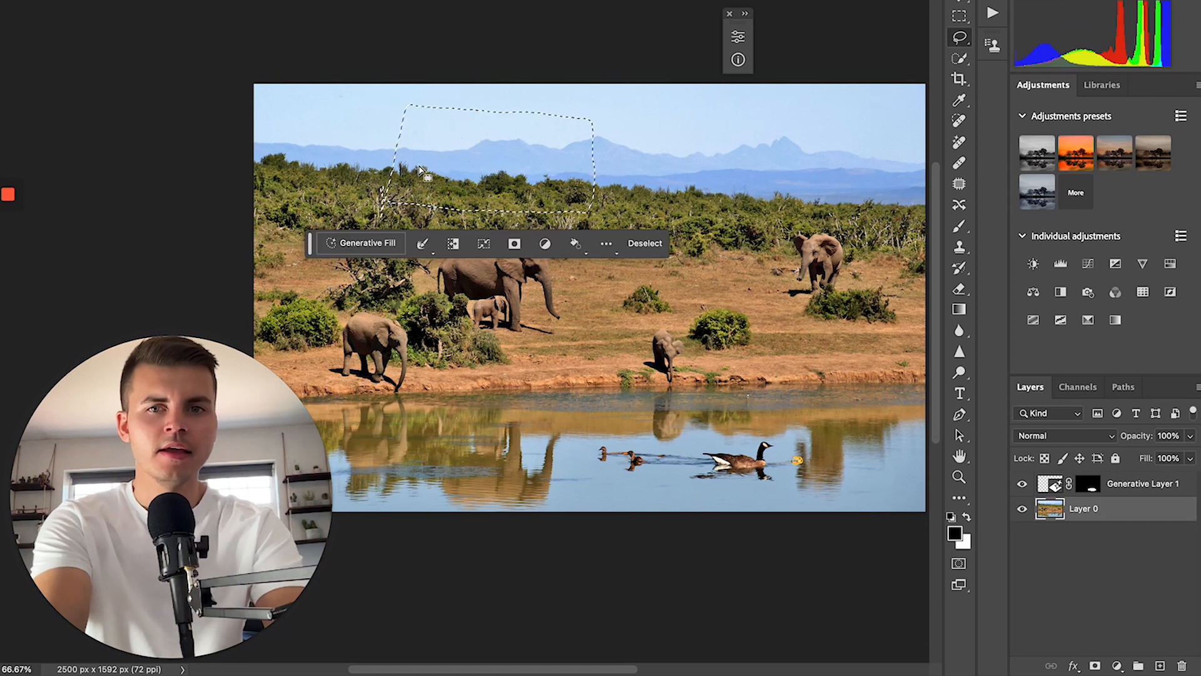
Step: Run Generative Fill on the lassoed area with the prompt "Hut"
{"action": "left_click", "coordinate": [381, 244]}
{"action": "type", "text": "Hut"}
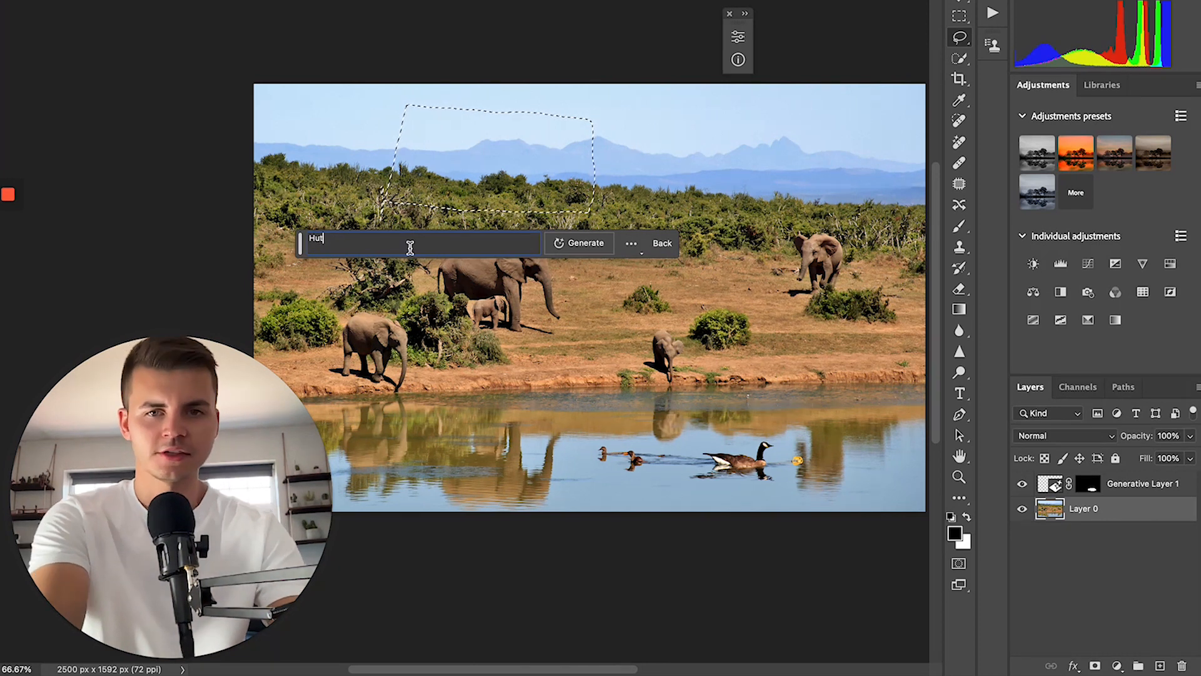
{"action": "left_click", "coordinate": [559, 244]}
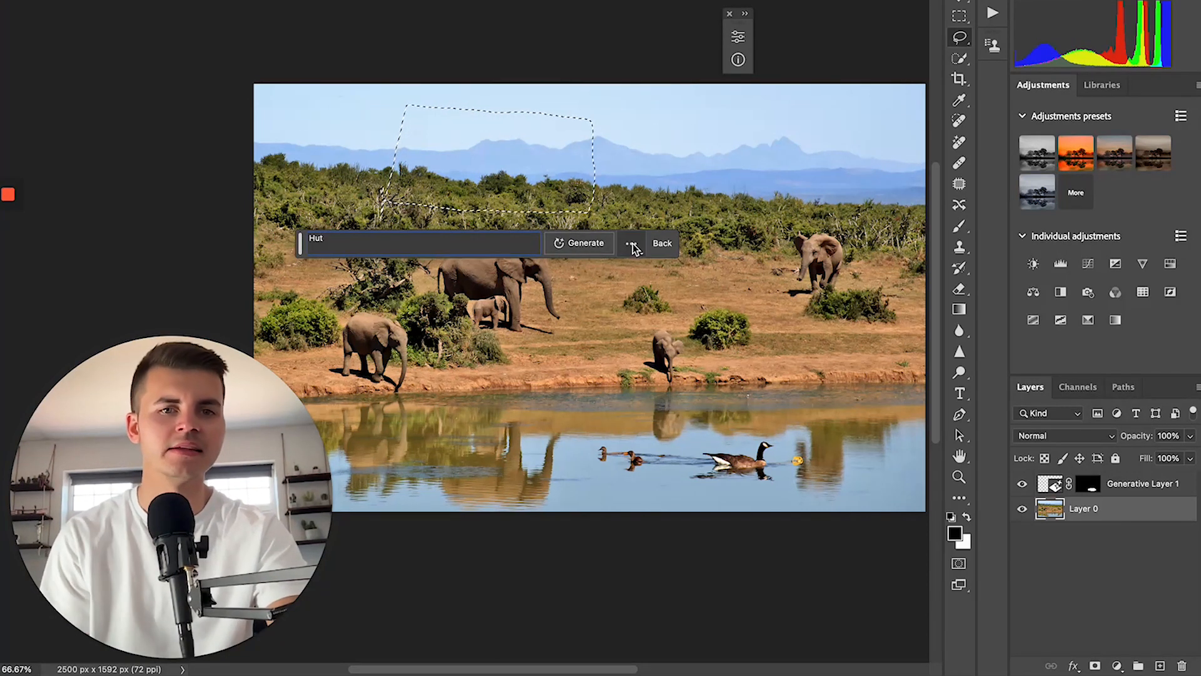
{"action": "left_click", "coordinate": [581, 241]}
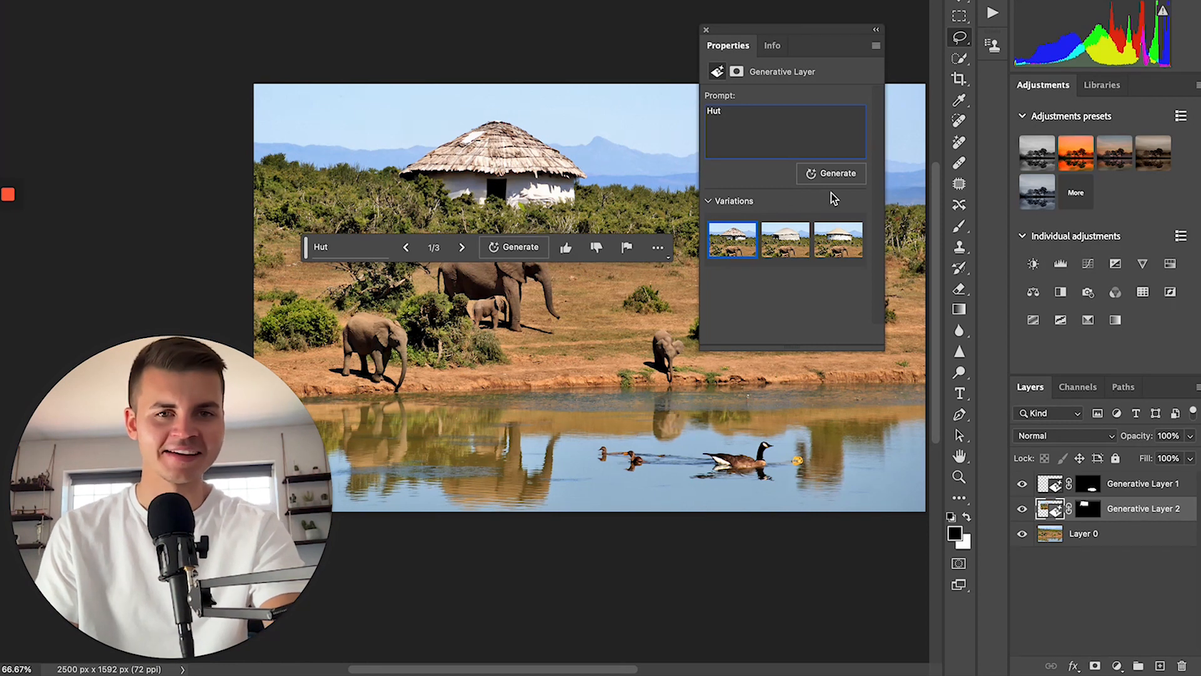
Step: Compare the three generated hut variations and keep the first one
{"action": "left_click", "coordinate": [463, 247]}
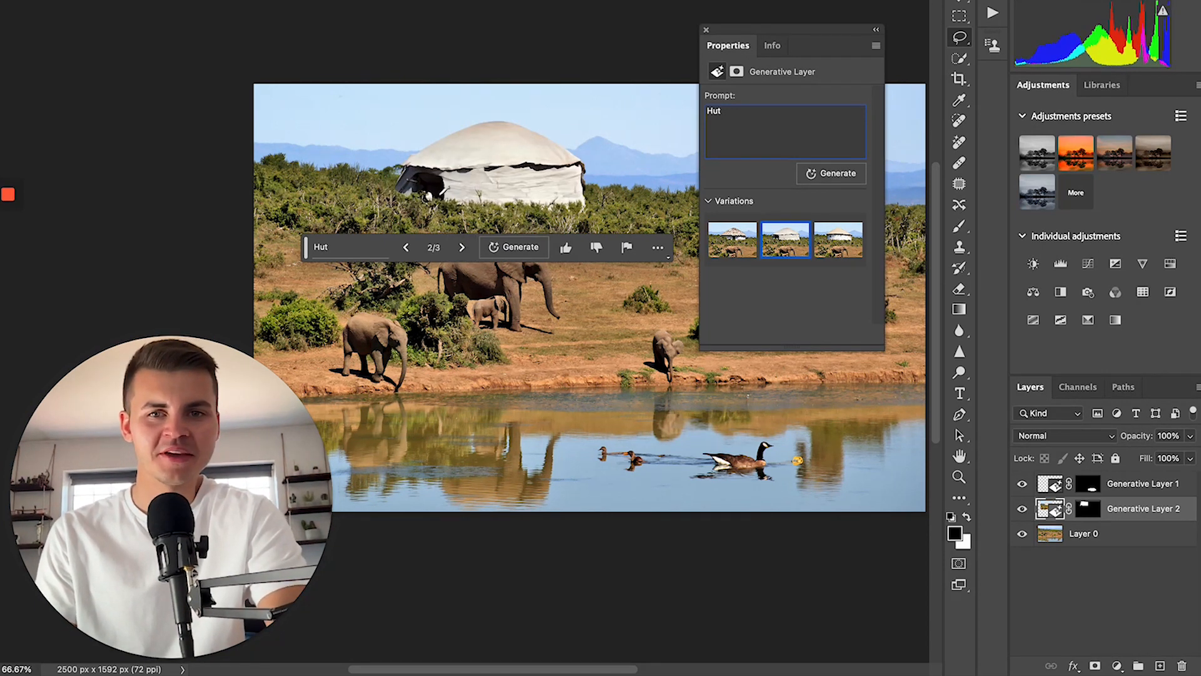
{"action": "left_click", "coordinate": [463, 248]}
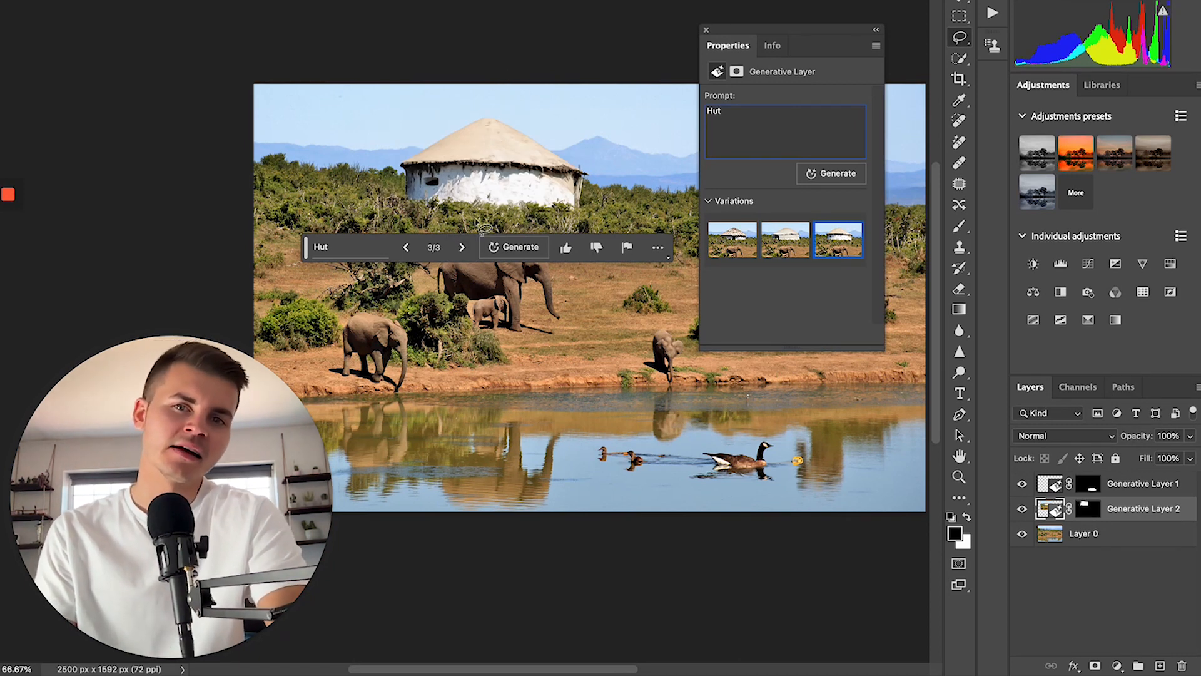
{"action": "left_click", "coordinate": [410, 248]}
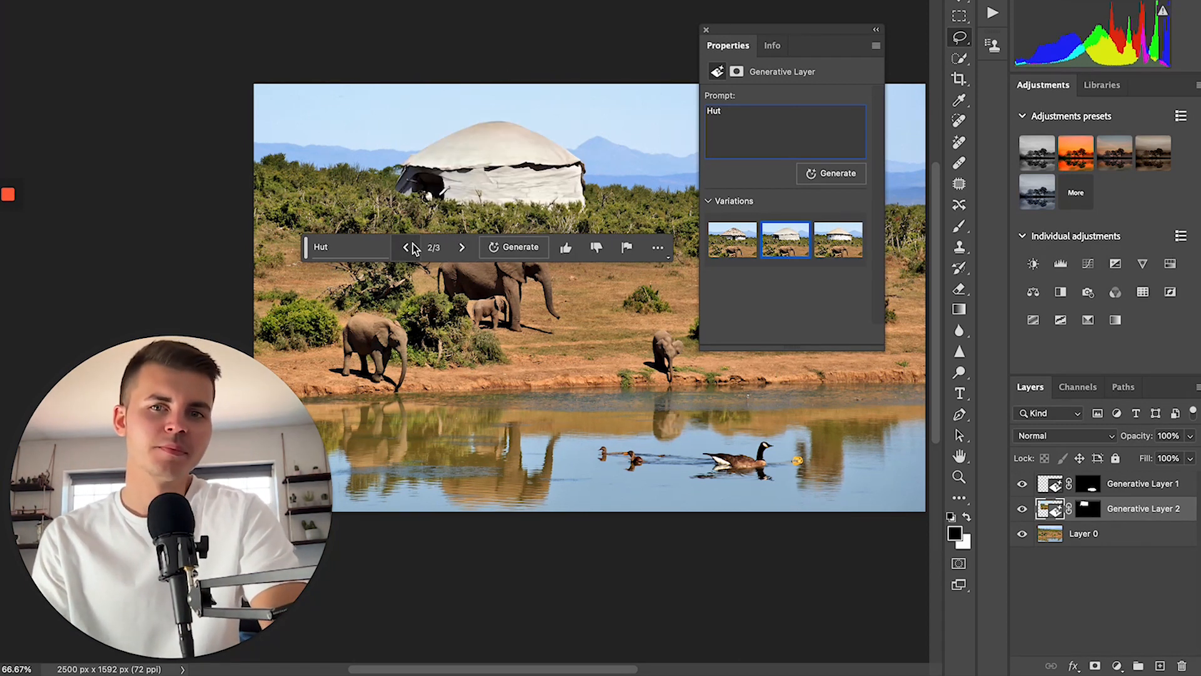
{"action": "left_click", "coordinate": [410, 248]}
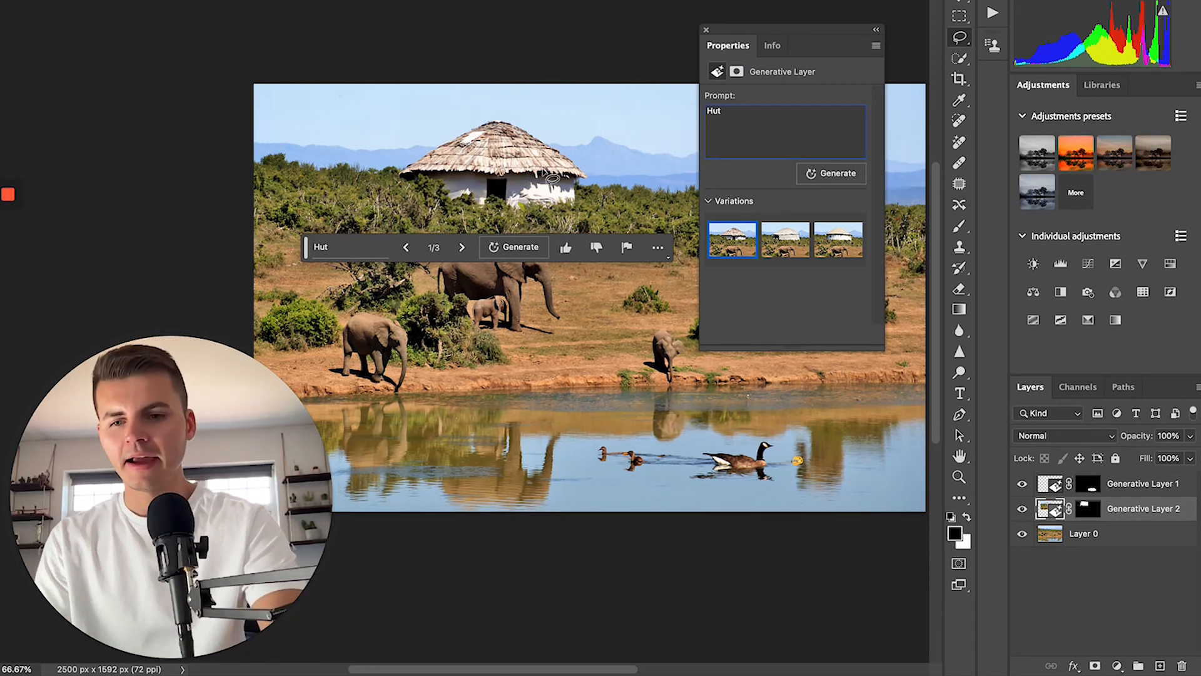
Step: Inspect the generated hut's roof, walls and surrounding bushes up close, and return to the full view of the photo
{"action": "key", "text": "z"}
{"action": "mouse_move", "coordinate": [511, 158]}
{"action": "left_mouse_down"}
{"action": "mouse_move", "coordinate": [547, 172]}
{"action": "mouse_move", "coordinate": [571, 166]}
{"action": "mouse_move", "coordinate": [447, 213]}
{"action": "mouse_move", "coordinate": [503, 192]}
{"action": "mouse_move", "coordinate": [577, 204]}
{"action": "mouse_move", "coordinate": [550, 197]}
{"action": "mouse_move", "coordinate": [562, 191]}
{"action": "left_mouse_up"}
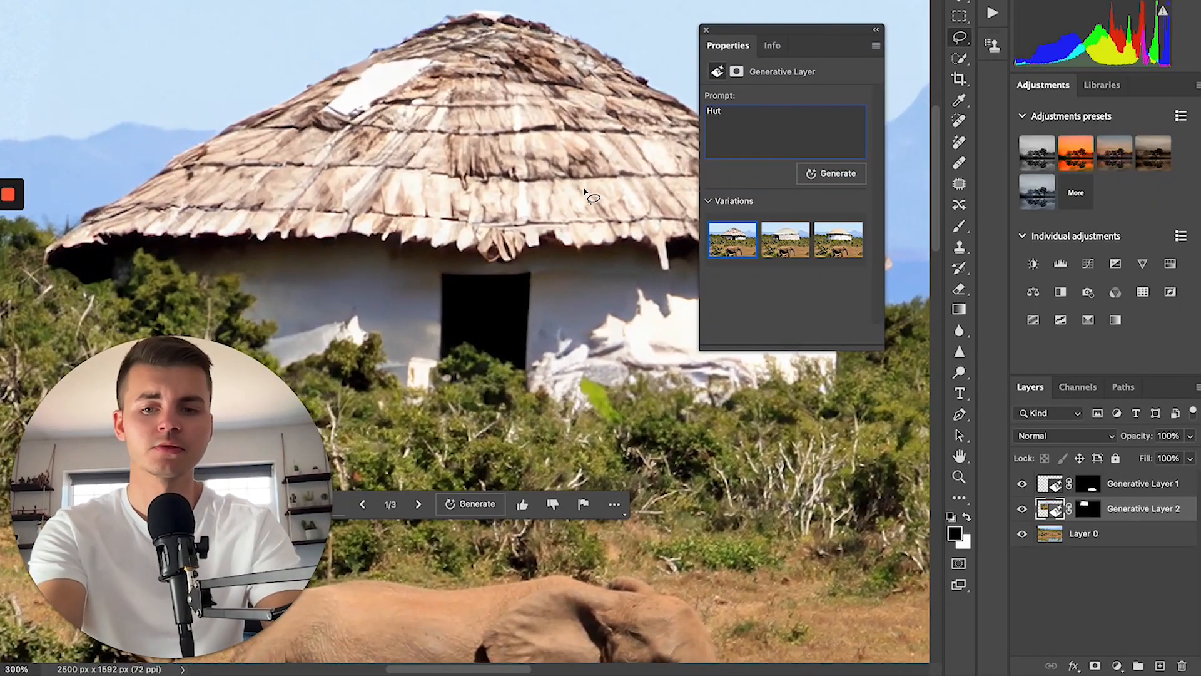
{"action": "key", "text": "ctrl+0"}
{"action": "scroll", "coordinate": [574, 181], "scroll_direction": "right", "scroll_amount": 5}
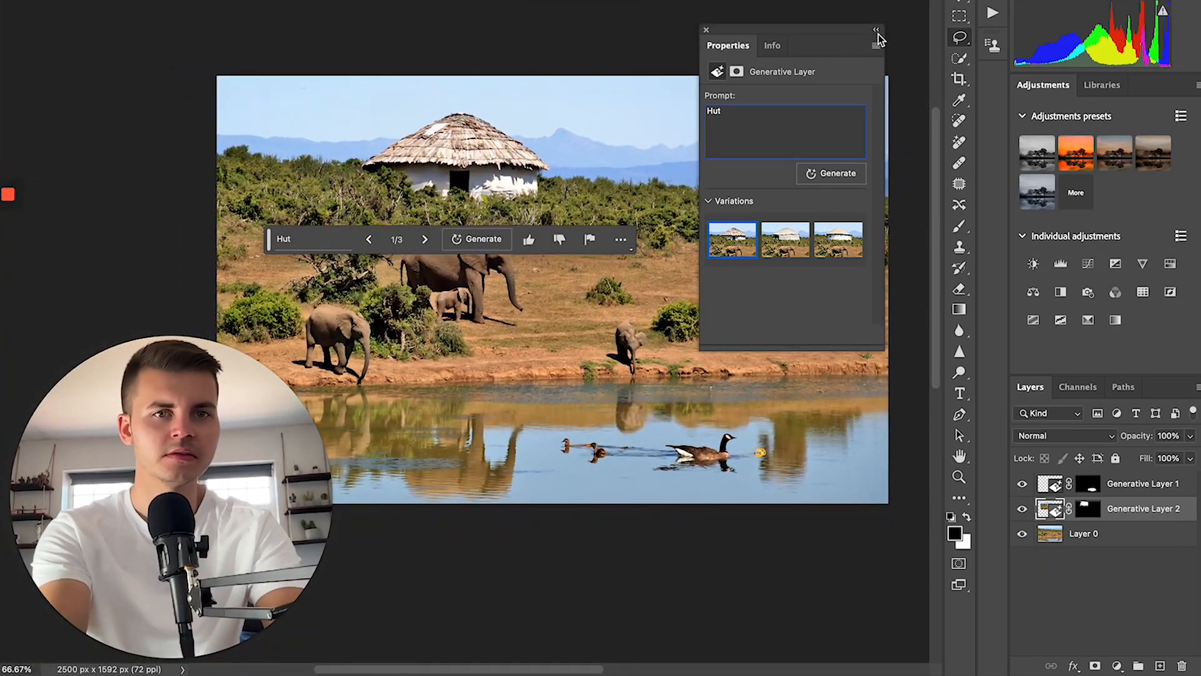
{"action": "scroll", "coordinate": [629, 63], "scroll_direction": "left", "scroll_amount": 3}
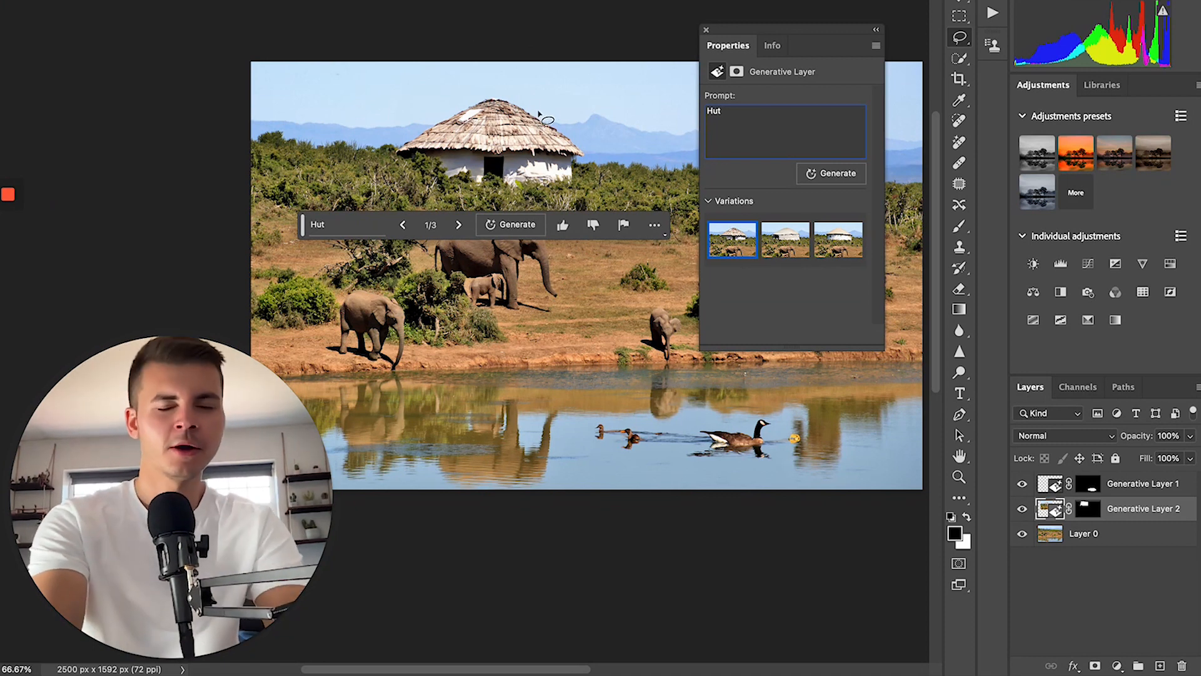
{"action": "scroll", "coordinate": [705, 154], "scroll_direction": "down", "scroll_amount": 2}
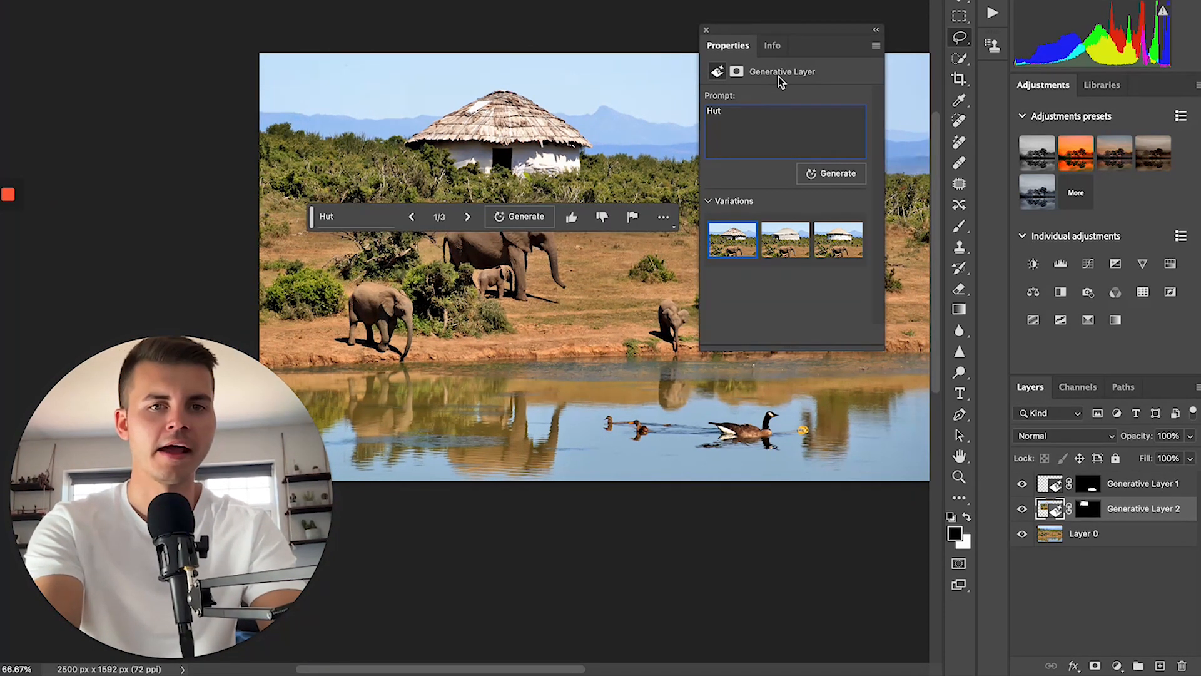
Step: Move the hut layer's properties away from the photo and collapse them
{"action": "left_click_drag", "start_coordinate": [813, 38], "coordinate": [876, 26]}
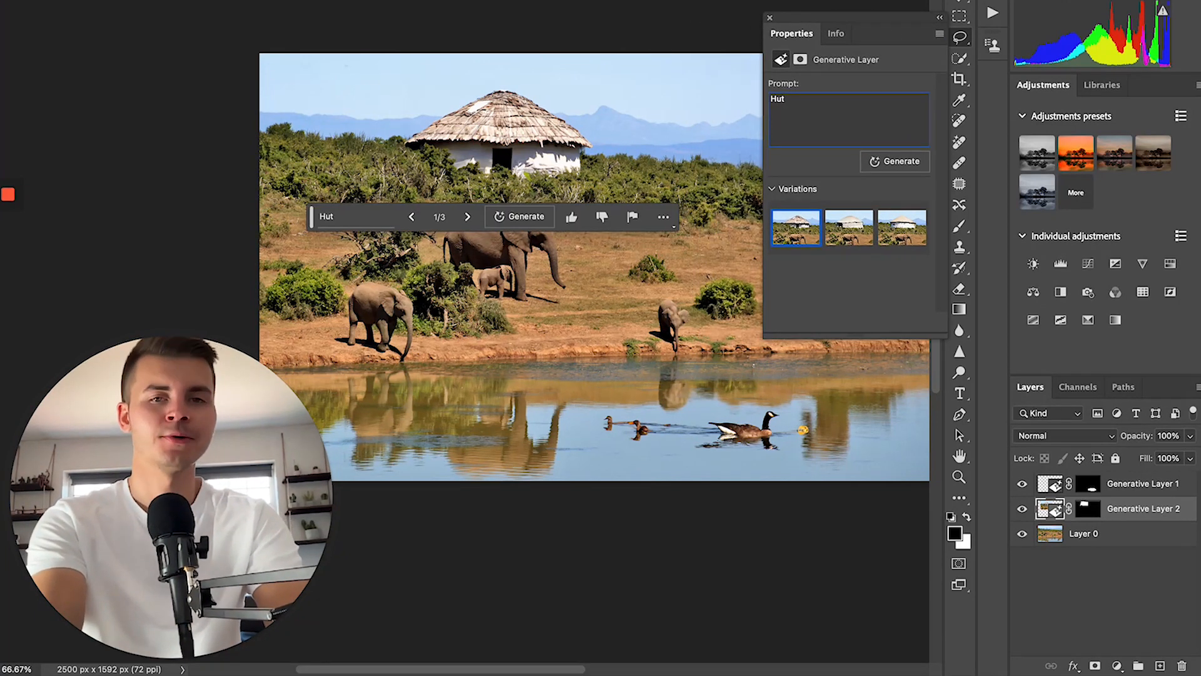
{"action": "scroll", "coordinate": [557, 203], "scroll_direction": "right", "scroll_amount": 5}
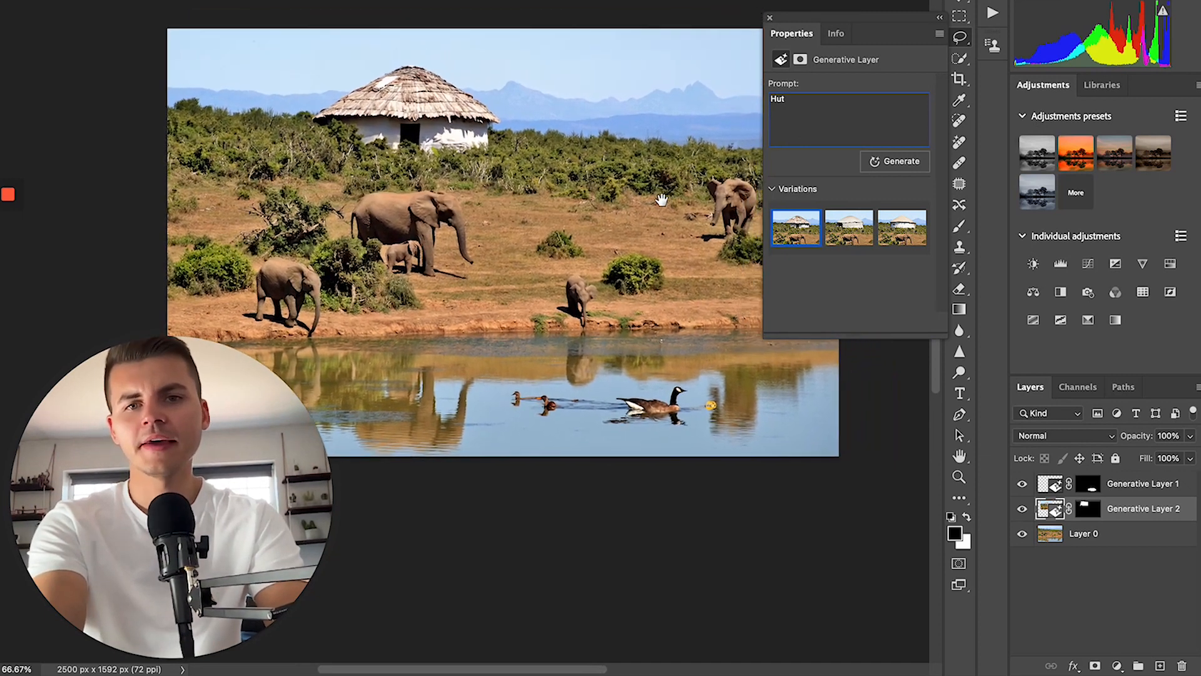
{"action": "left_click", "coordinate": [940, 18]}
{"action": "scroll", "coordinate": [870, 40], "scroll_direction": "left", "scroll_amount": 3}
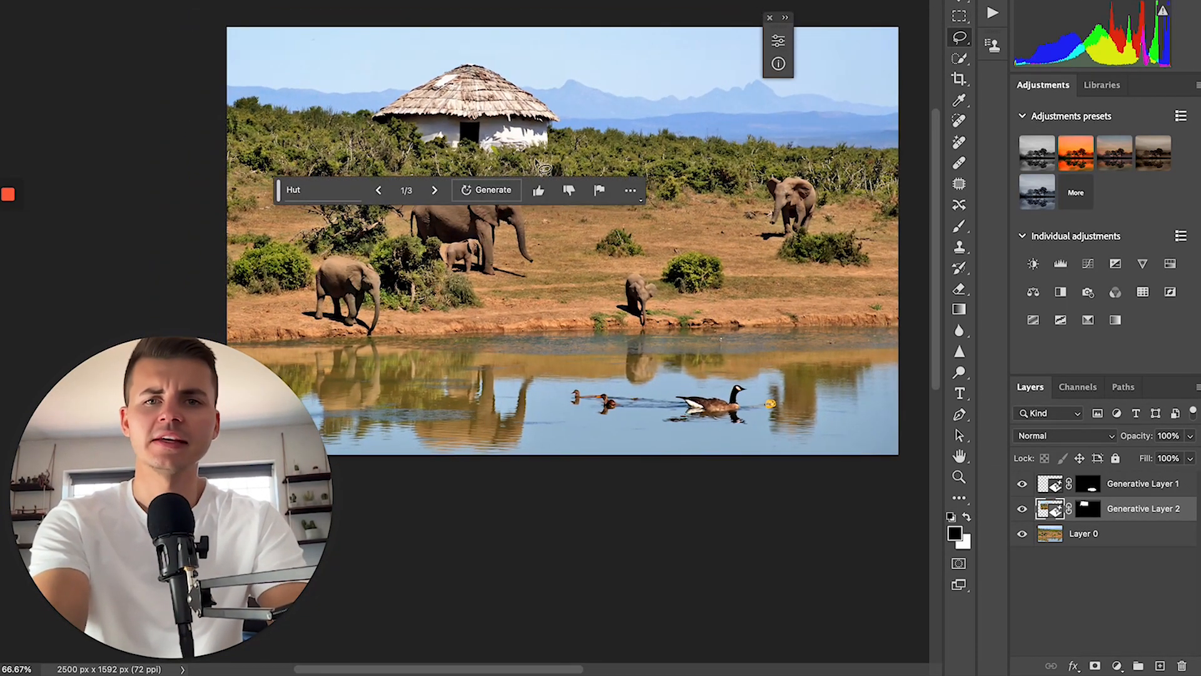
{"action": "left_click_drag", "start_coordinate": [487, 100], "coordinate": [486, 103]}
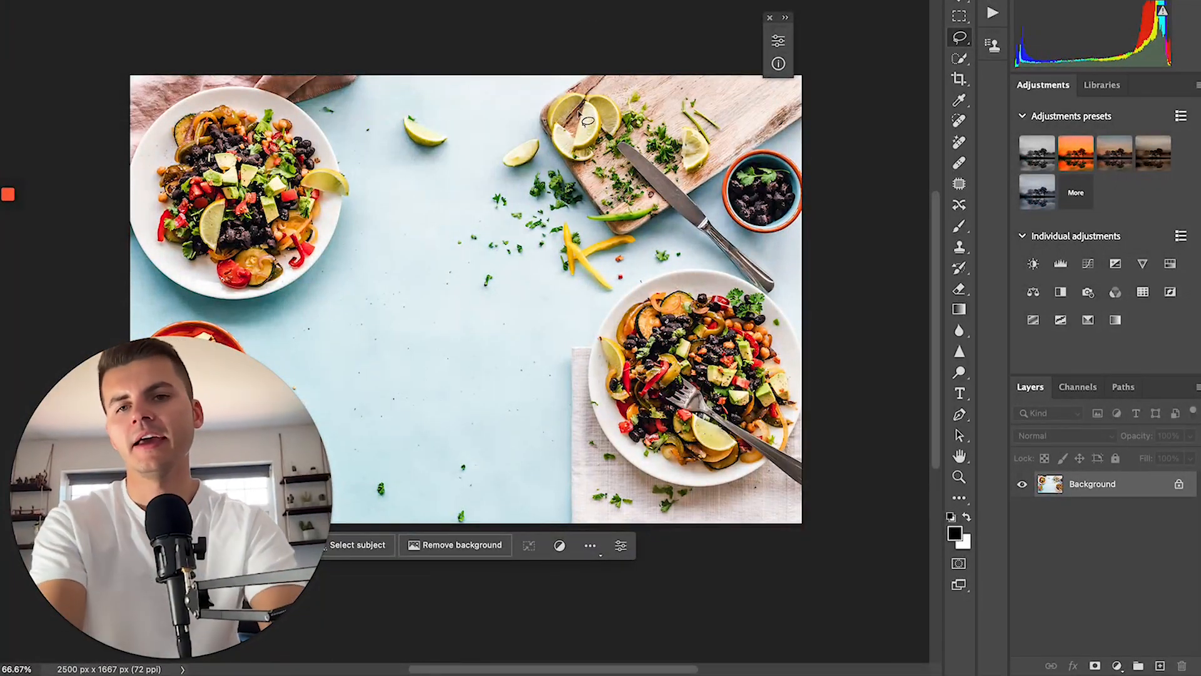
Step: Unlock the food photo's background layer and make a circular Elliptical Marquee selection about 700 px wide in the empty middle of the table
{"action": "left_click_drag", "start_coordinate": [436, 232], "coordinate": [531, 219]}
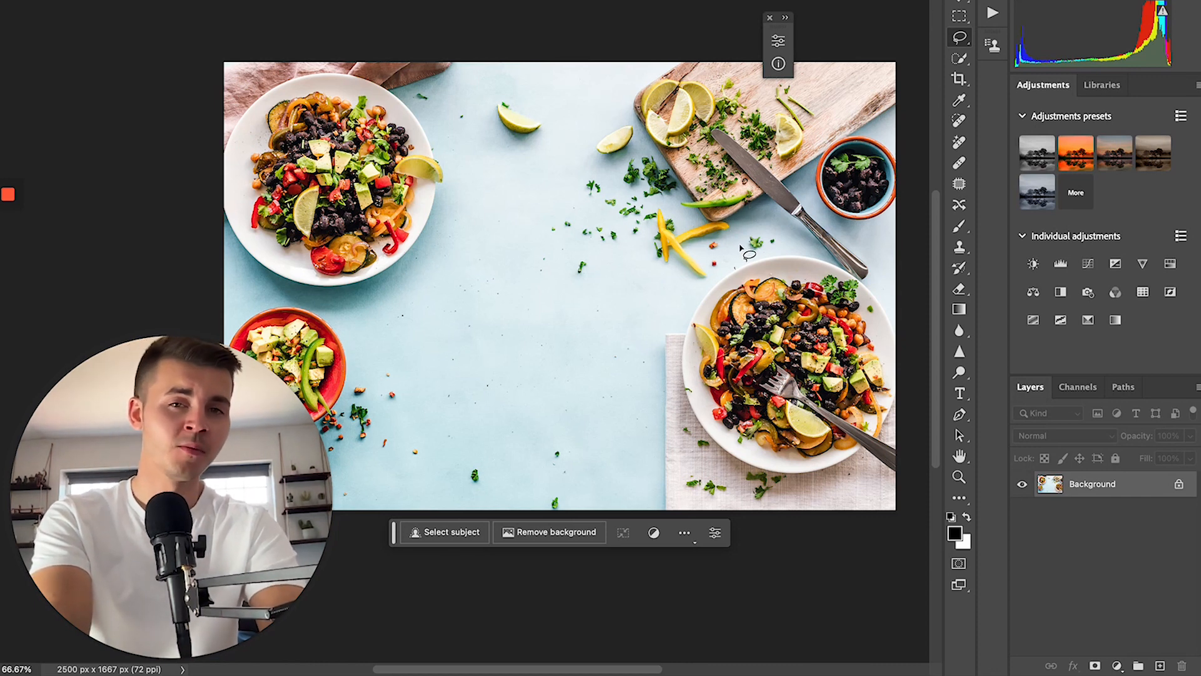
{"action": "right_click", "coordinate": [959, 16]}
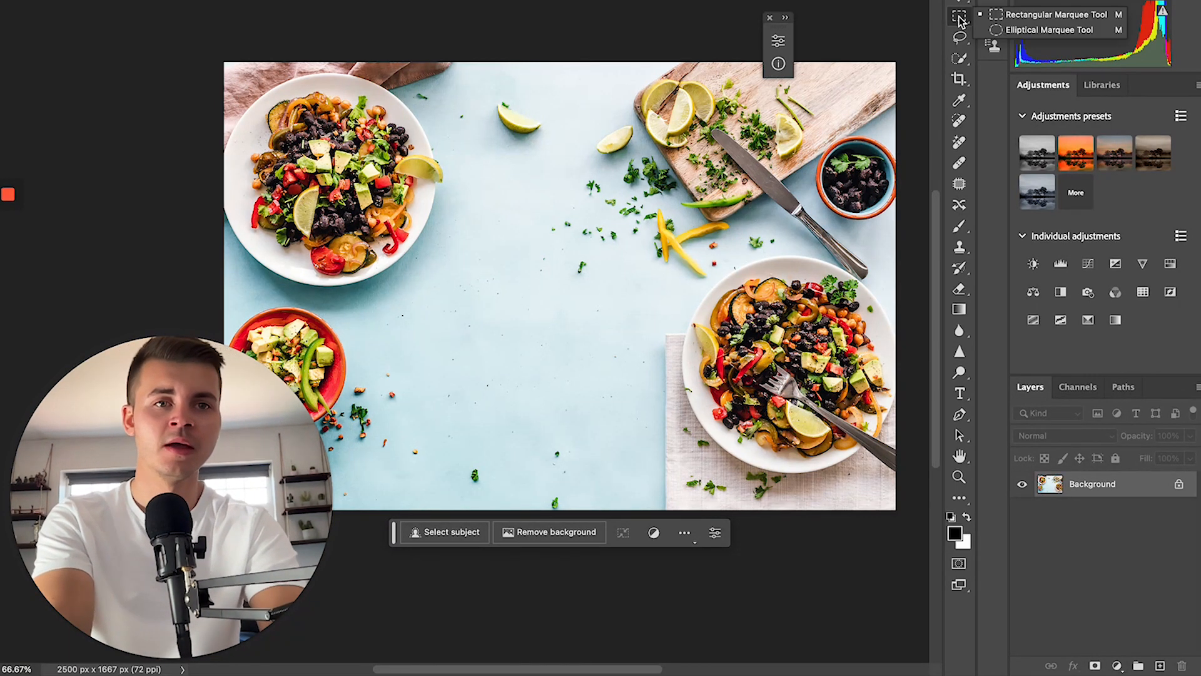
{"action": "left_click", "coordinate": [1009, 32]}
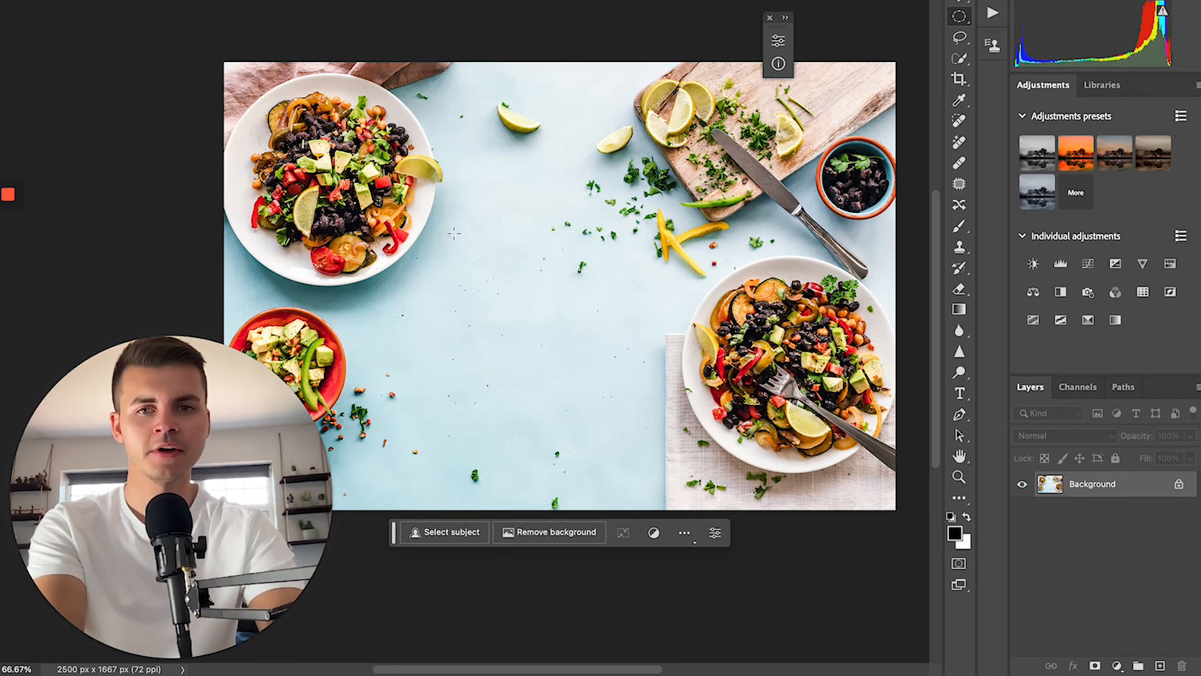
{"action": "left_click", "coordinate": [1179, 484]}
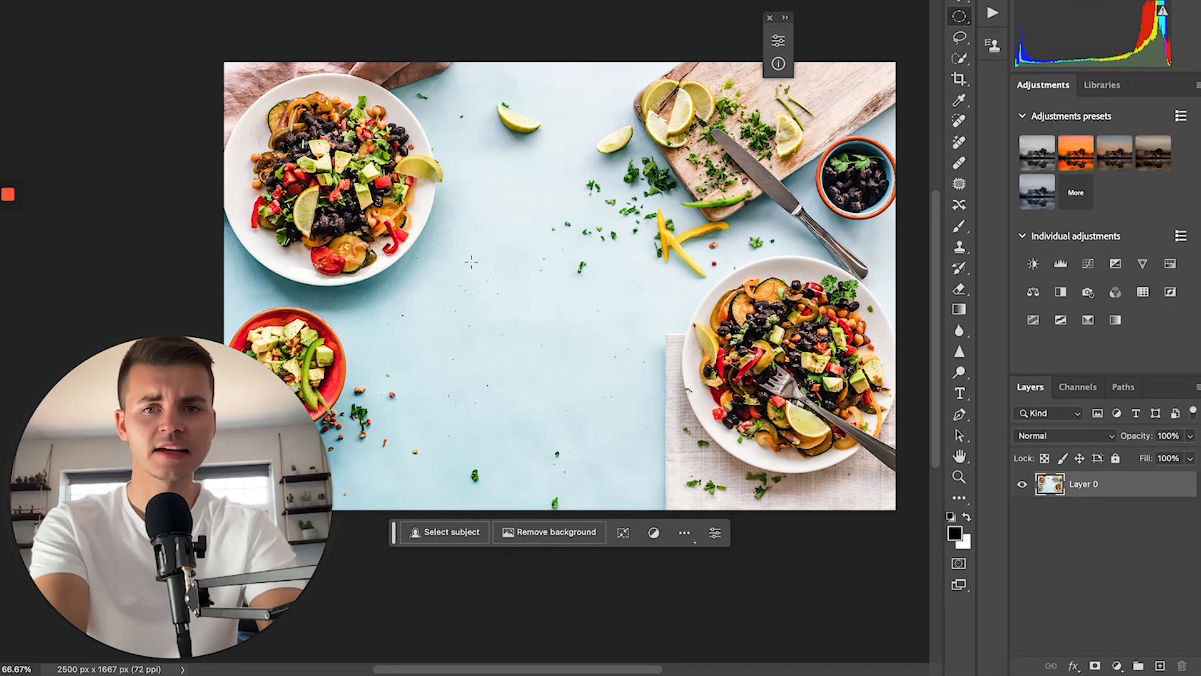
{"action": "left_click_drag", "start_coordinate": [439, 250], "coordinate": [520, 347]}
{"action": "left_click_drag", "start_coordinate": [588, 418], "coordinate": [615, 423]}
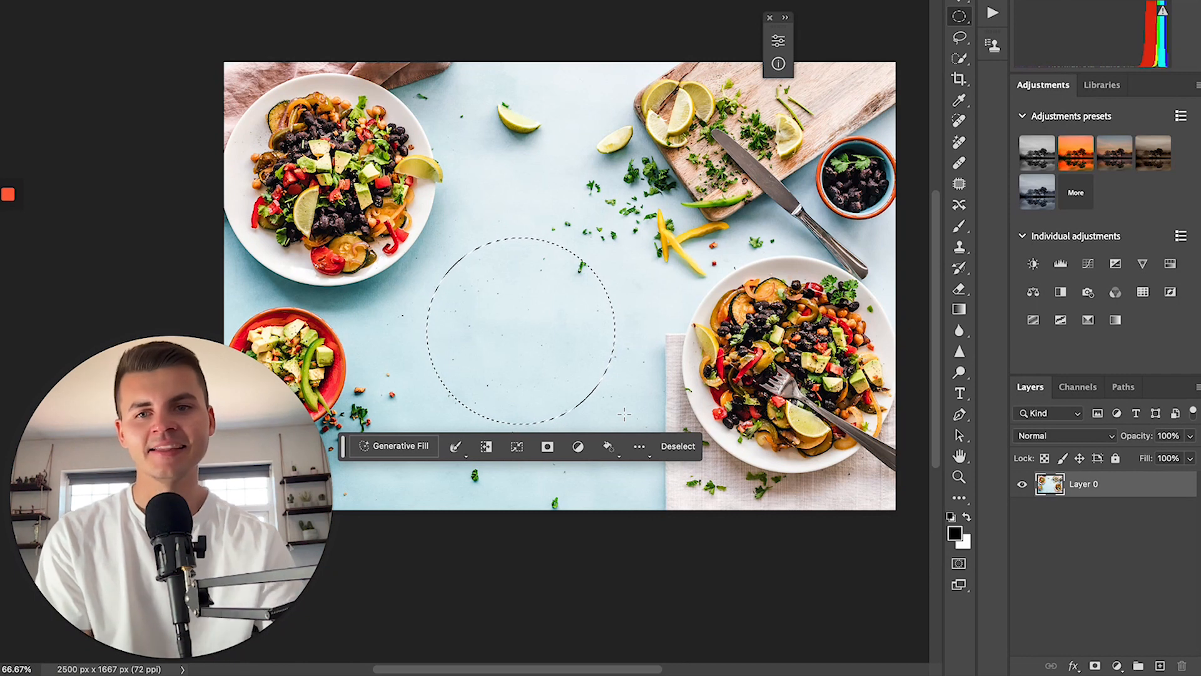
Step: Run Generative Fill on the circular selection with the prompt "Restaurant Food on a plate"
{"action": "left_click", "coordinate": [396, 446]}
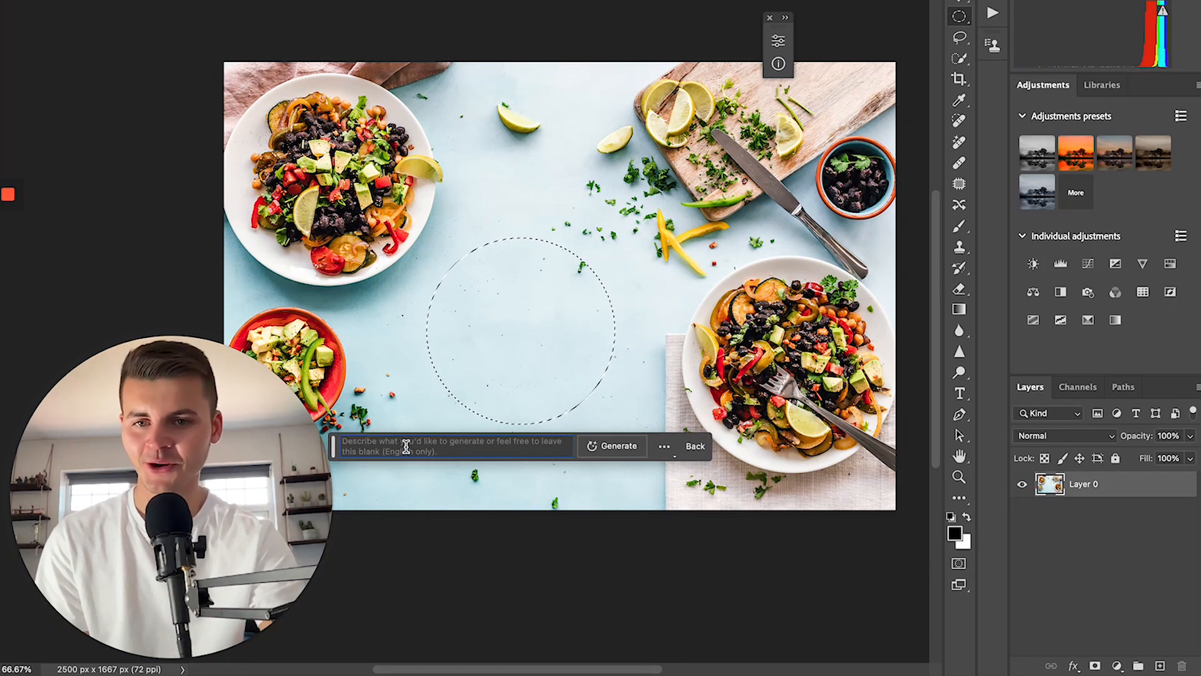
{"action": "type", "text": "Re"}
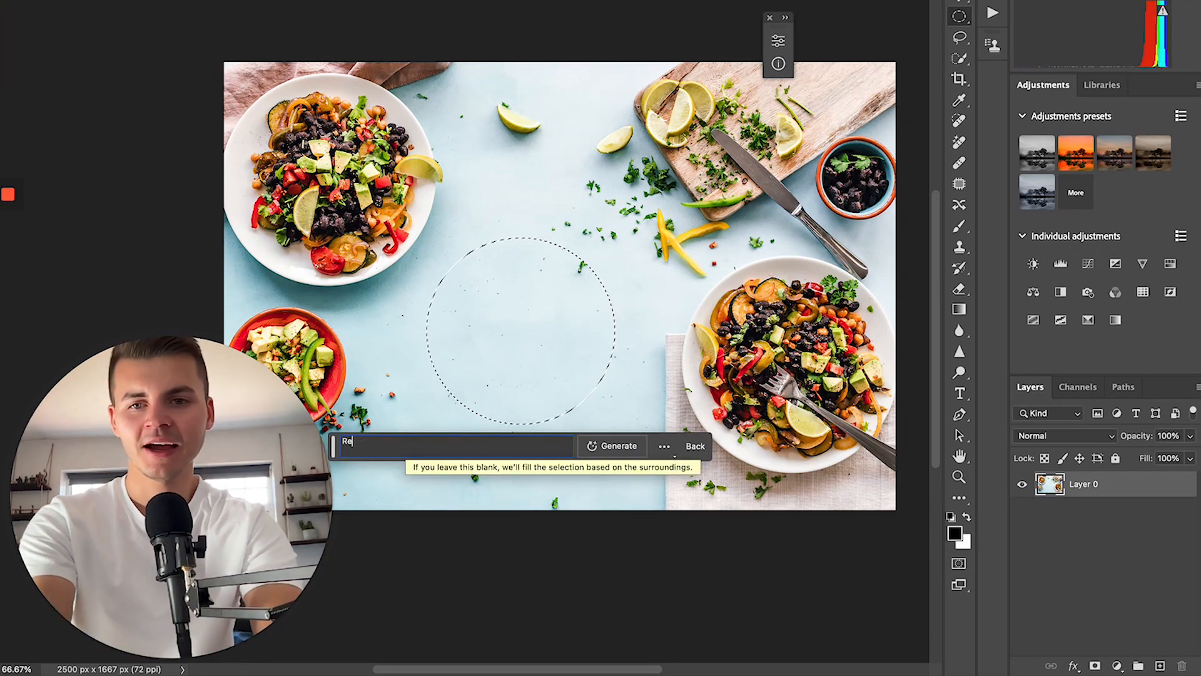
{"action": "type", "text": "staurant F"}
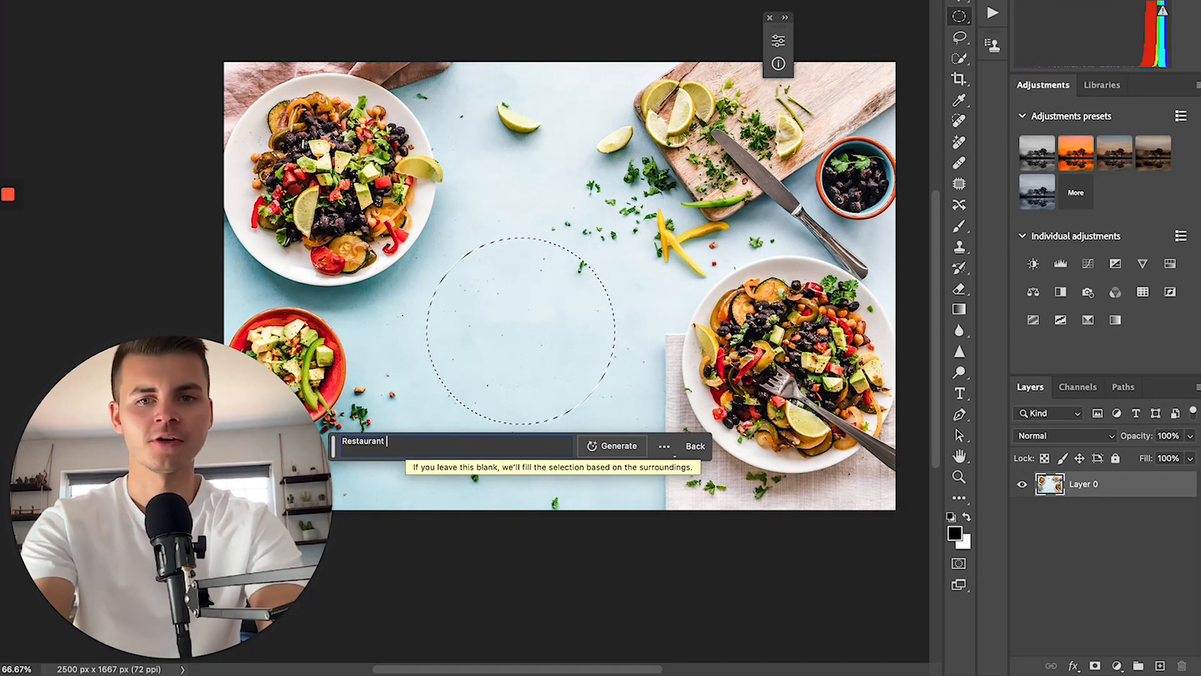
{"action": "type", "text": "ood on a plate"}
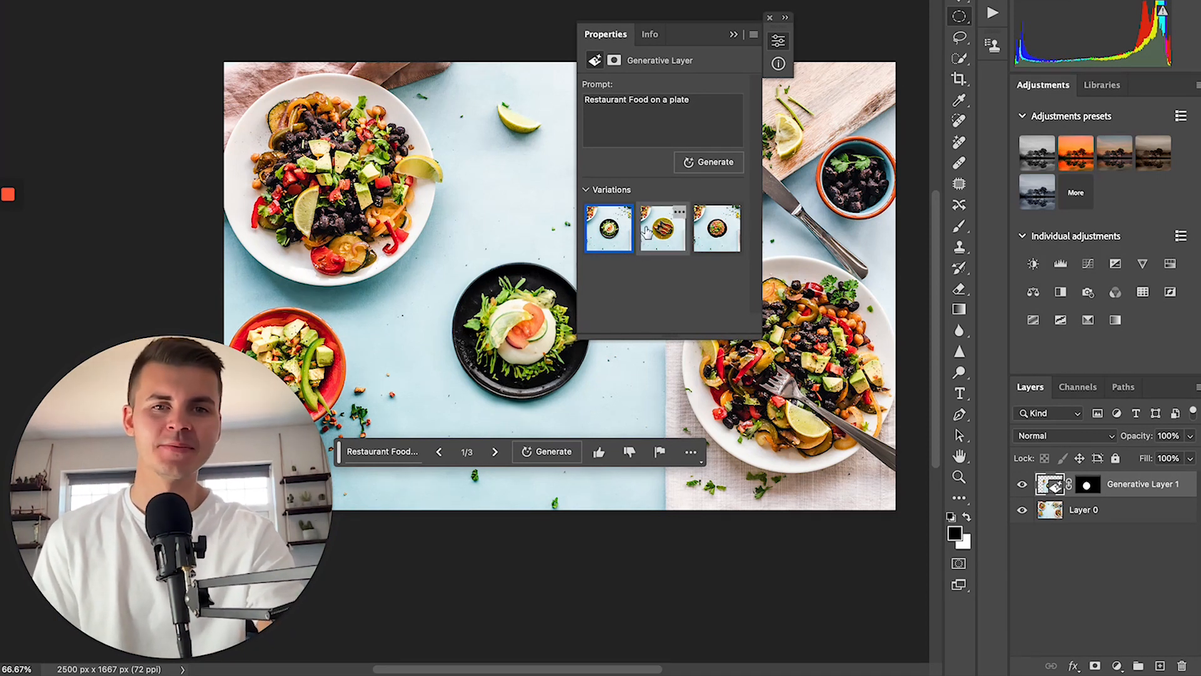
Step: Move the generative layer's properties aside, compare the three generated plate variations, and return to the first one
{"action": "left_click_drag", "start_coordinate": [682, 35], "coordinate": [782, 43]}
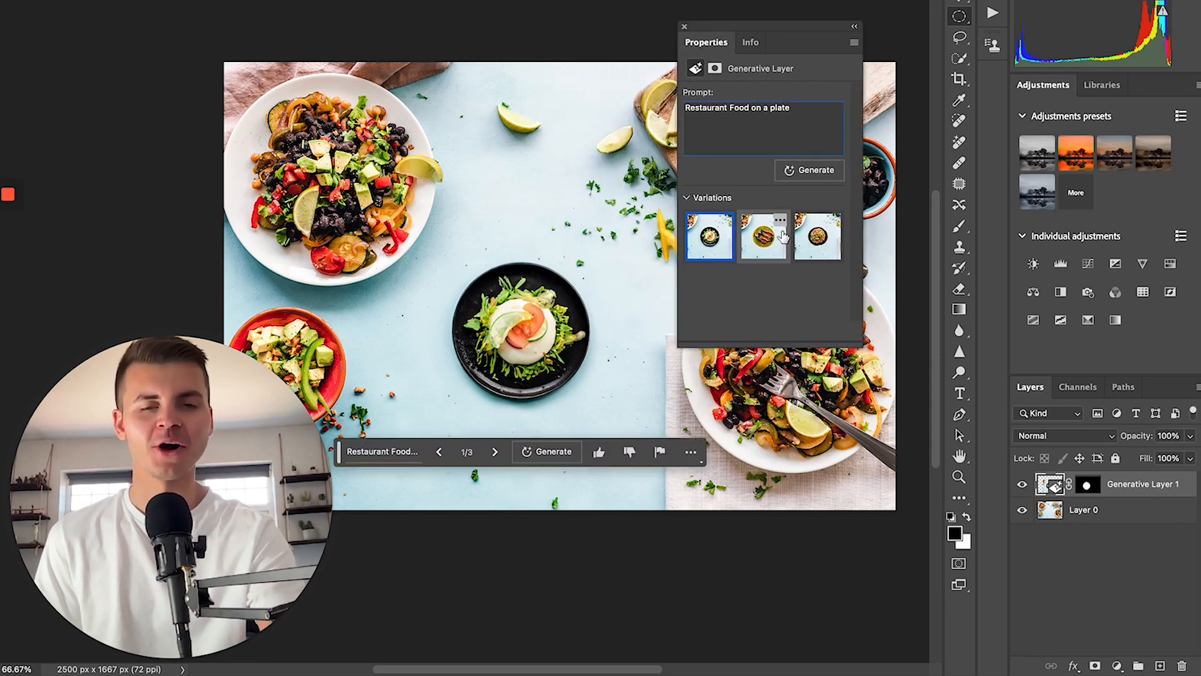
{"action": "left_click", "coordinate": [762, 241]}
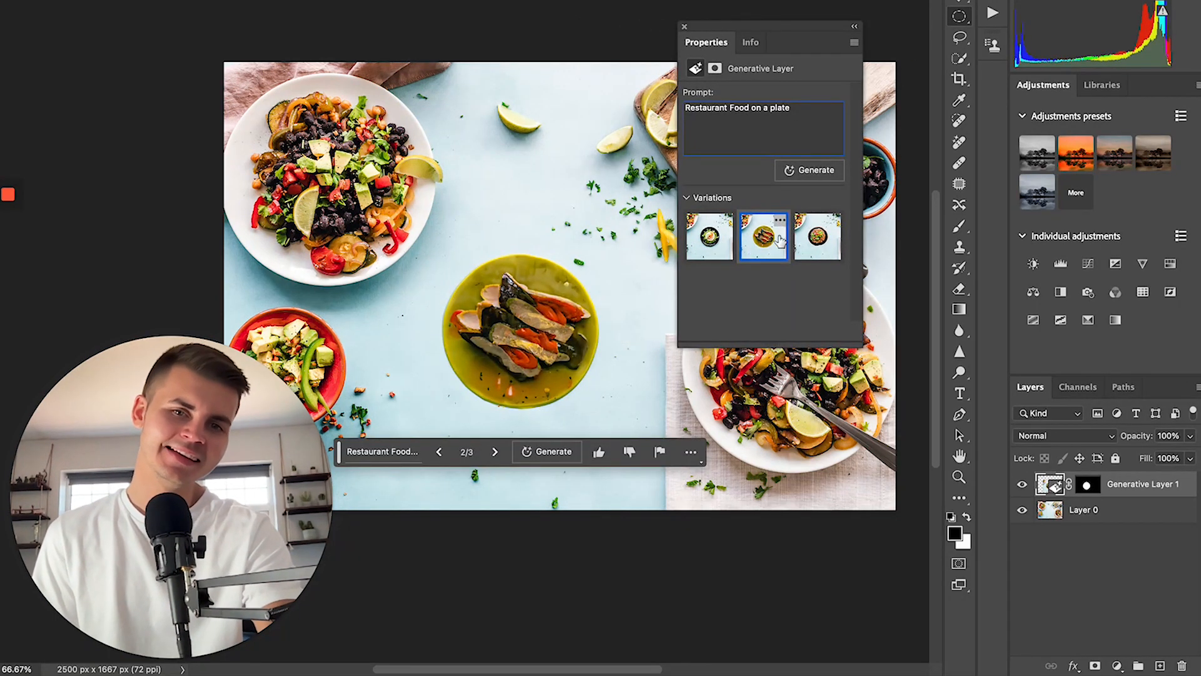
{"action": "left_click", "coordinate": [826, 244]}
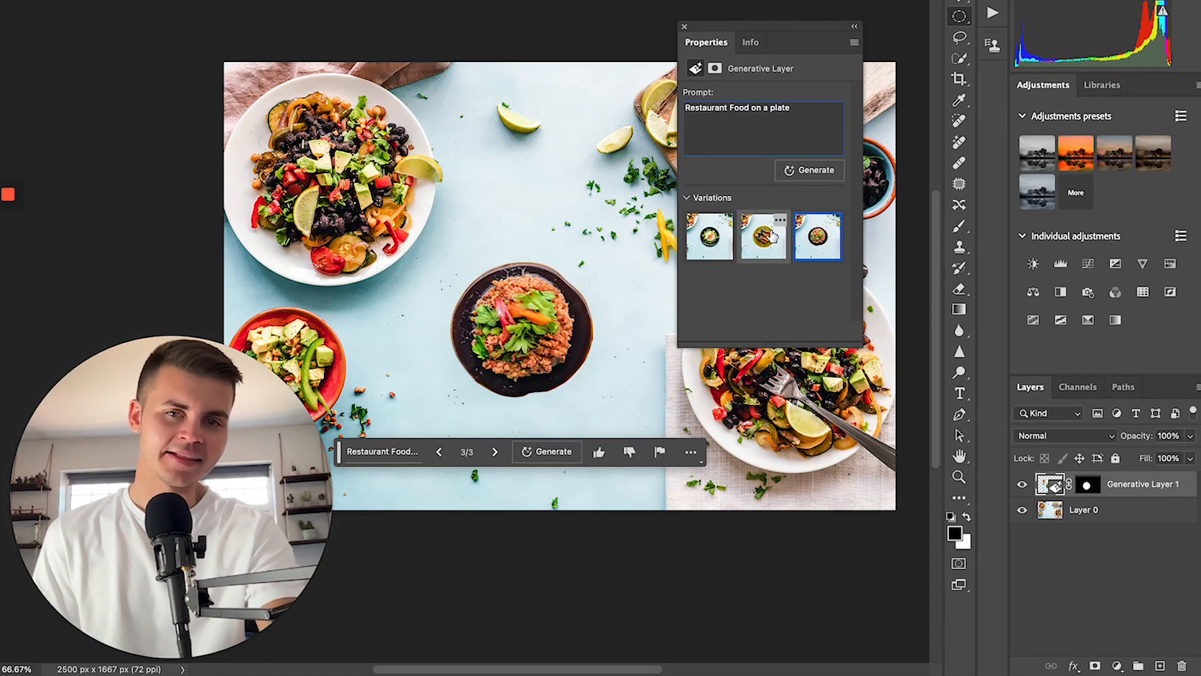
{"action": "left_click", "coordinate": [719, 235]}
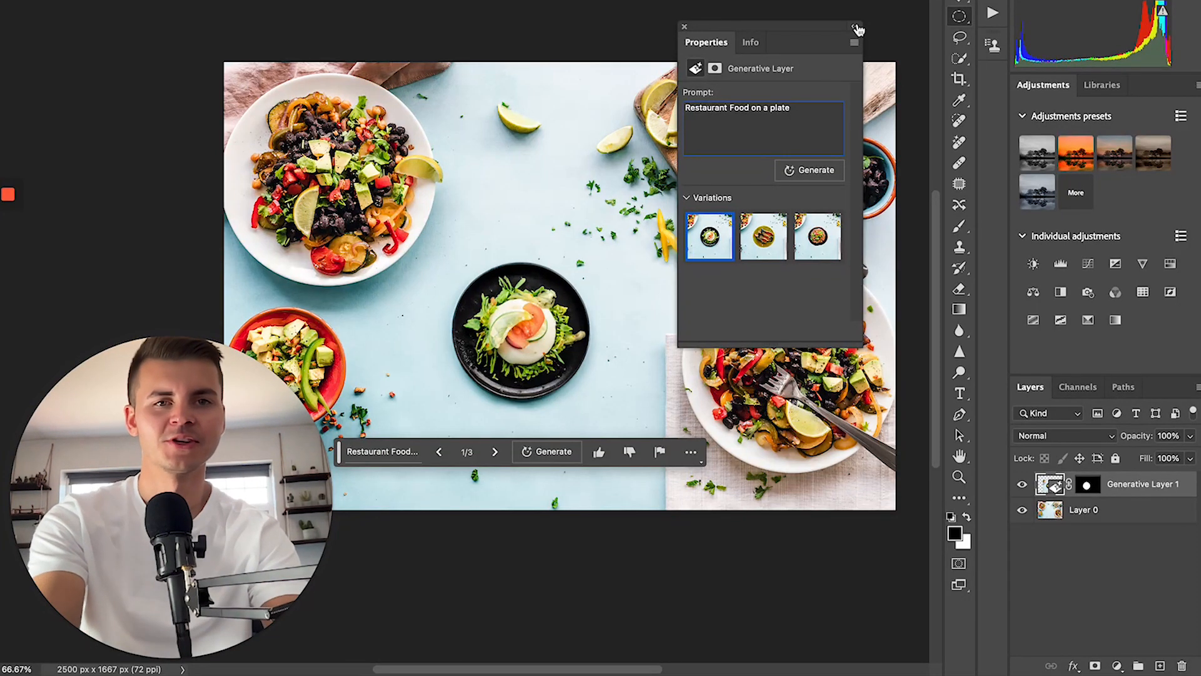
Step: Undo the generated plate of food, going back to the circular selection on the base layer
{"action": "left_click", "coordinate": [771, 216]}
{"action": "key", "text": "ctrl+z"}
{"action": "key", "text": "ctrl+z"}
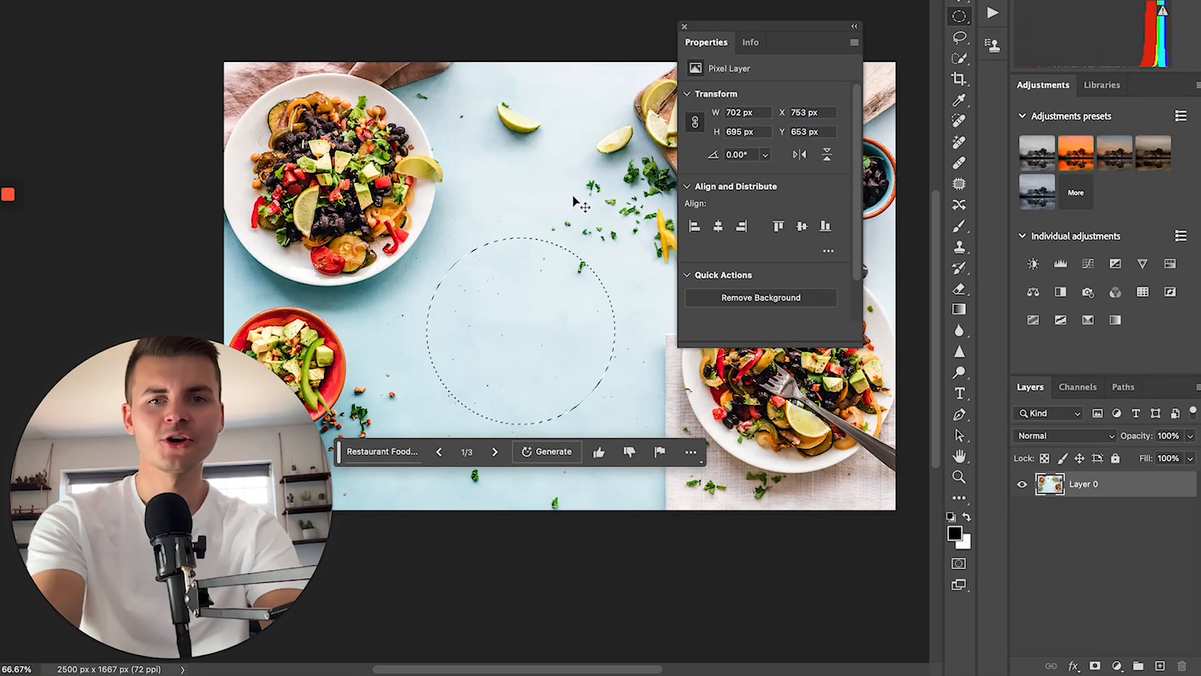
Step: Collapse the layer properties and draw a long, slanted Lasso selection across the empty middle of the table, reaching the photo's lower edge
{"action": "left_click", "coordinate": [856, 30]}
{"action": "left_click", "coordinate": [959, 37]}
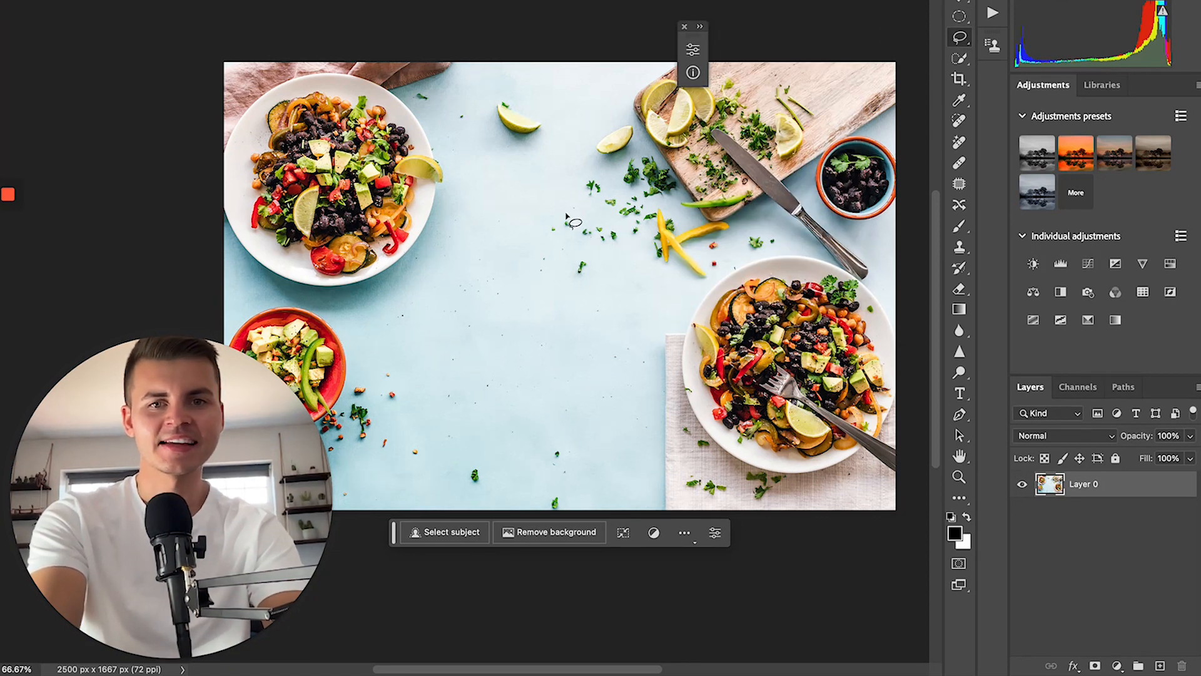
{"action": "mouse_move", "coordinate": [519, 183]}
{"action": "left_mouse_down"}
{"action": "mouse_move", "coordinate": [429, 496]}
{"action": "mouse_move", "coordinate": [478, 518]}
{"action": "mouse_move", "coordinate": [542, 432]}
{"action": "mouse_move", "coordinate": [582, 360]}
{"action": "mouse_move", "coordinate": [605, 236]}
{"action": "left_mouse_up"}
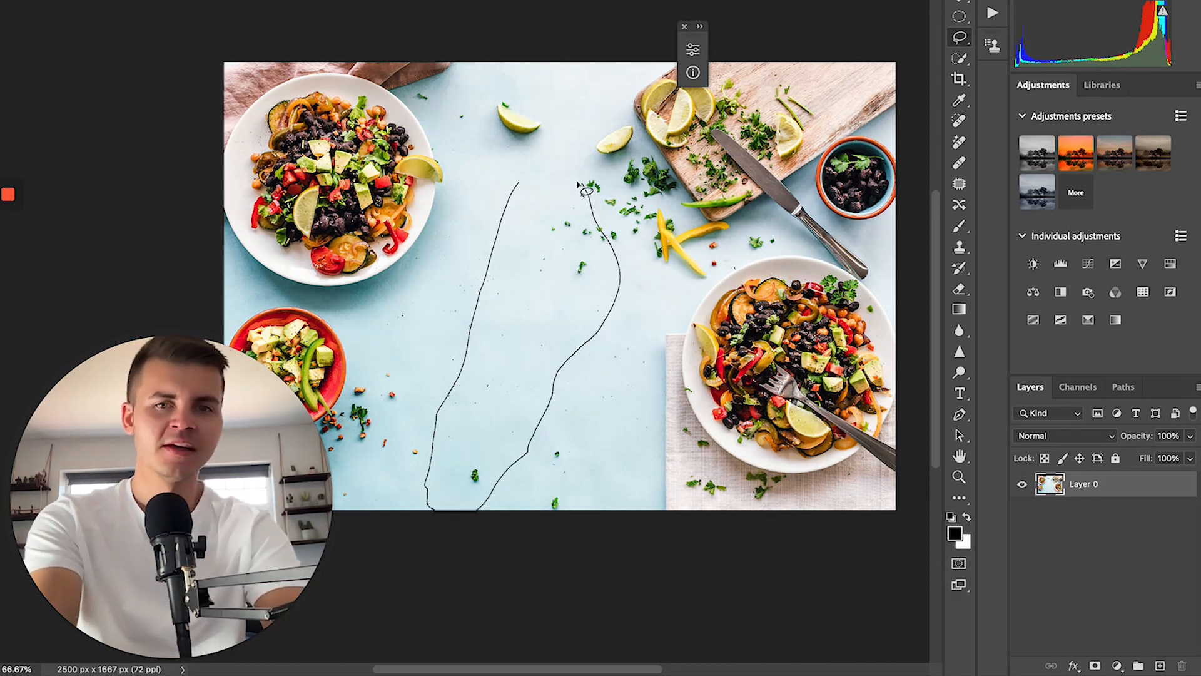
{"action": "left_click_drag", "start_coordinate": [587, 190], "coordinate": [529, 180]}
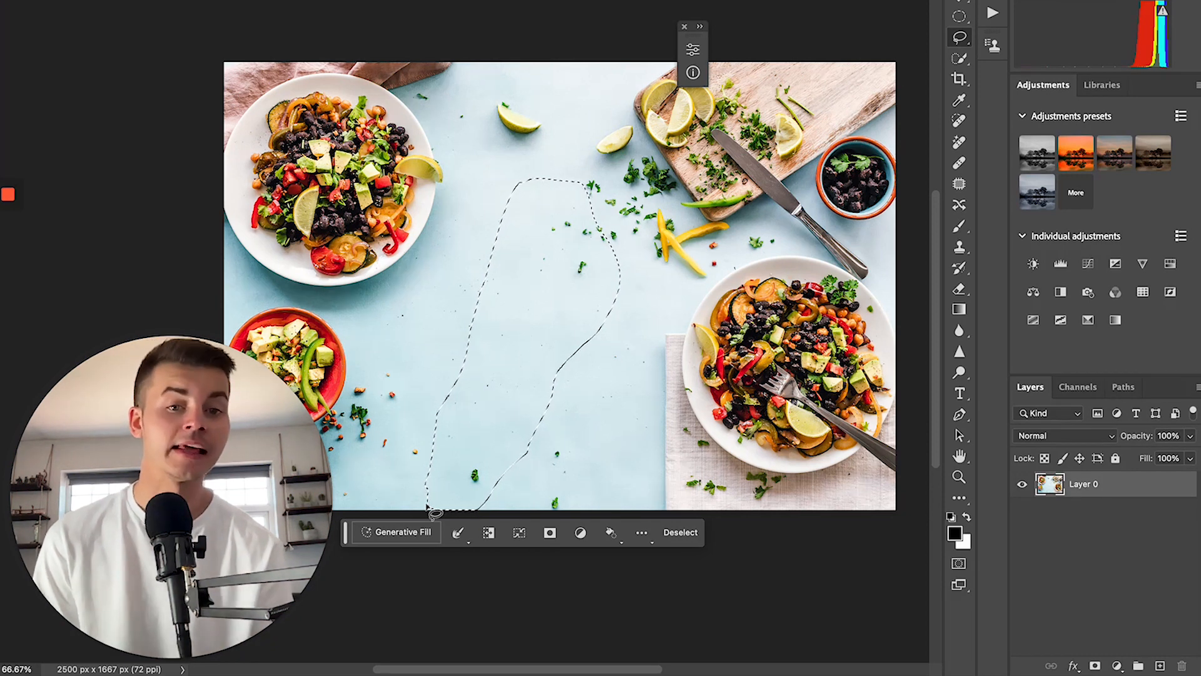
Step: Run Generative Fill on the slanted table selection with the prompt "Flowers"
{"action": "left_click", "coordinate": [420, 530]}
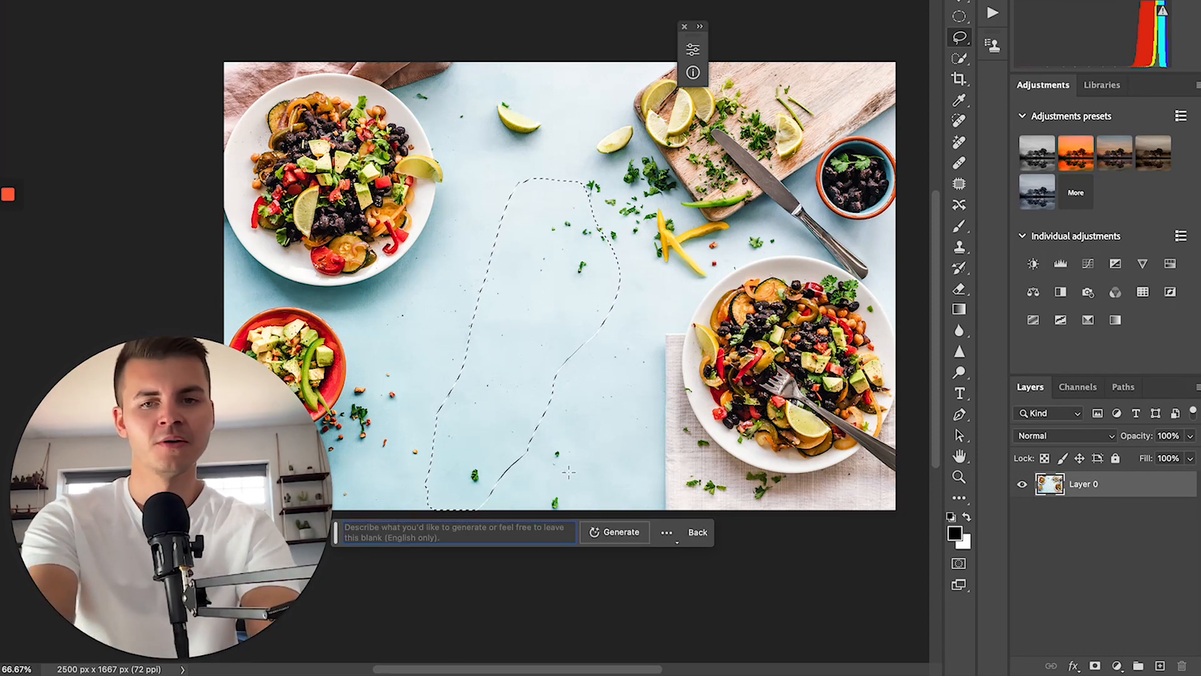
{"action": "type", "text": "Flower"}
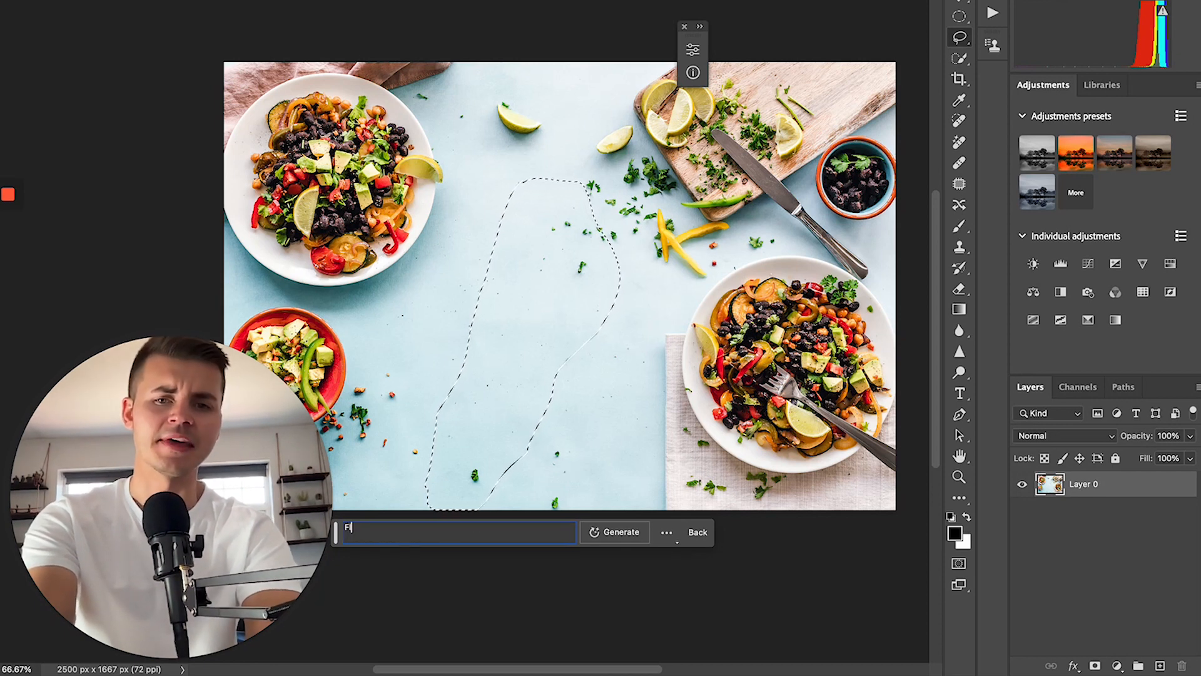
{"action": "left_click", "coordinate": [619, 533]}
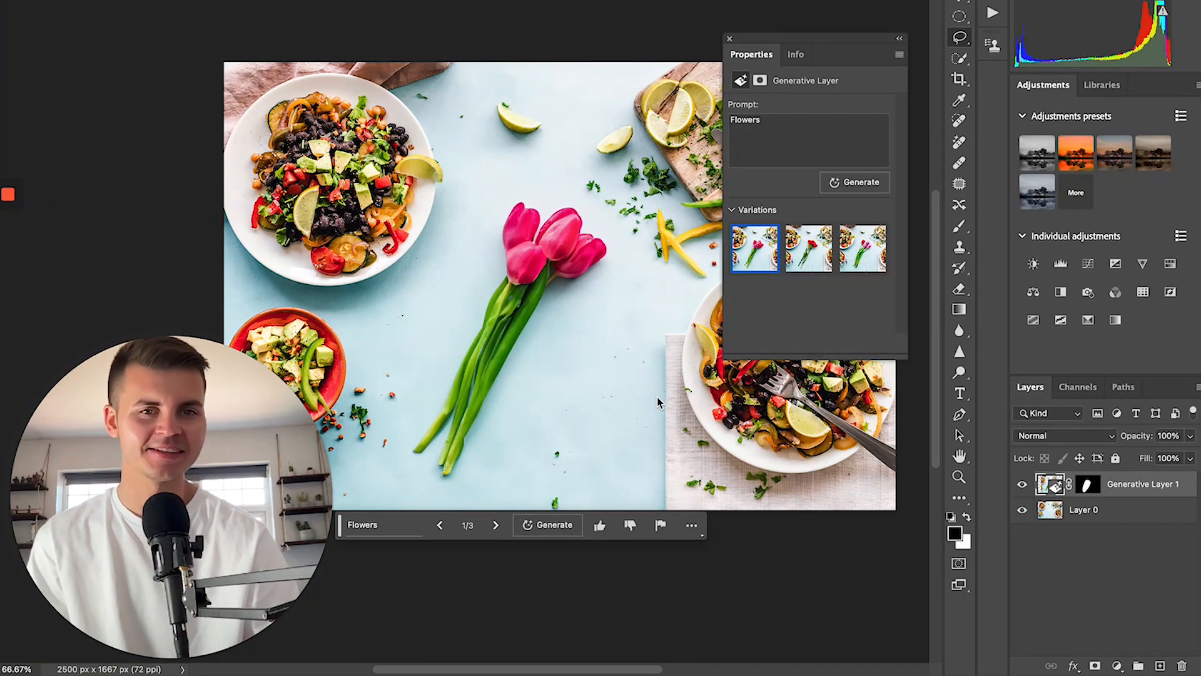
Step: Go through the flower variations to the third one, and toggle the generative layer's visibility to compare it with the original photo
{"action": "left_click", "coordinate": [806, 263]}
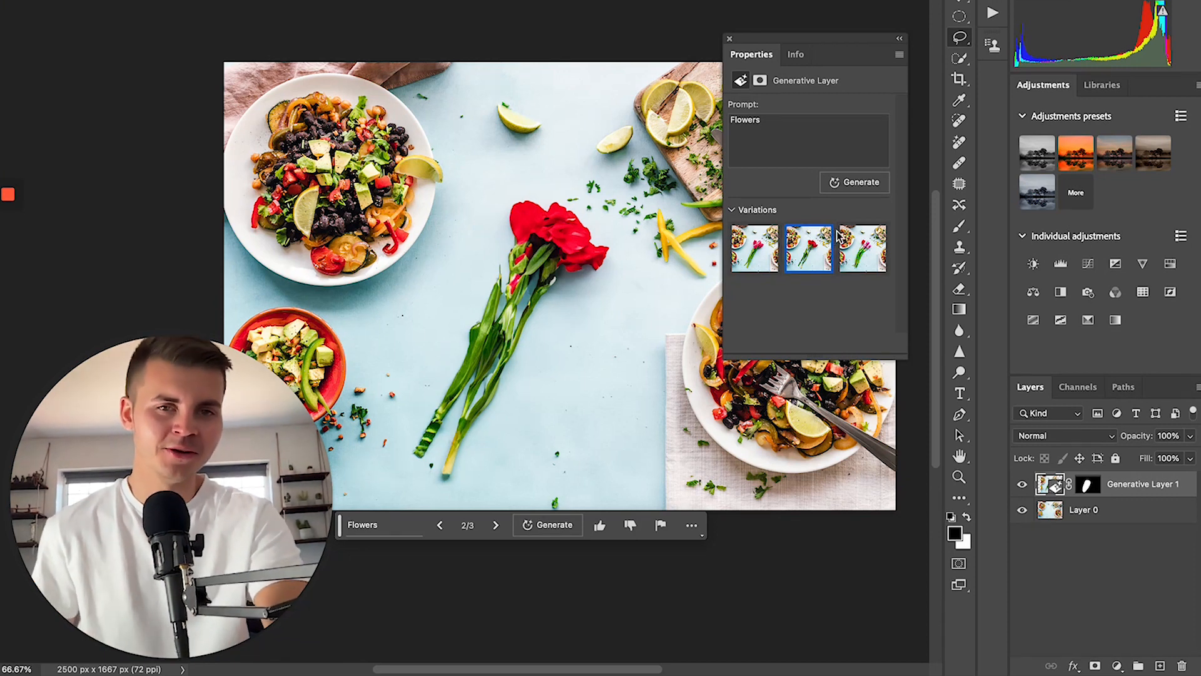
{"action": "left_click", "coordinate": [871, 246]}
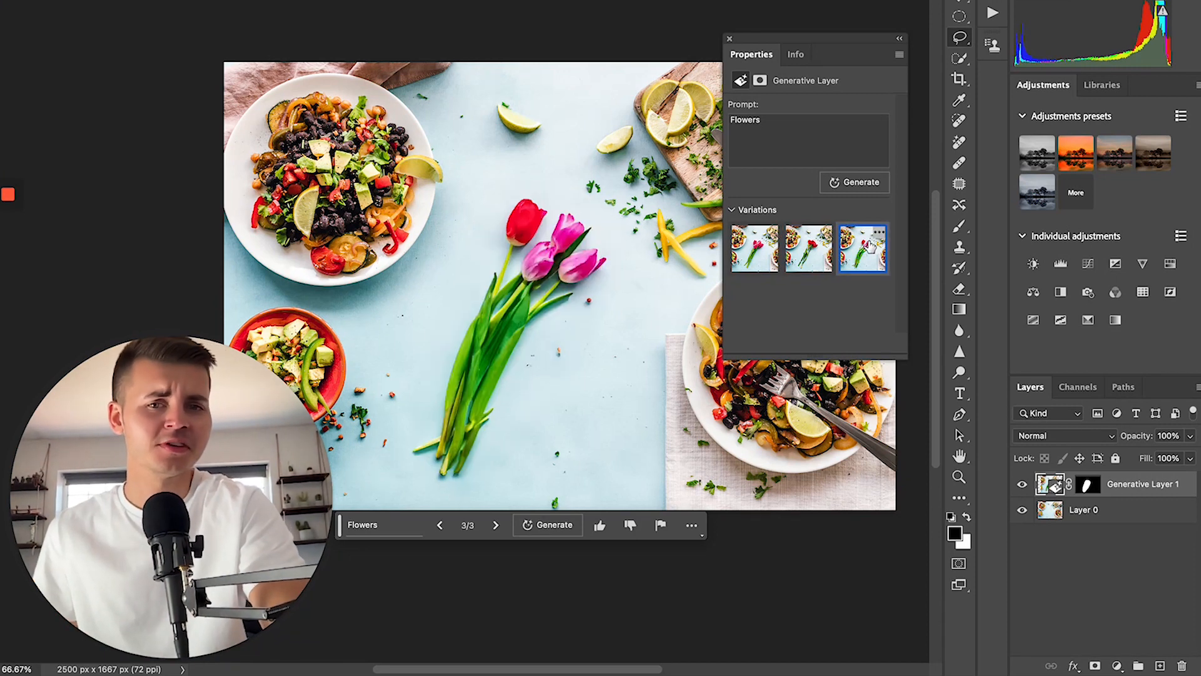
{"action": "left_click", "coordinate": [903, 38]}
{"action": "left_click", "coordinate": [1022, 483]}
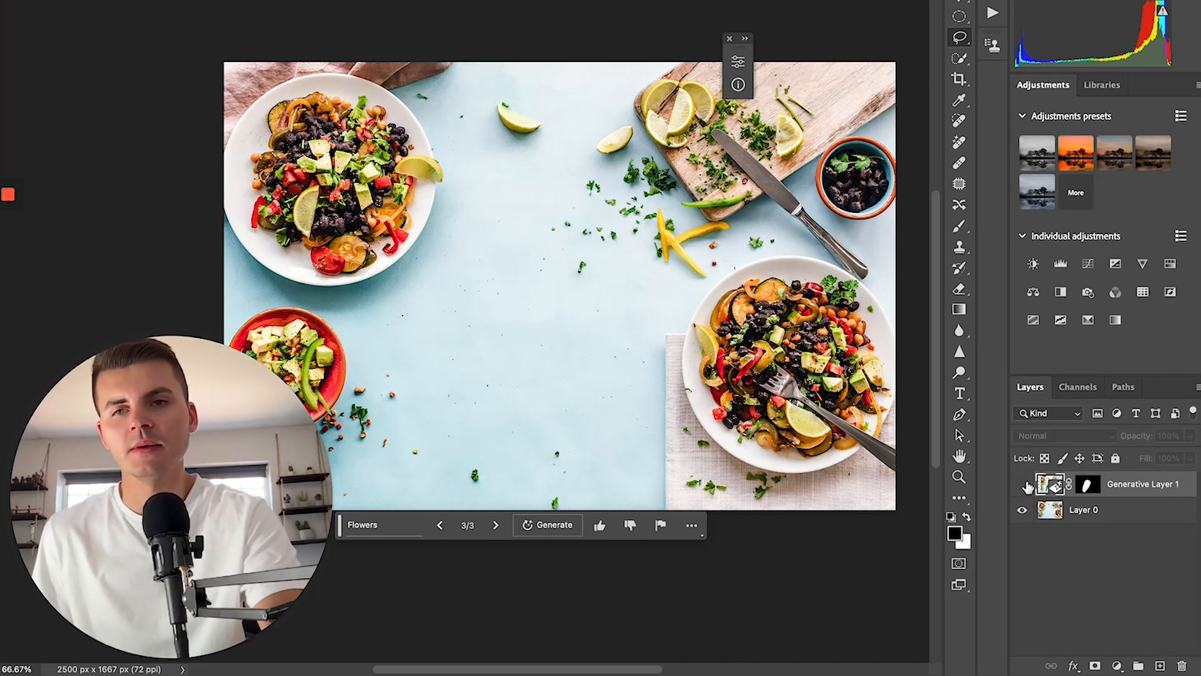
{"action": "left_click", "coordinate": [1023, 484]}
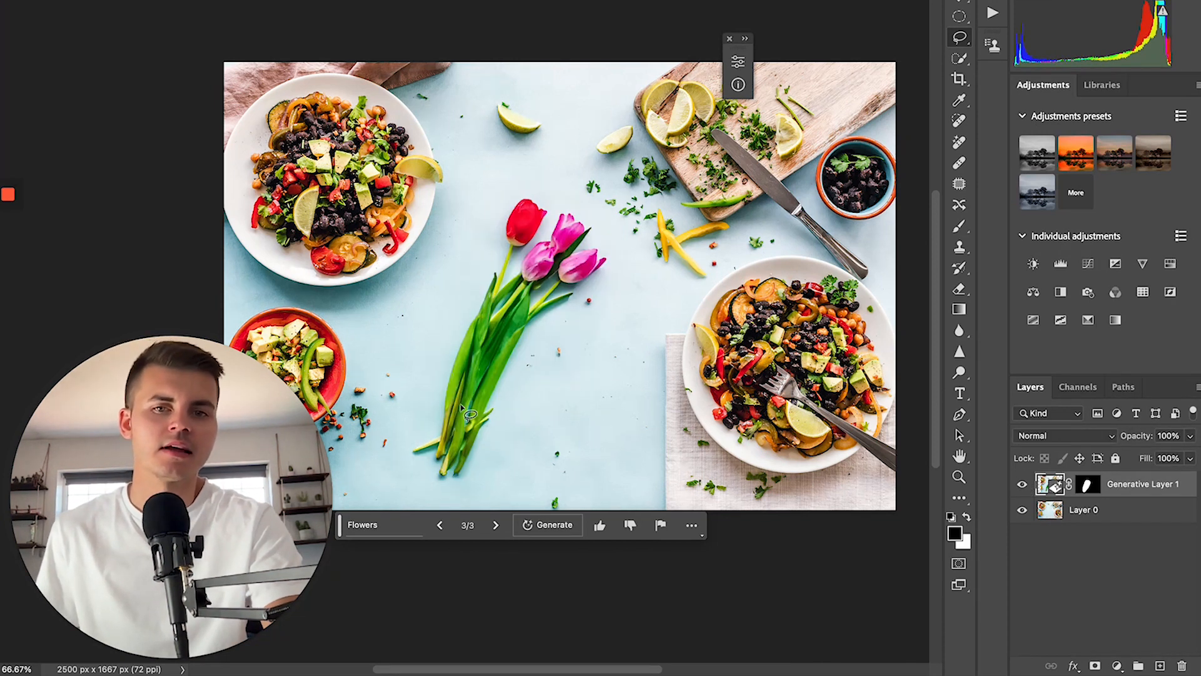
Step: Shift the generated flowers slightly across the table with the Move tool
{"action": "key", "text": "v"}
{"action": "mouse_move", "coordinate": [499, 369]}
{"action": "left_mouse_down"}
{"action": "mouse_move", "coordinate": [512, 378]}
{"action": "mouse_move", "coordinate": [483, 372]}
{"action": "left_mouse_up"}
{"action": "mouse_move", "coordinate": [568, 293]}
{"action": "left_mouse_down"}
{"action": "mouse_move", "coordinate": [590, 280]}
{"action": "mouse_move", "coordinate": [598, 233]}
{"action": "mouse_move", "coordinate": [569, 265]}
{"action": "mouse_move", "coordinate": [682, 352]}
{"action": "mouse_move", "coordinate": [741, 358]}
{"action": "mouse_move", "coordinate": [546, 308]}
{"action": "mouse_move", "coordinate": [564, 294]}
{"action": "left_mouse_up"}
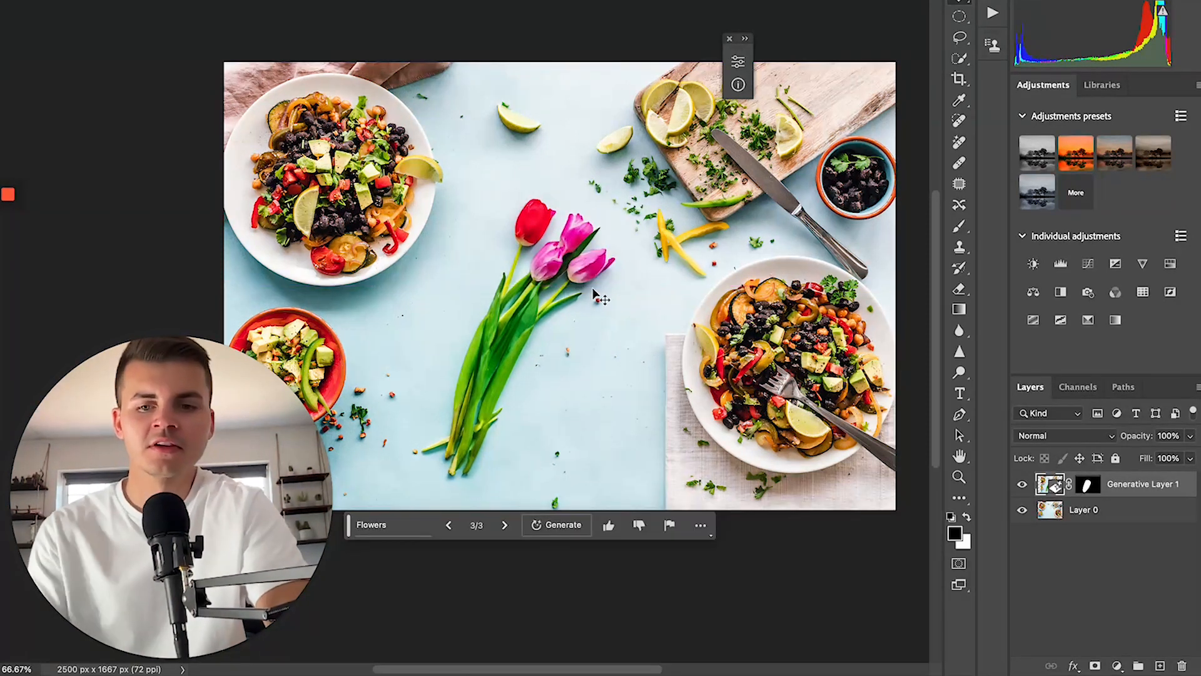
{"action": "key", "text": "shift+Left"}
{"action": "key", "text": "shift+Left"}
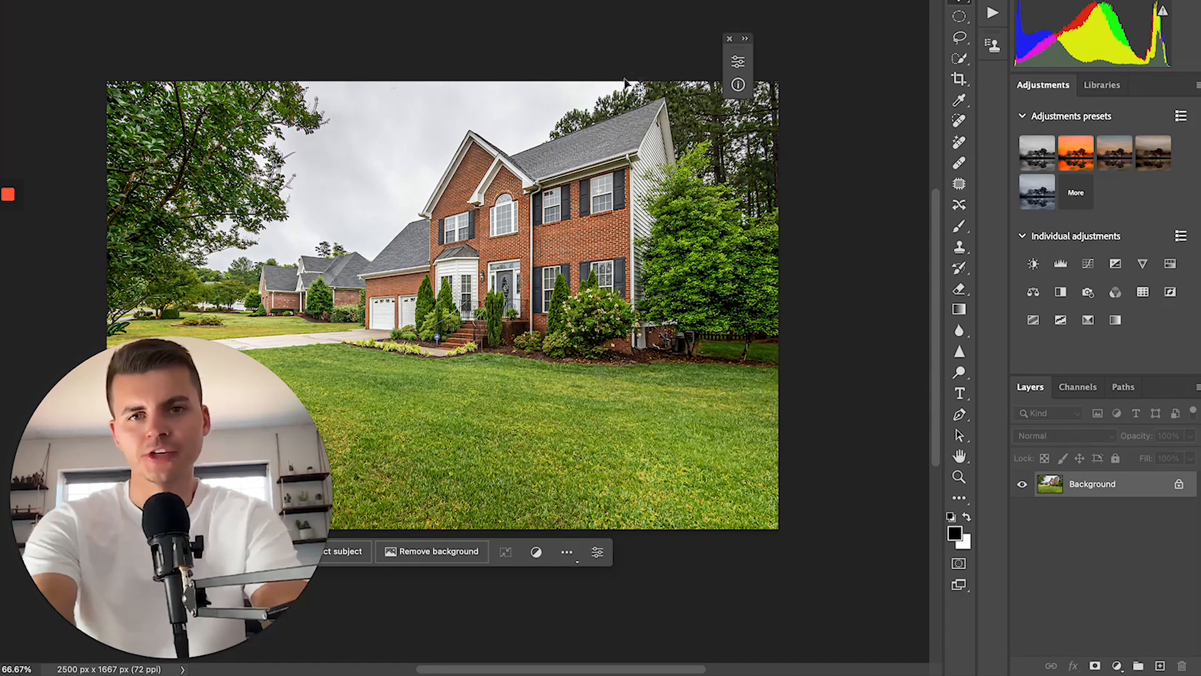
{"action": "left_click_drag", "start_coordinate": [540, 176], "coordinate": [667, 150]}
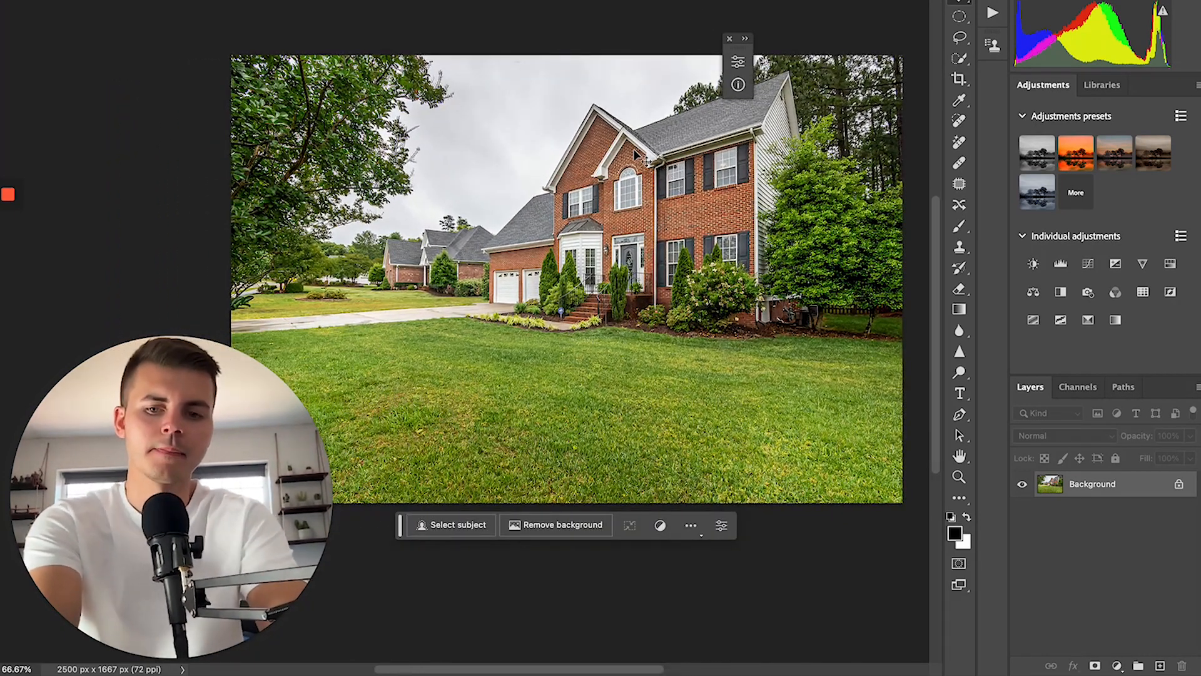
{"action": "key", "text": "z"}
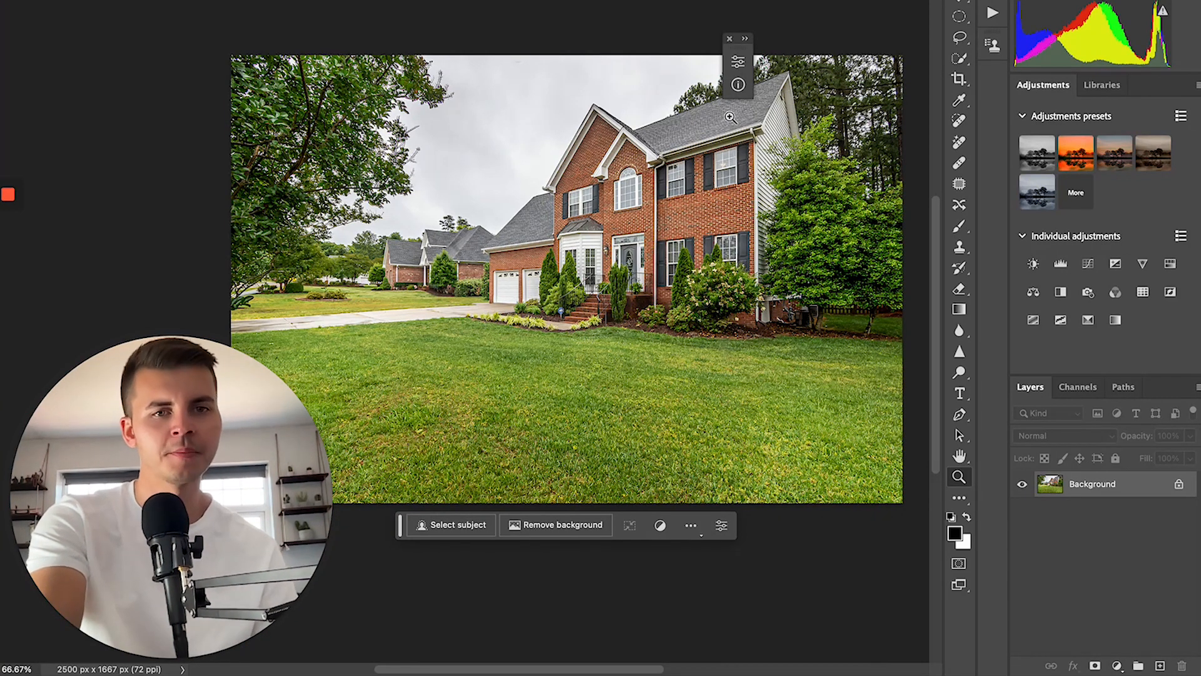
{"action": "mouse_move", "coordinate": [678, 269]}
{"action": "left_mouse_down"}
{"action": "mouse_move", "coordinate": [720, 237]}
{"action": "mouse_move", "coordinate": [671, 235]}
{"action": "mouse_move", "coordinate": [675, 250]}
{"action": "left_mouse_up"}
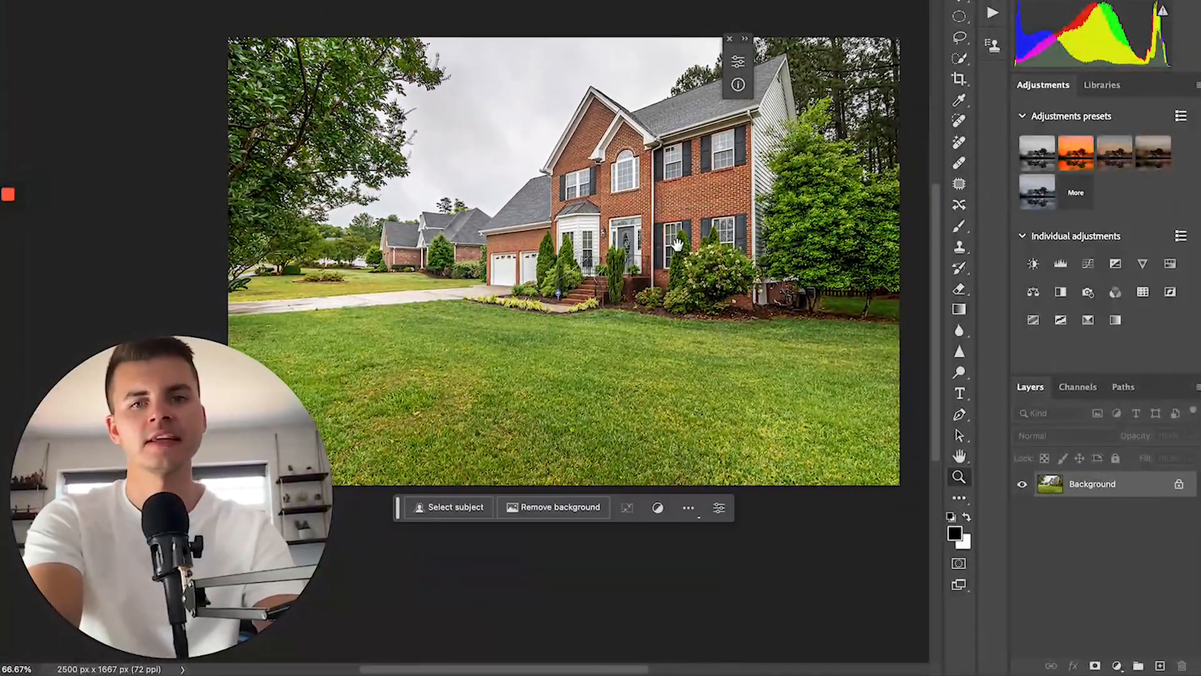
{"action": "left_click_drag", "start_coordinate": [579, 237], "coordinate": [575, 246]}
{"action": "mouse_move", "coordinate": [584, 296]}
{"action": "left_mouse_down"}
{"action": "mouse_move", "coordinate": [585, 316]}
{"action": "mouse_move", "coordinate": [589, 302]}
{"action": "left_mouse_up"}
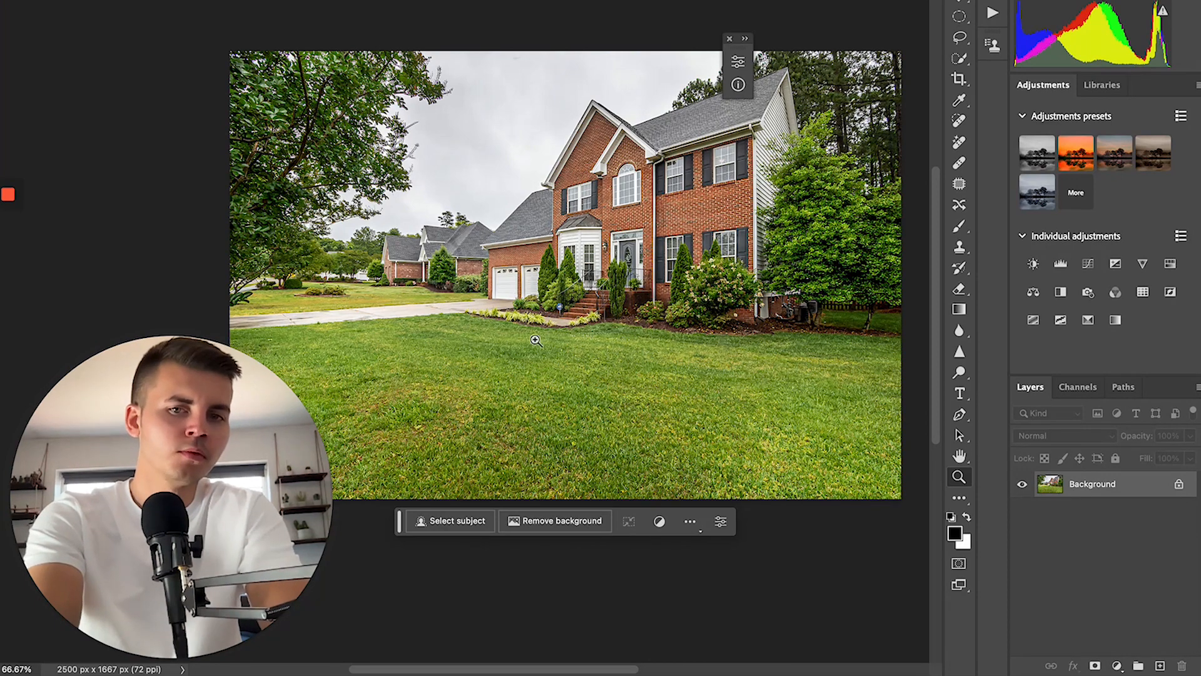
Step: Unlock the house photo's background layer and draw a curved, path-shaped Lasso selection across the lawn from the front steps to the photo's left edge
{"action": "scroll", "coordinate": [544, 331], "scroll_direction": "left", "scroll_amount": 5}
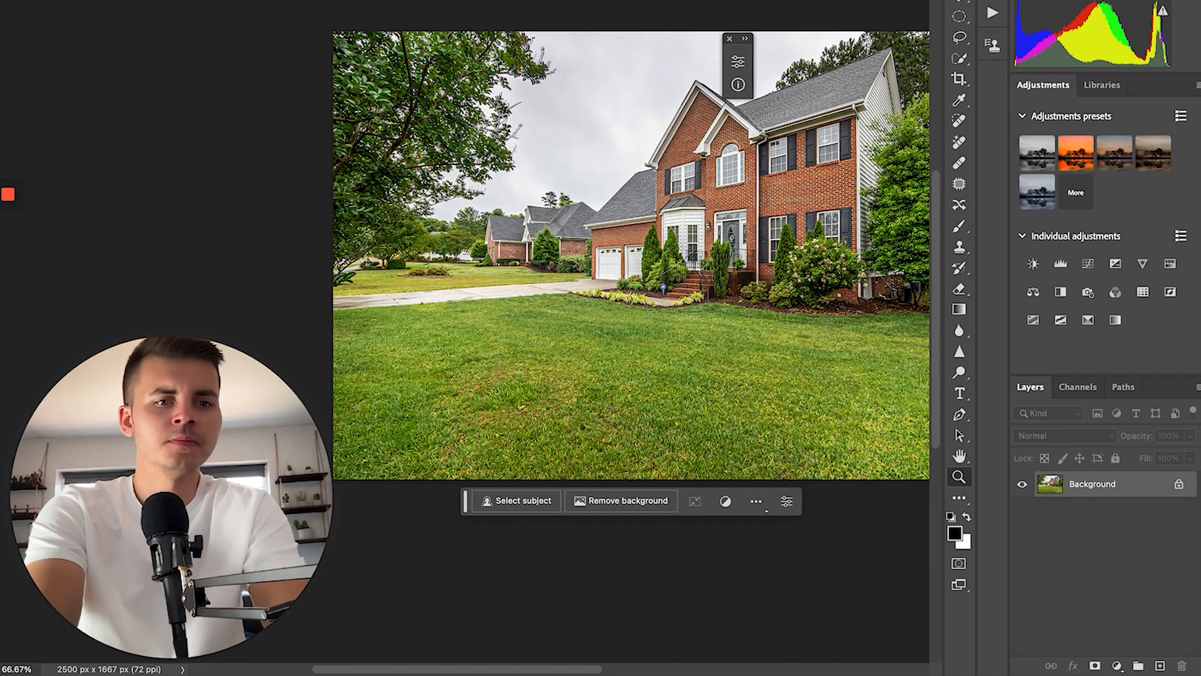
{"action": "left_click", "coordinate": [1179, 486]}
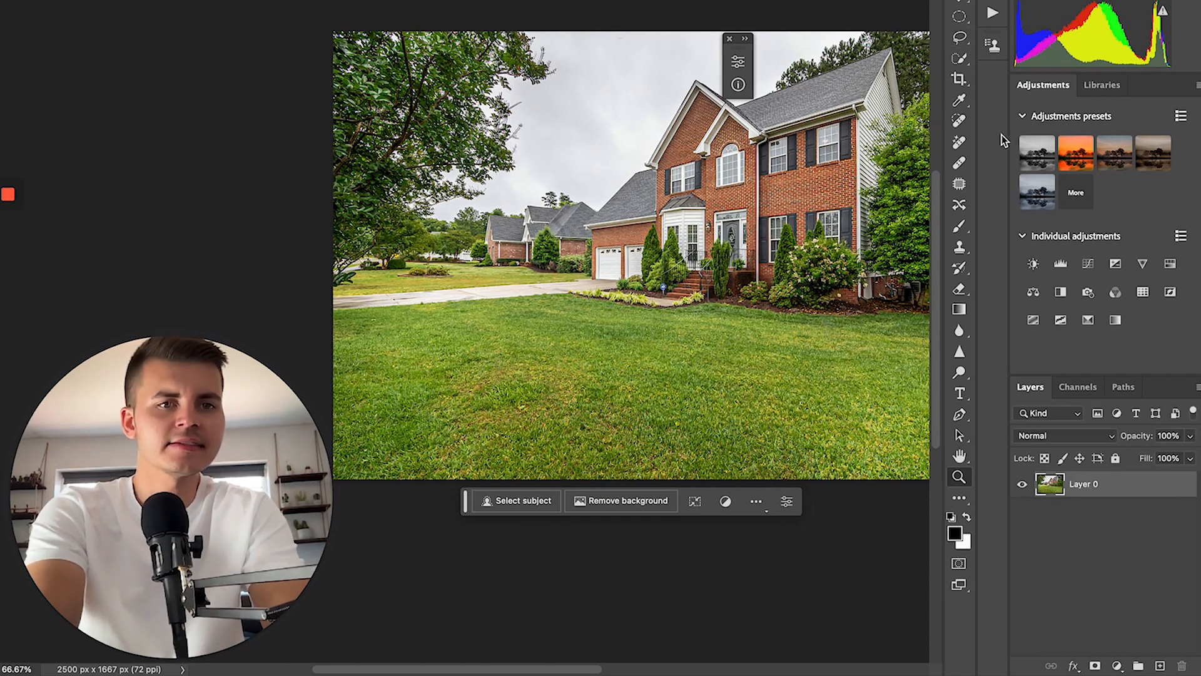
{"action": "left_click", "coordinate": [962, 37]}
{"action": "left_click", "coordinate": [1020, 35]}
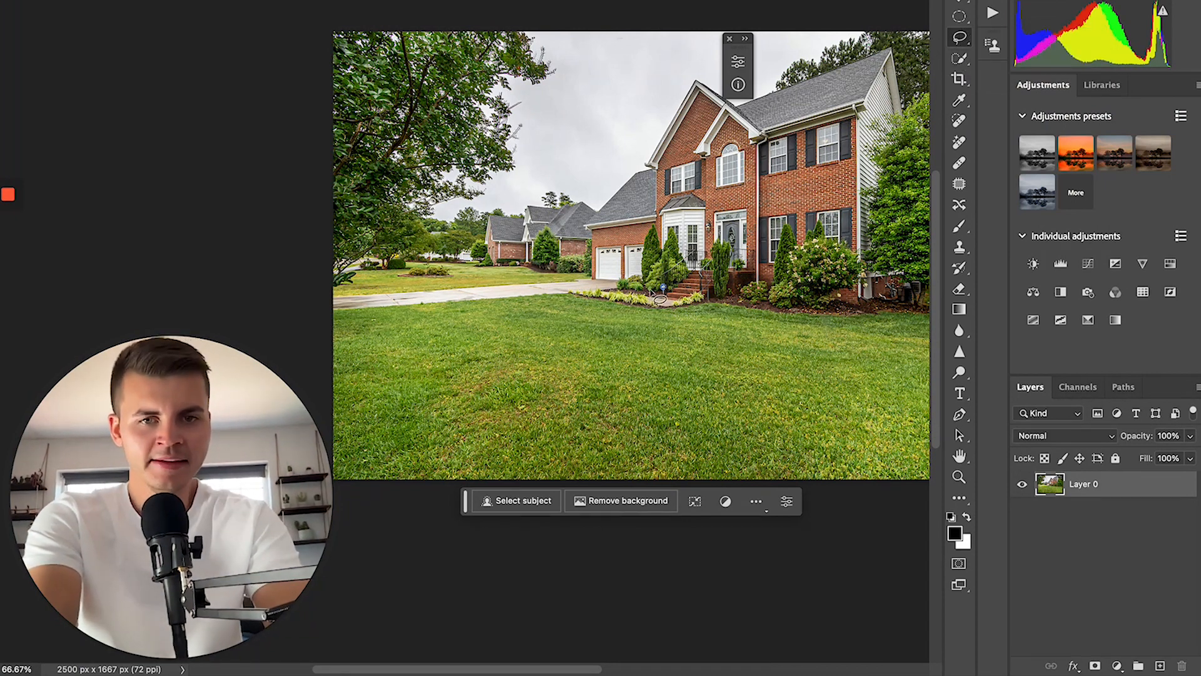
{"action": "mouse_move", "coordinate": [666, 299]}
{"action": "left_mouse_down"}
{"action": "mouse_move", "coordinate": [439, 376]}
{"action": "mouse_move", "coordinate": [327, 413]}
{"action": "left_mouse_up"}
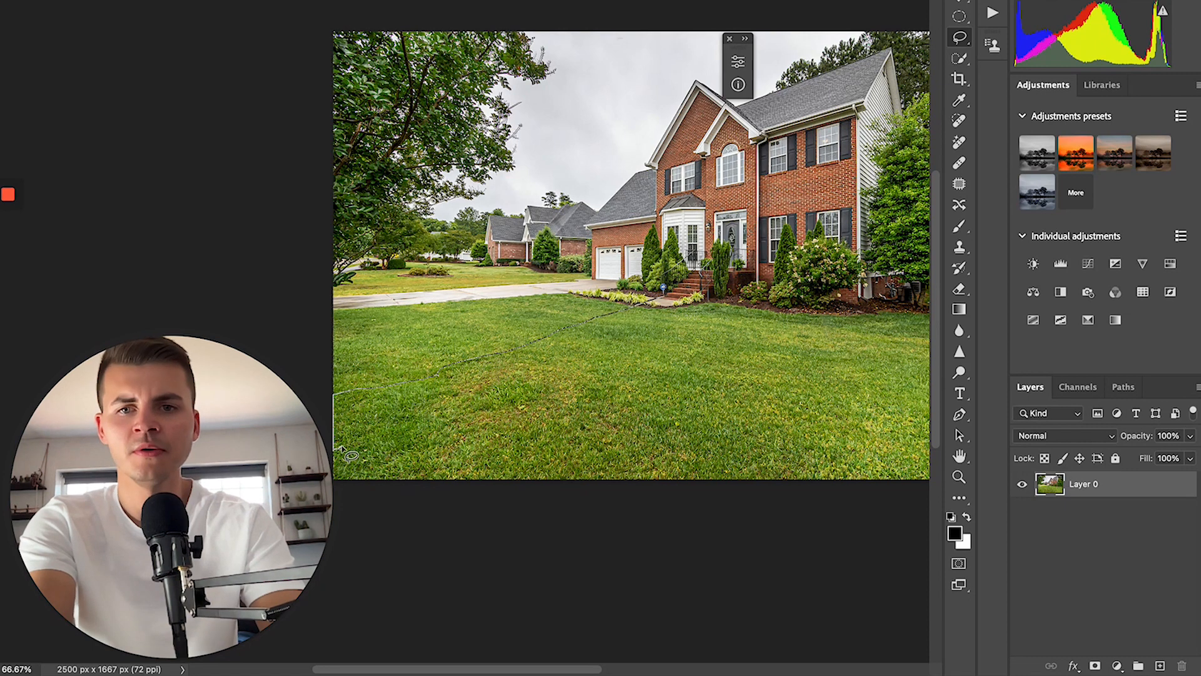
{"action": "mouse_move", "coordinate": [361, 442]}
{"action": "left_mouse_down"}
{"action": "mouse_move", "coordinate": [541, 385]}
{"action": "mouse_move", "coordinate": [664, 320]}
{"action": "left_mouse_up"}
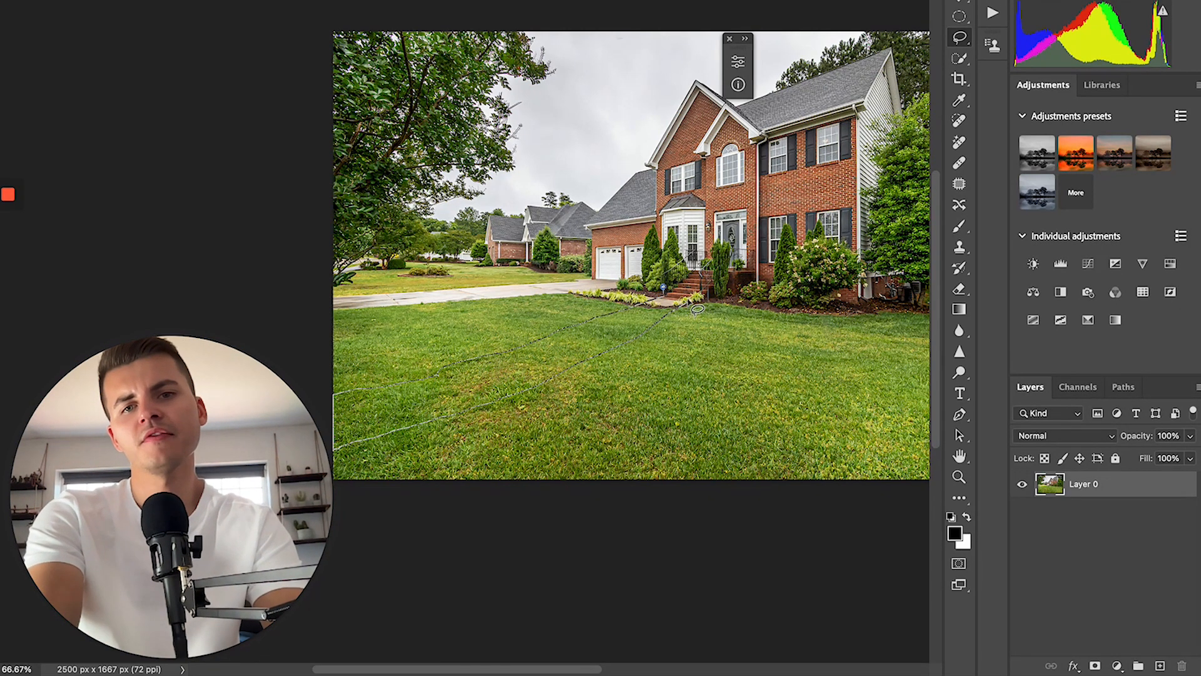
{"action": "left_click_drag", "start_coordinate": [681, 302], "coordinate": [679, 306]}
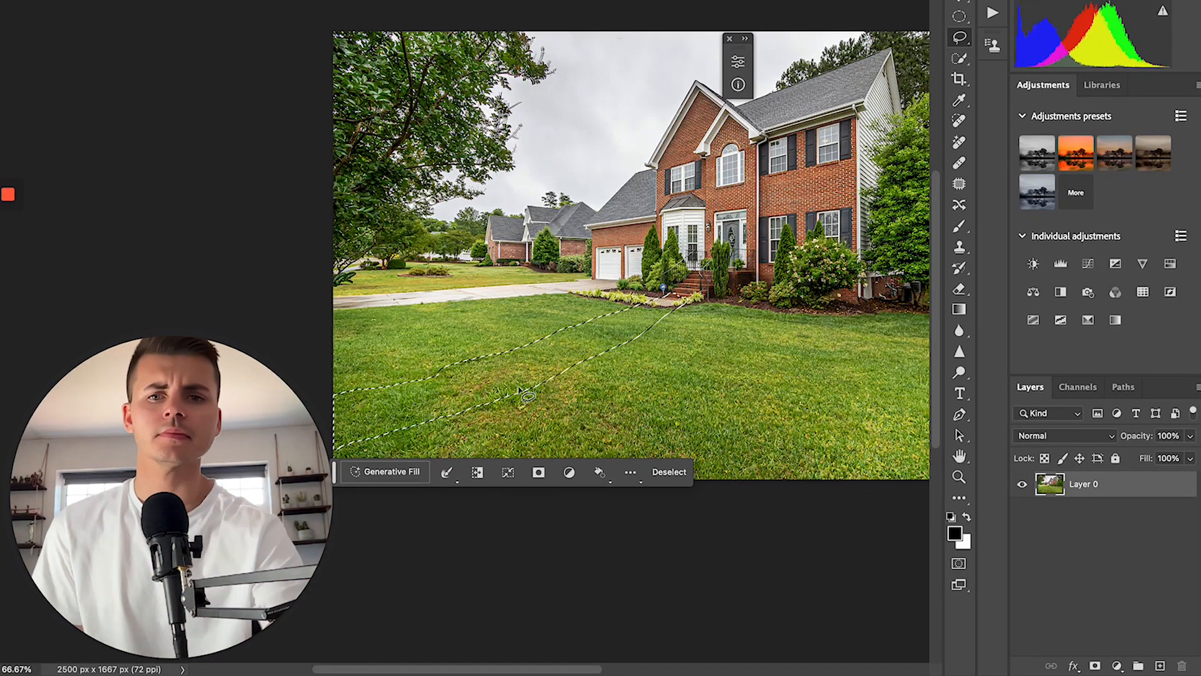
Step: Run Generative Fill on the path-shaped lawn selection with the prompt "Cobblestone Path"
{"action": "left_click", "coordinate": [411, 473]}
{"action": "type", "text": "c"}
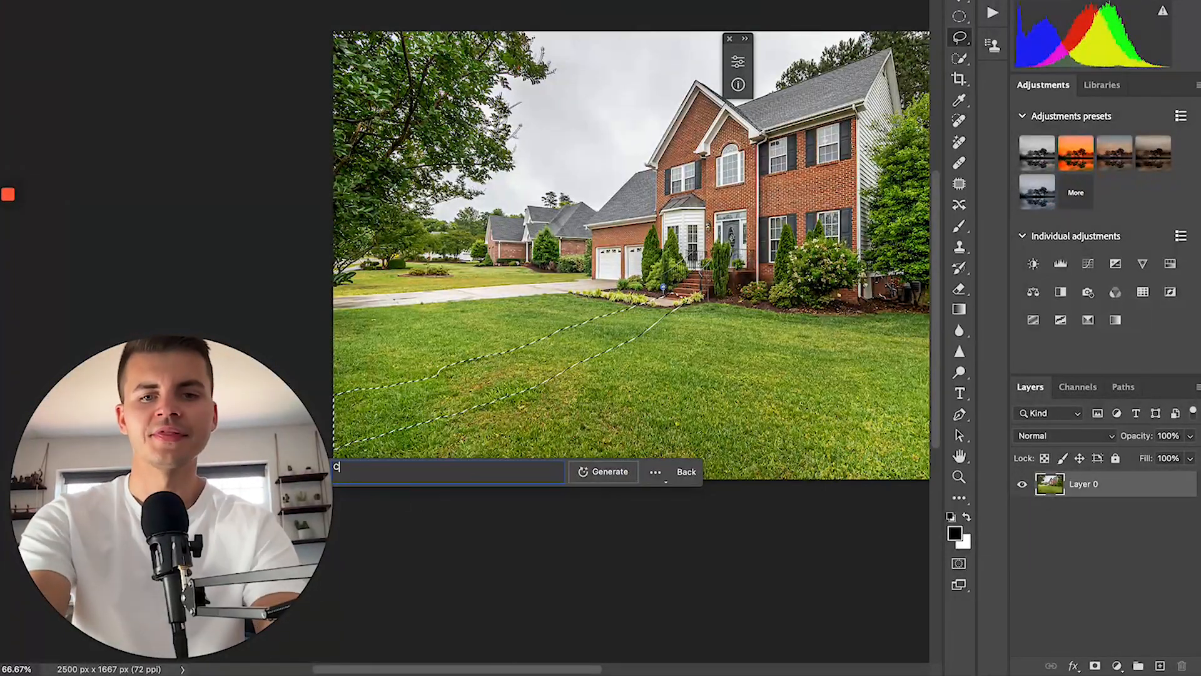
{"action": "type", "text": "obblestone Path"}
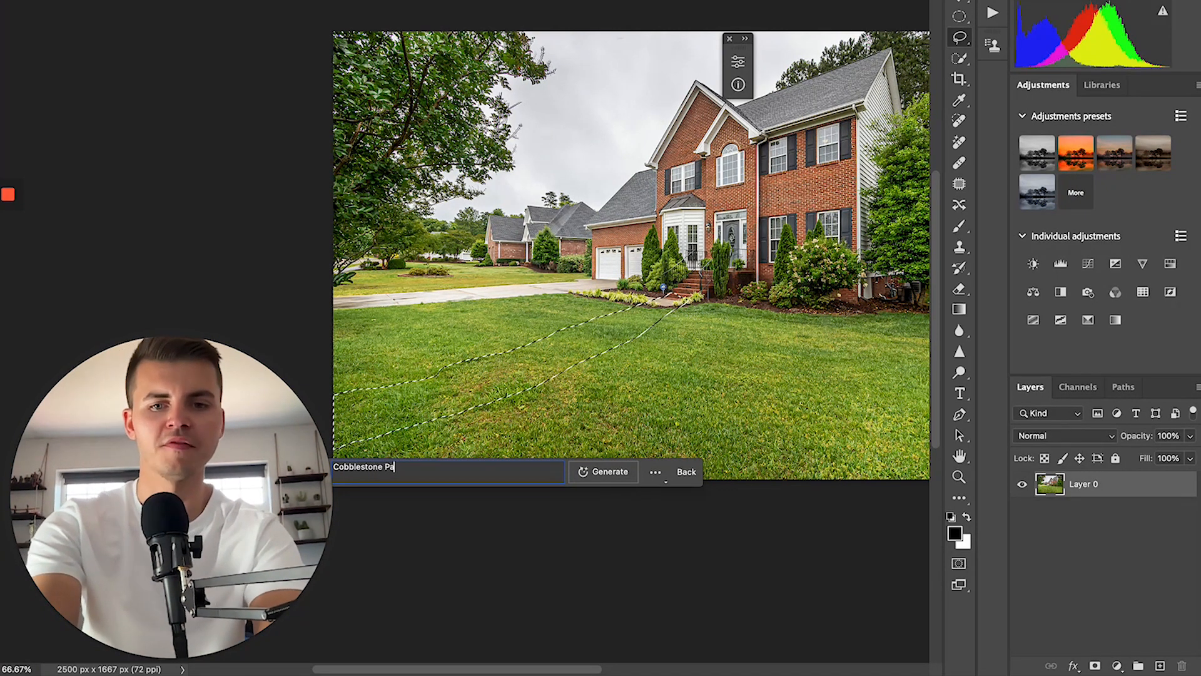
{"action": "left_click", "coordinate": [589, 478]}
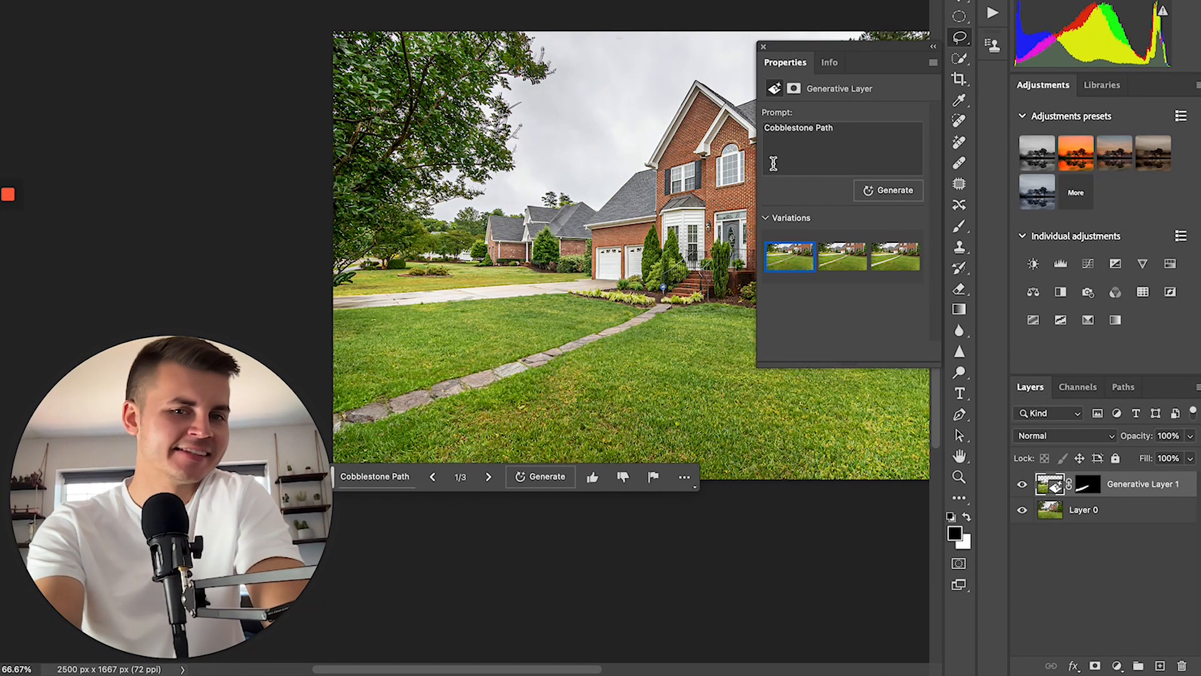
Step: Compare the three generated cobblestone path variations and return to the first one
{"action": "left_click", "coordinate": [850, 262]}
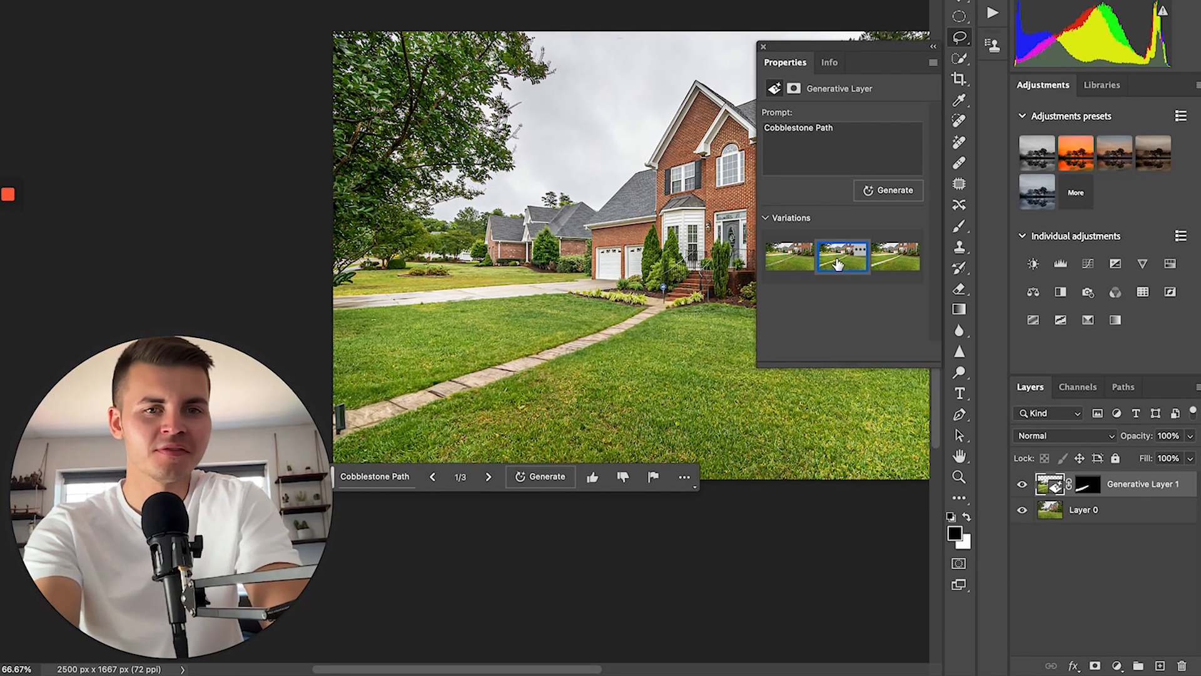
{"action": "left_click", "coordinate": [895, 256]}
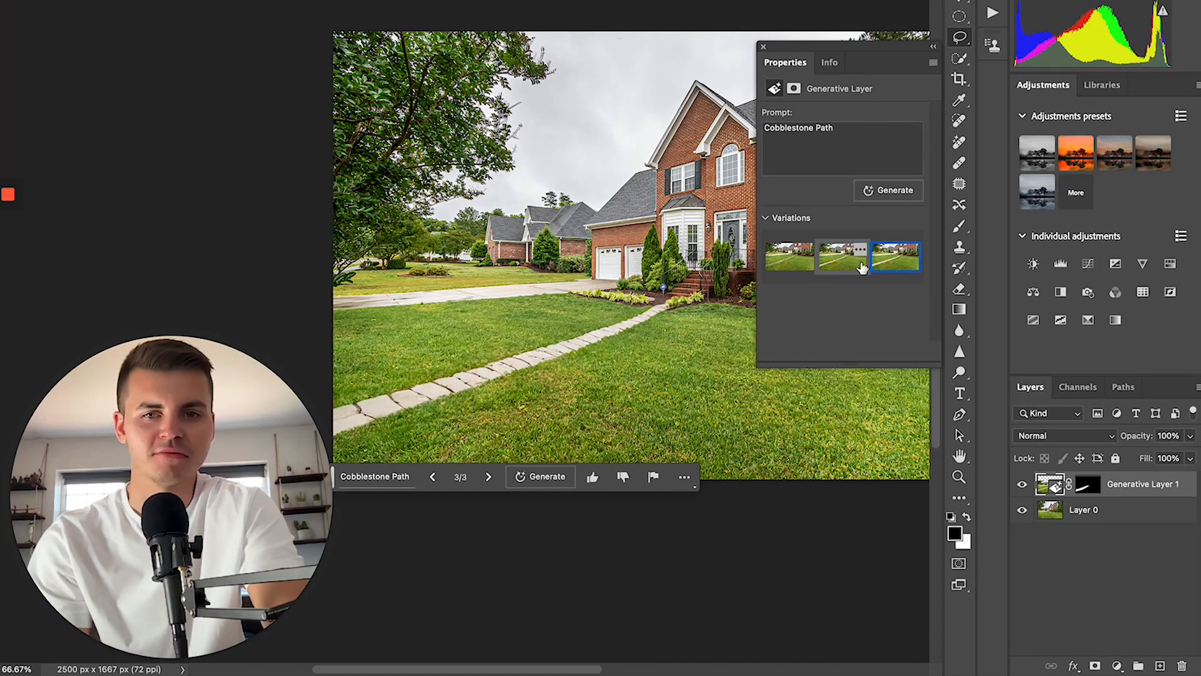
{"action": "left_click", "coordinate": [848, 263]}
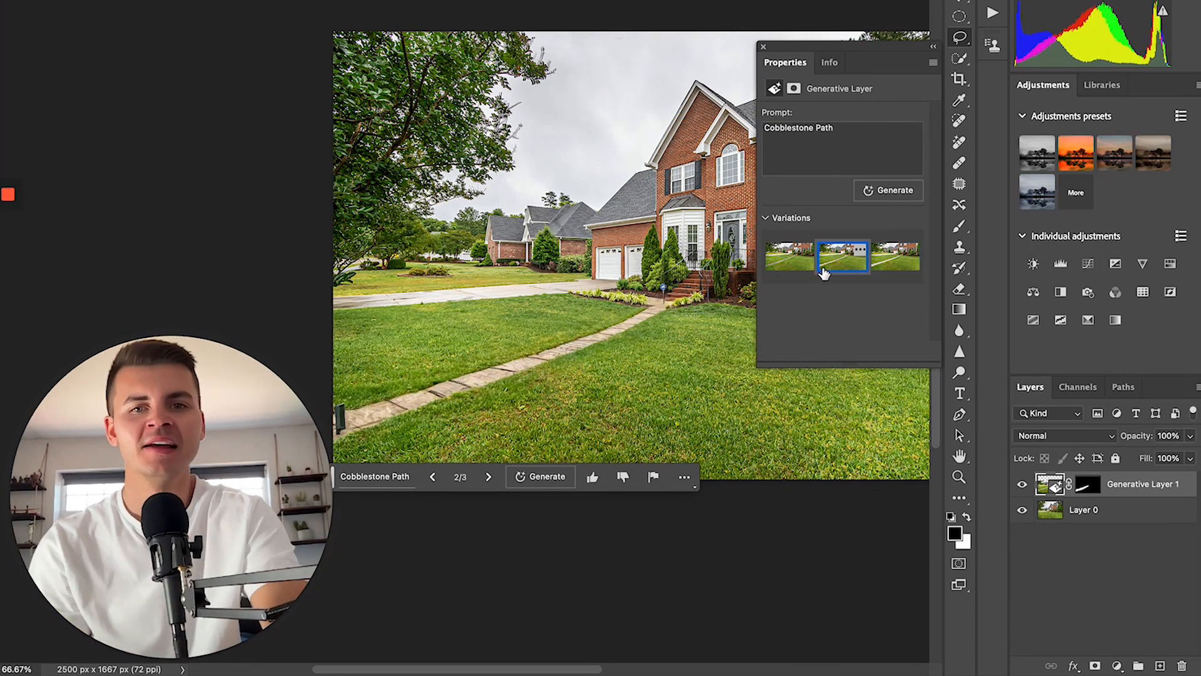
{"action": "left_click", "coordinate": [901, 268]}
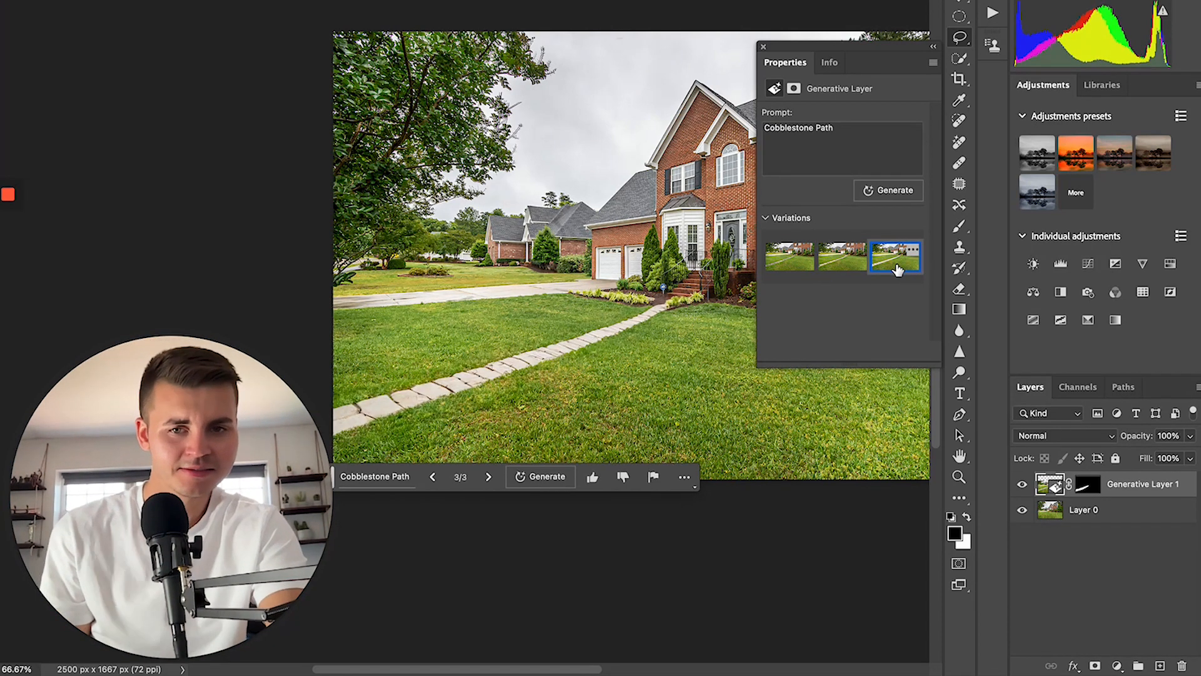
{"action": "left_click", "coordinate": [849, 266]}
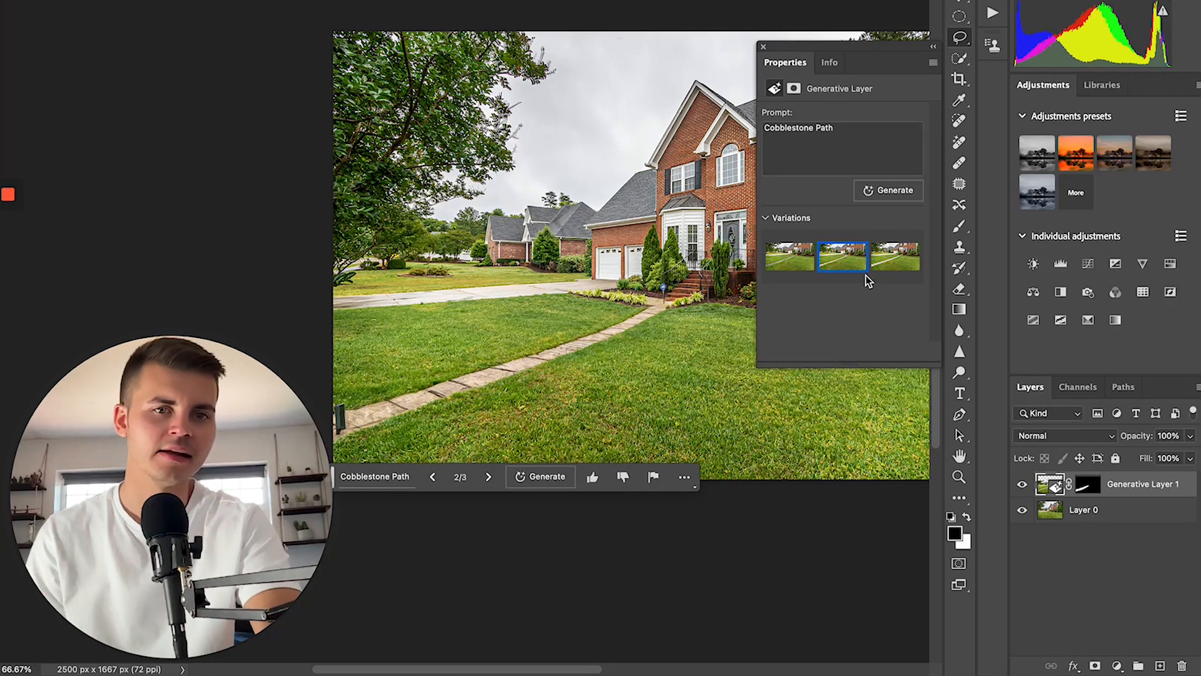
{"action": "left_click", "coordinate": [803, 263]}
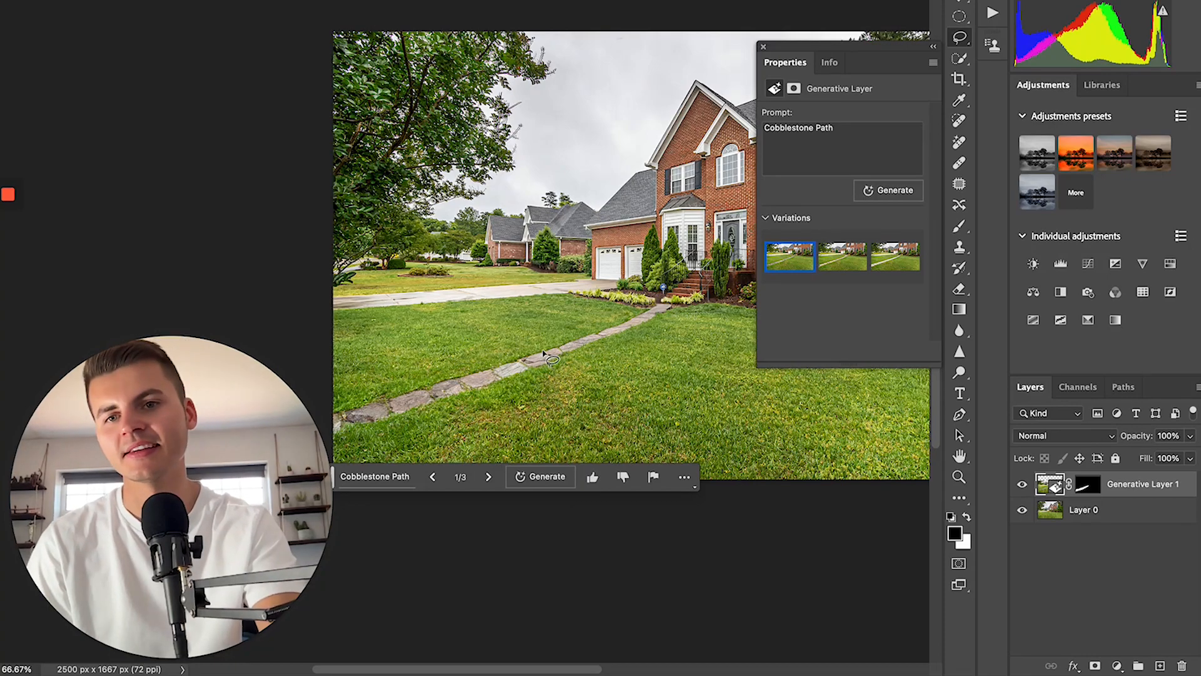
Step: Examine the generated stone path up close at 300% zoom, following it across the lawn to the front steps
{"action": "key", "text": "ctrl+space"}
{"action": "left_click_drag", "start_coordinate": [596, 364], "coordinate": [776, 365]}
{"action": "scroll", "coordinate": [776, 365], "scroll_direction": "left", "scroll_amount": 10}
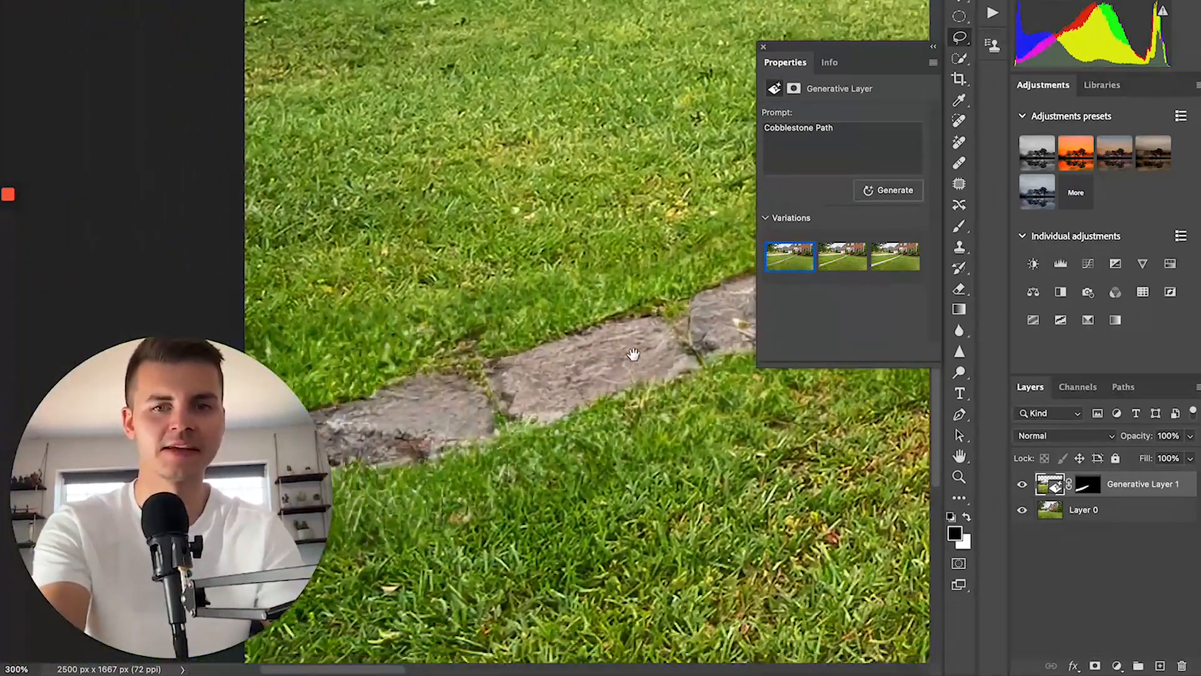
{"action": "scroll", "coordinate": [651, 386], "scroll_direction": "right", "scroll_amount": 10}
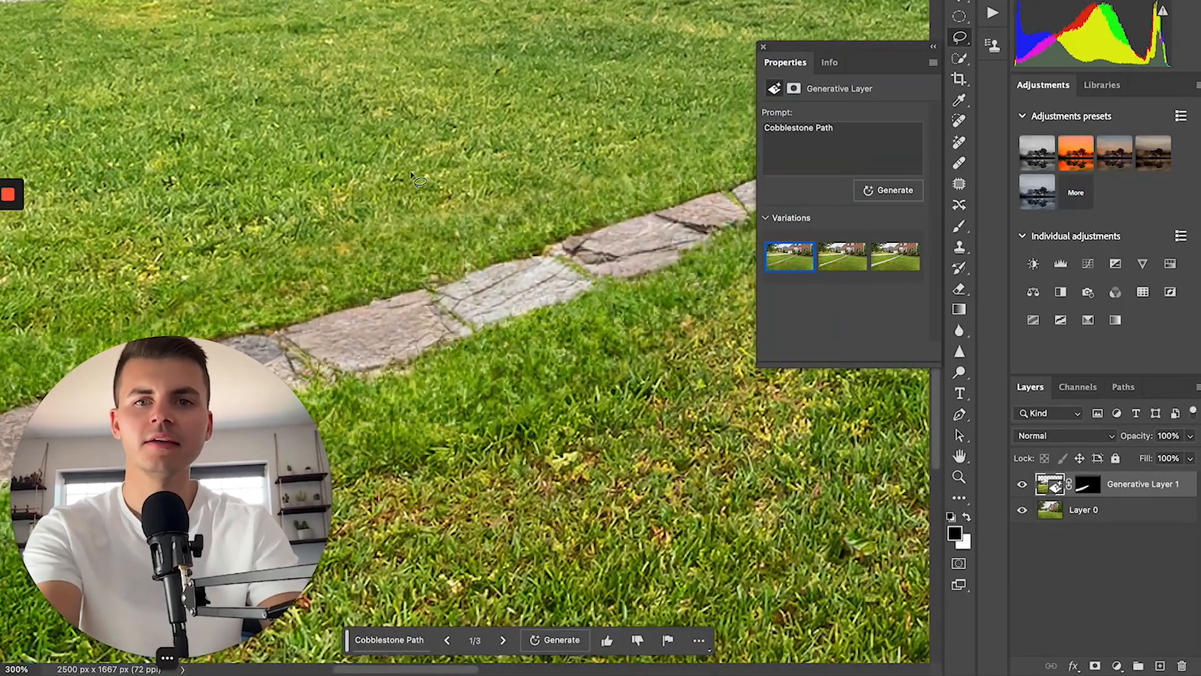
{"action": "scroll", "coordinate": [451, 222], "scroll_direction": "right", "scroll_amount": 4}
{"action": "scroll", "coordinate": [471, 111], "scroll_direction": "right", "scroll_amount": 10}
{"action": "scroll", "coordinate": [471, 111], "scroll_direction": "up", "scroll_amount": 3}
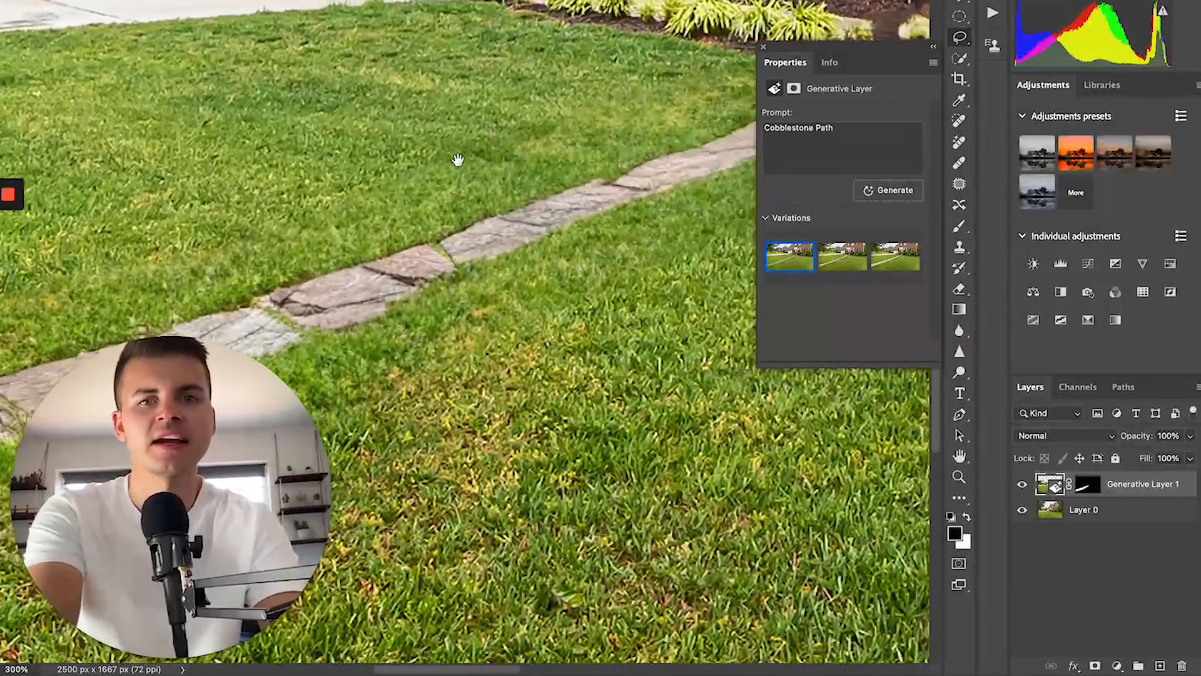
{"action": "scroll", "coordinate": [436, 140], "scroll_direction": "right", "scroll_amount": 2}
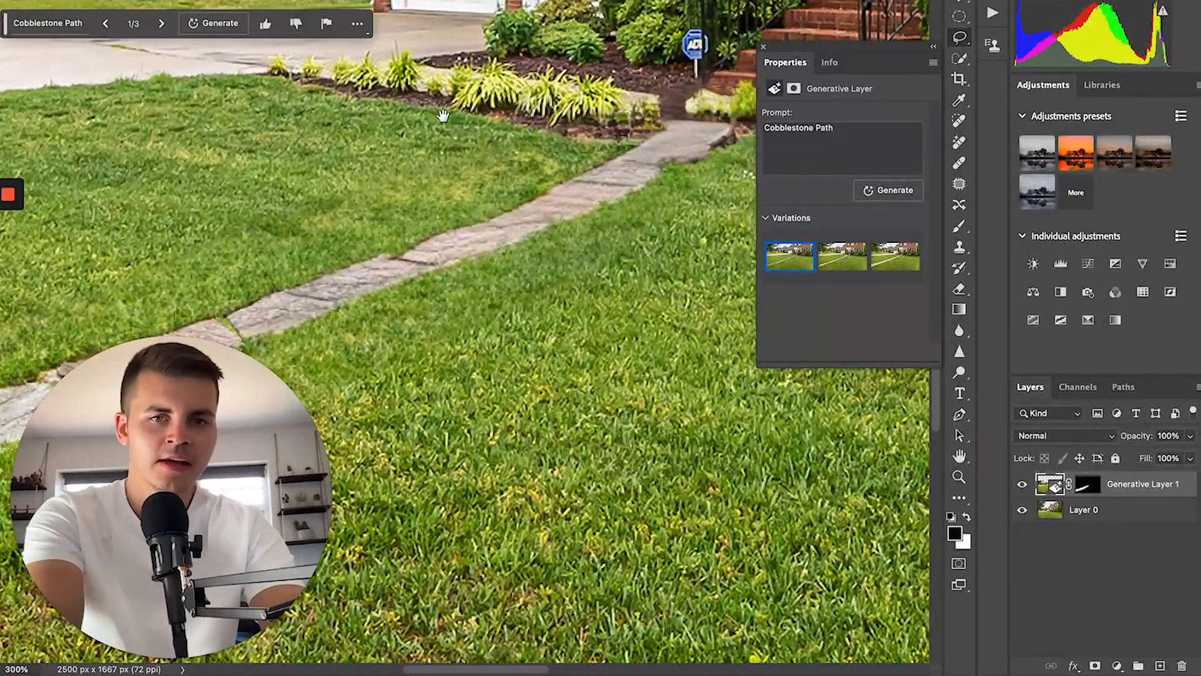
Step: Inspect the rest of the generated stone path, view it within the whole house photo, and collapse the Properties panel
{"action": "scroll", "coordinate": [475, 176], "scroll_direction": "up", "scroll_amount": 4}
{"action": "scroll", "coordinate": [508, 215], "scroll_direction": "right", "scroll_amount": 2}
{"action": "scroll", "coordinate": [538, 188], "scroll_direction": "down", "scroll_amount": 5}
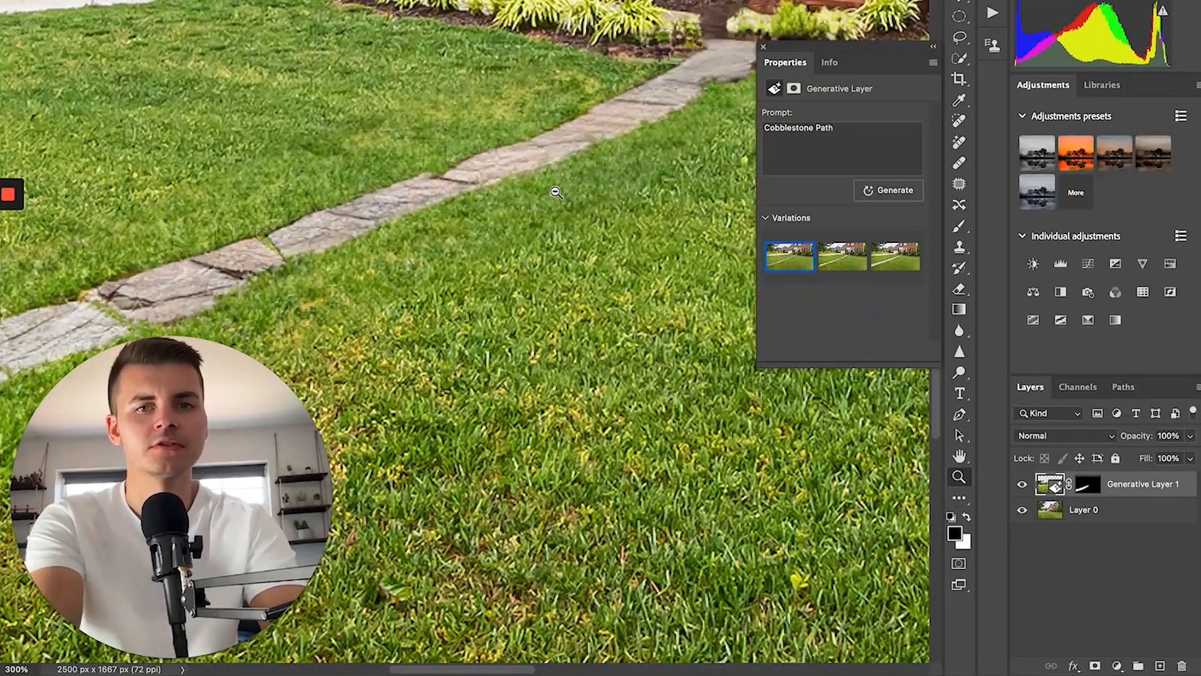
{"action": "scroll", "coordinate": [588, 186], "scroll_direction": "down", "scroll_amount": 3}
{"action": "scroll", "coordinate": [588, 200], "scroll_direction": "up", "scroll_amount": 3}
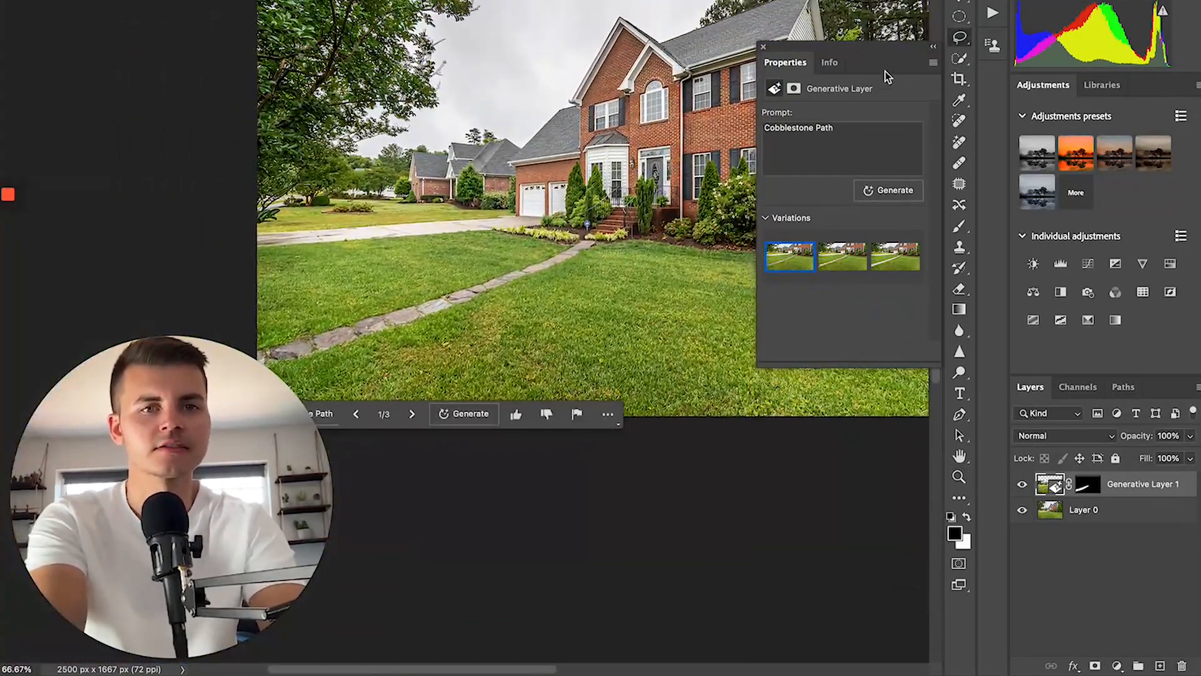
{"action": "left_click", "coordinate": [933, 46]}
{"action": "left_click_drag", "start_coordinate": [505, 150], "coordinate": [515, 217]}
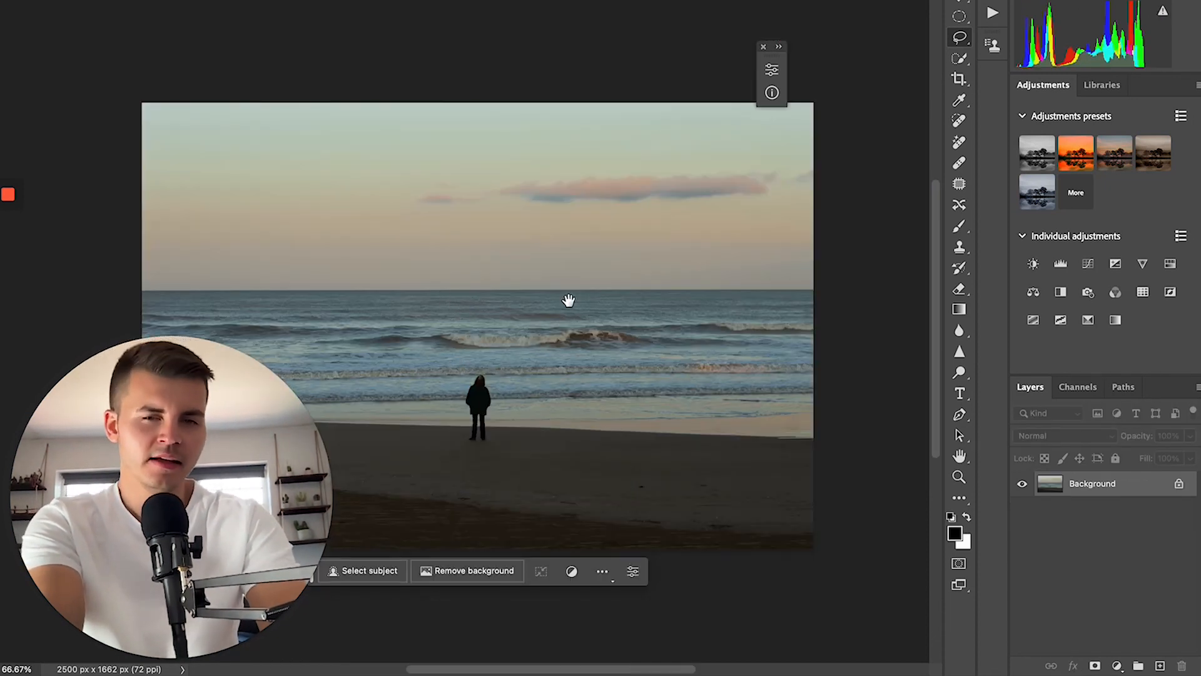
Step: Choose the Elliptical Marquee tool for the beach photo and unlock its background layer
{"action": "left_click_drag", "start_coordinate": [623, 260], "coordinate": [691, 184]}
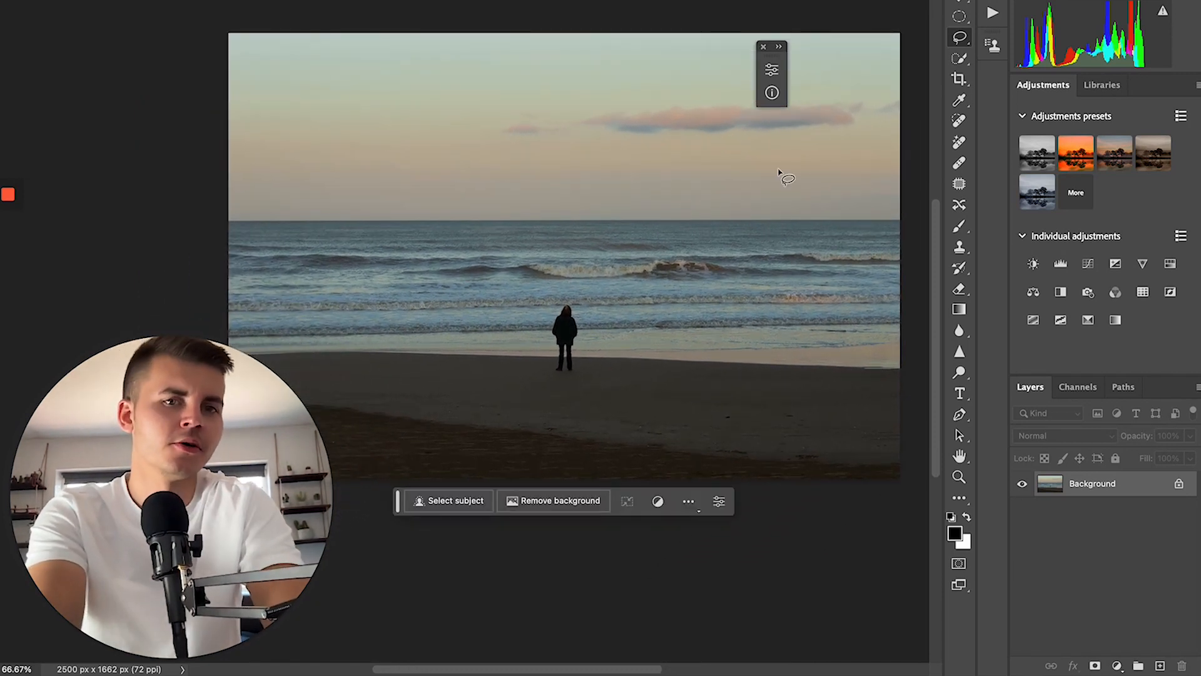
{"action": "left_click", "coordinate": [959, 18]}
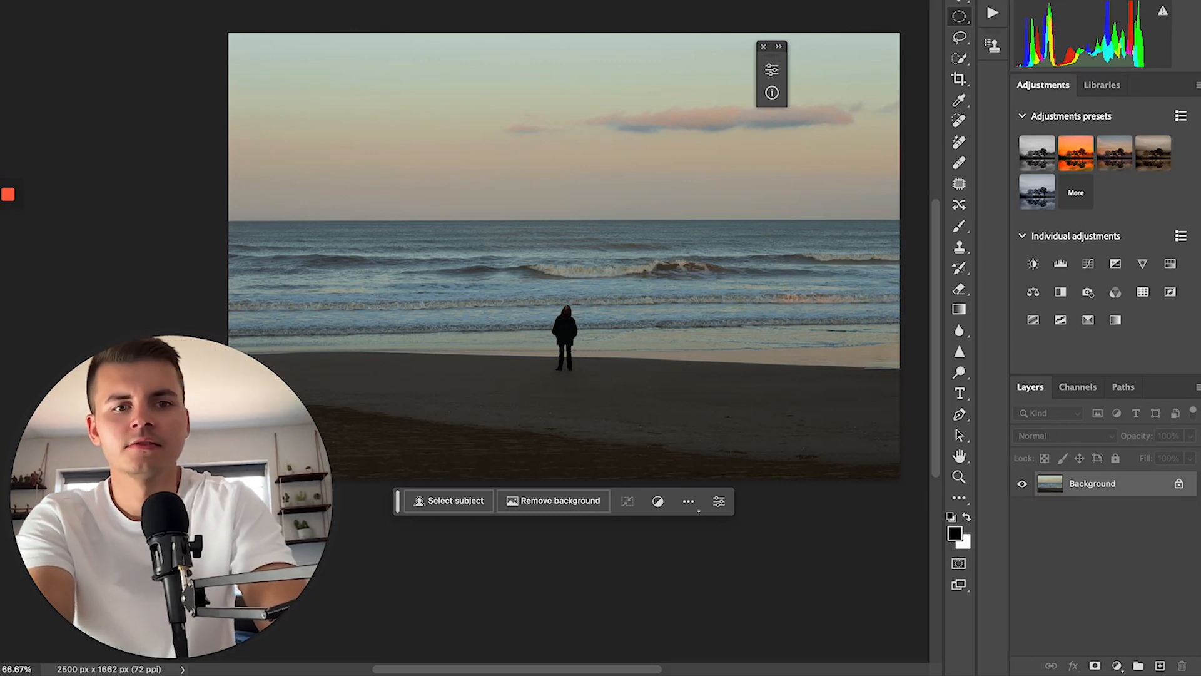
{"action": "left_click", "coordinate": [1180, 485]}
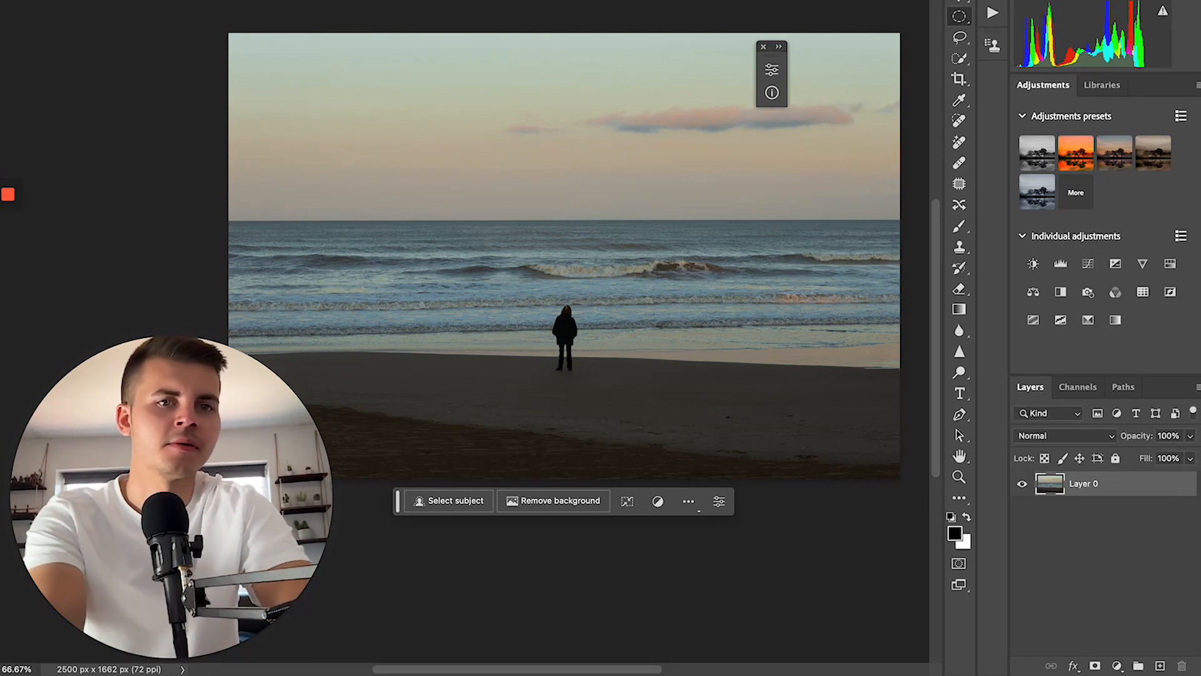
{"action": "left_click", "coordinate": [780, 48]}
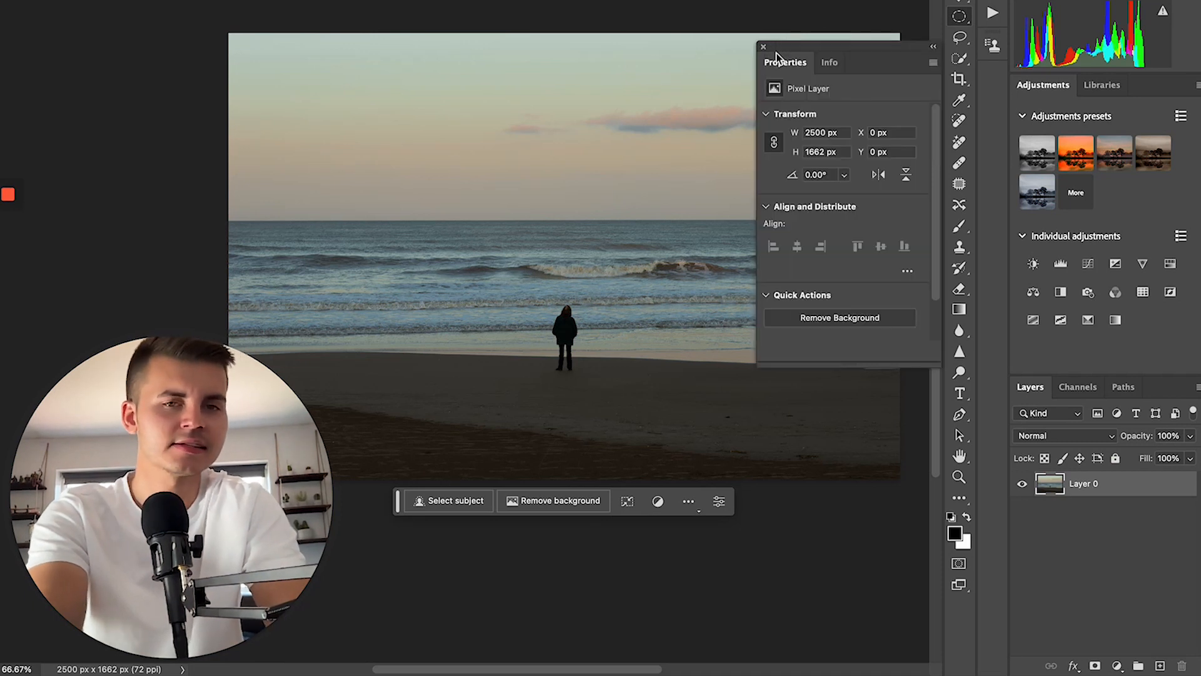
{"action": "left_click", "coordinate": [931, 49]}
Step: Move the expanded Properties panel aside and draw a circular selection about 600 by 594 px in the sky above the person
{"action": "right_click", "coordinate": [959, 16]}
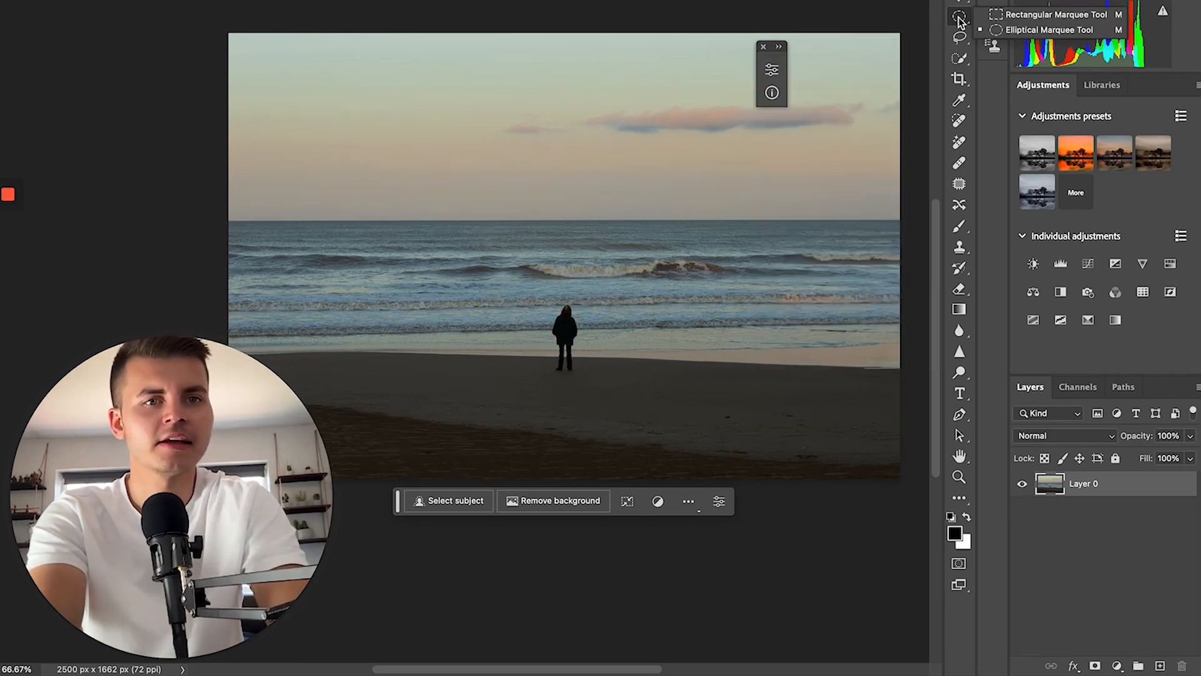
{"action": "left_click", "coordinate": [780, 49]}
{"action": "left_click_drag", "start_coordinate": [832, 55], "coordinate": [945, 39]}
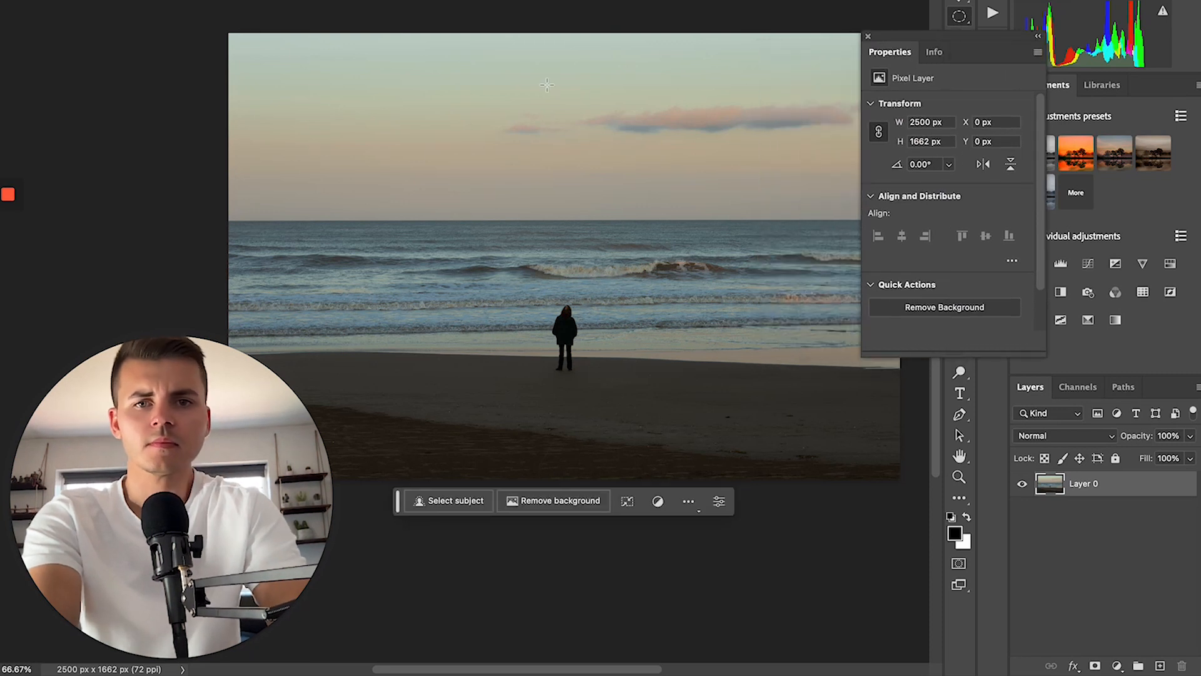
{"action": "left_click_drag", "start_coordinate": [514, 48], "coordinate": [654, 207]}
Step: Run Generative Fill on the circular sky selection with the prompt "Spaceship"
{"action": "left_click", "coordinate": [470, 232]}
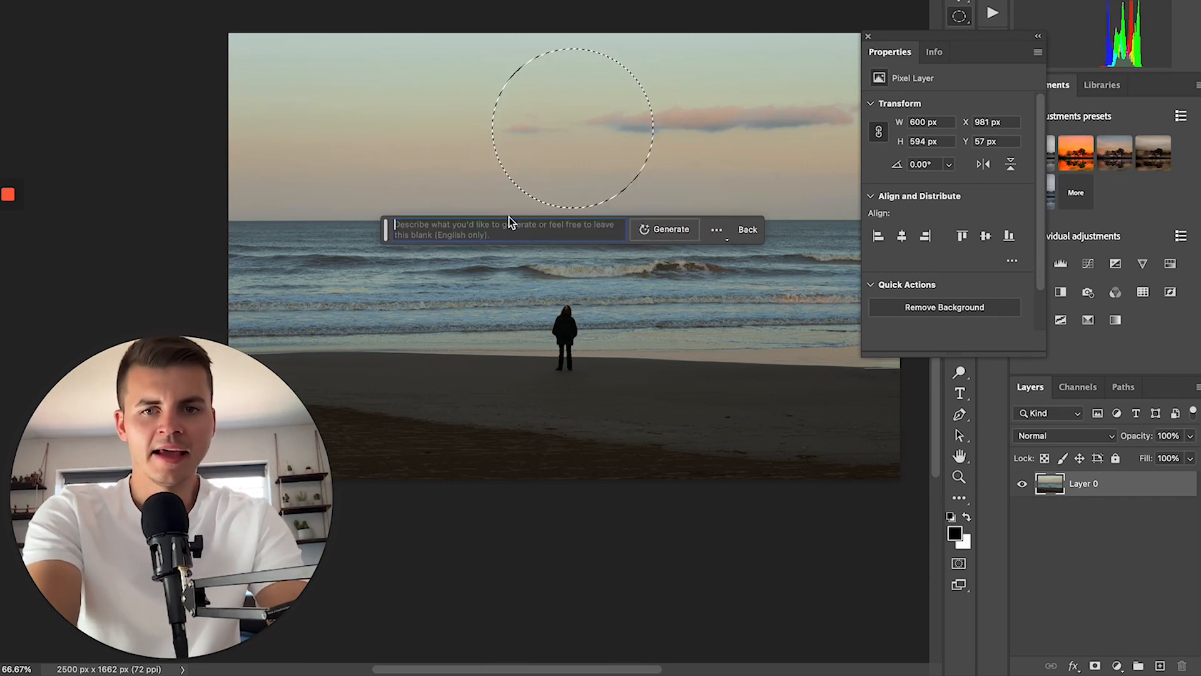
{"action": "type", "text": "Al"}
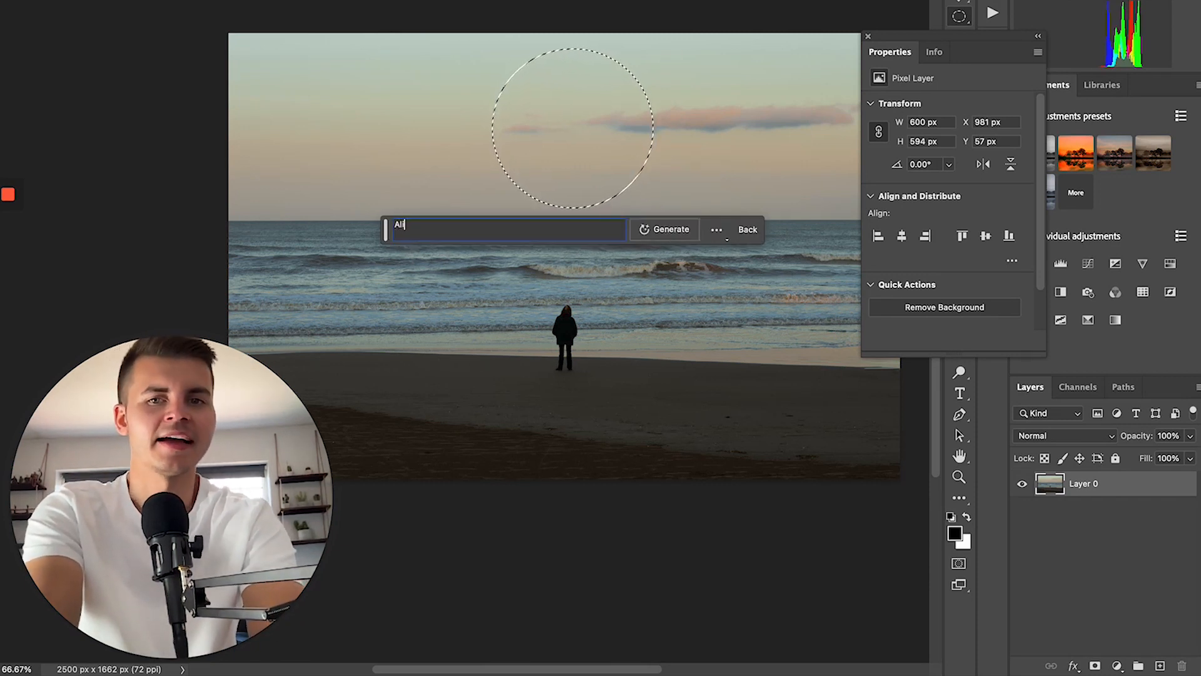
{"action": "key", "text": "BackSpace"}
{"action": "type", "text": "Spaceship"}
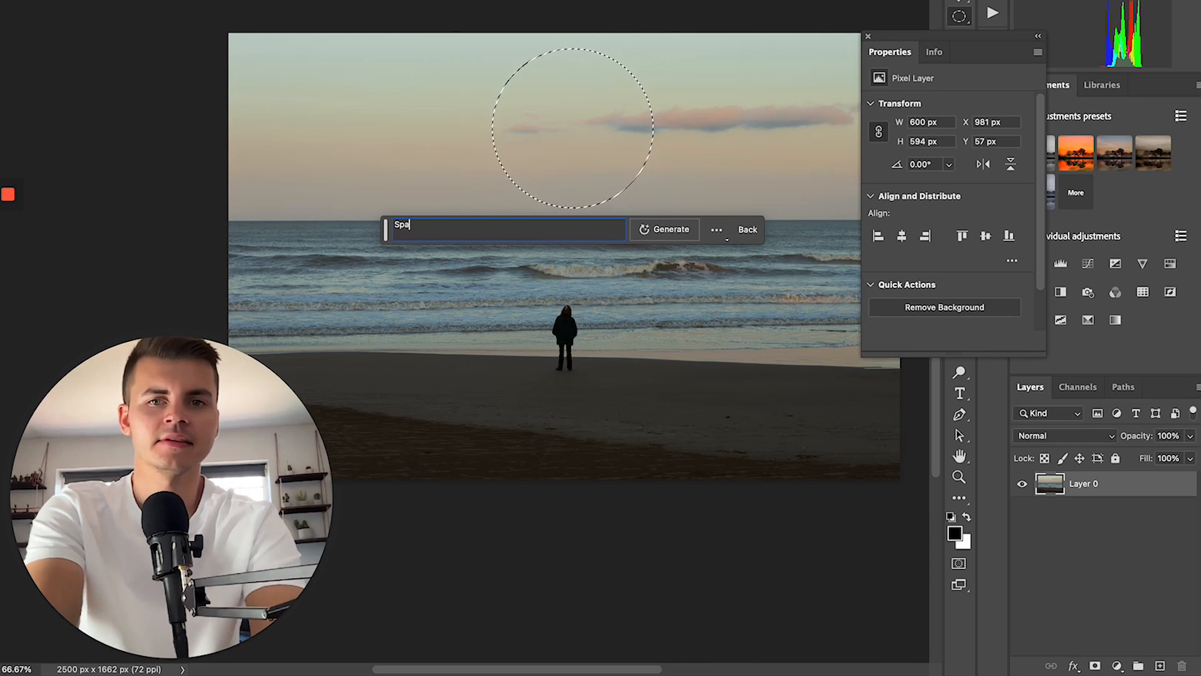
{"action": "left_click", "coordinate": [681, 229]}
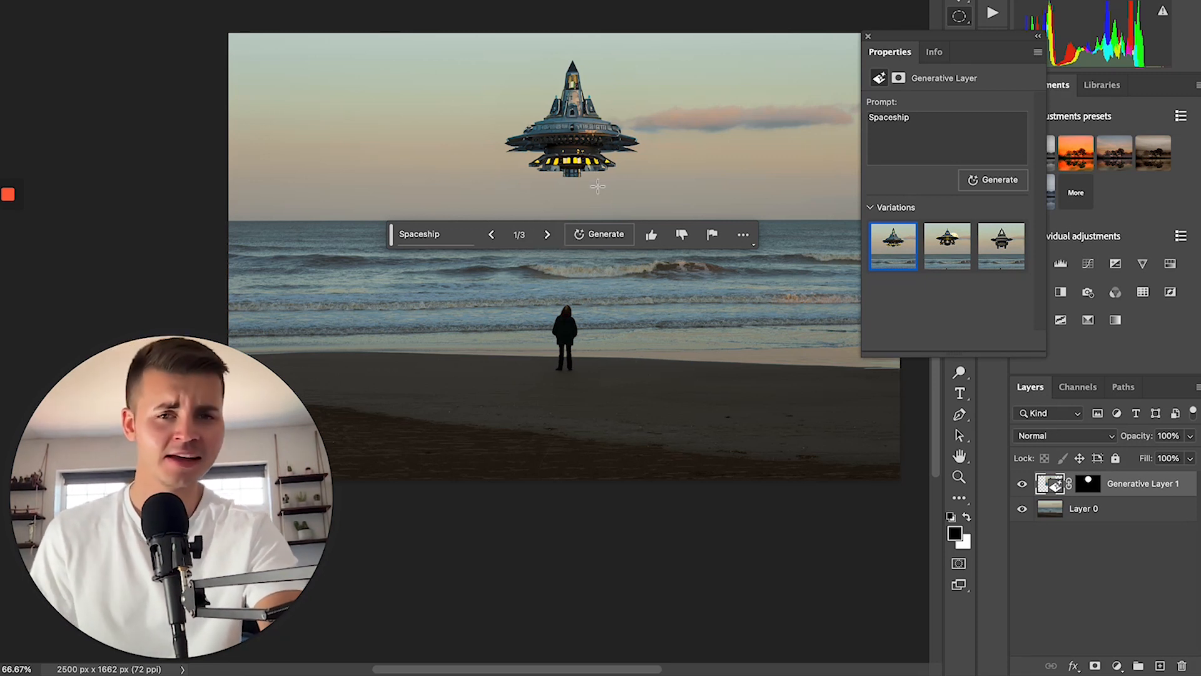
Step: Compare the three generated spaceship variations and return to the first one
{"action": "left_click", "coordinate": [547, 234]}
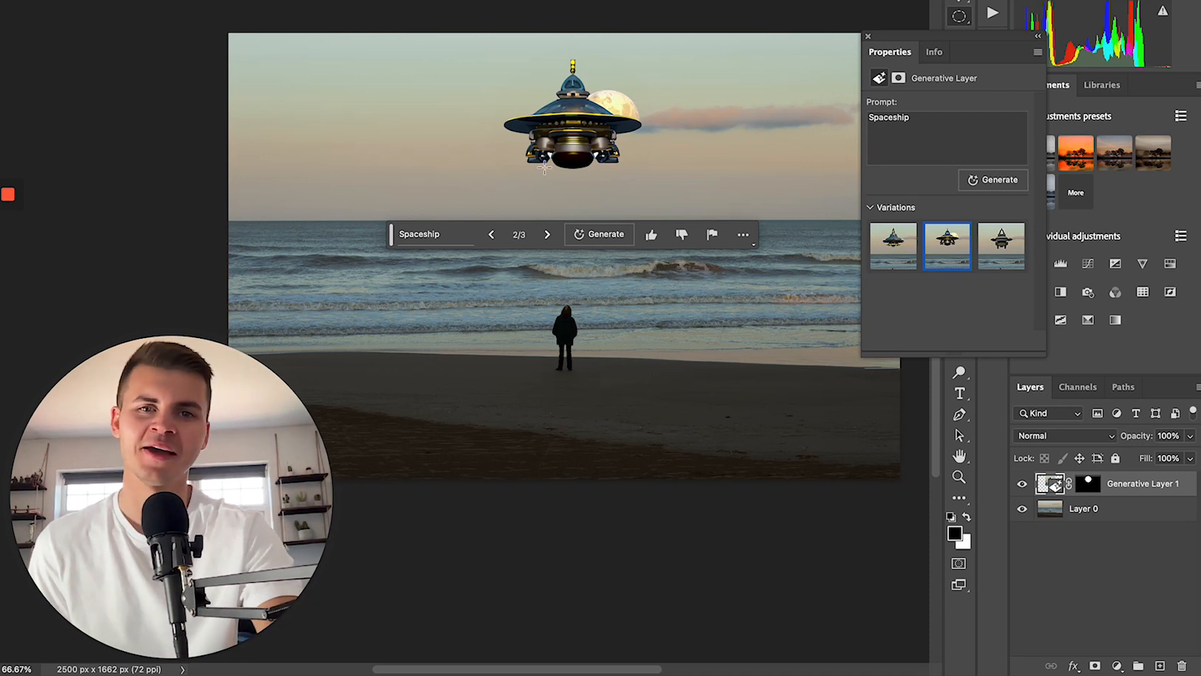
{"action": "left_click", "coordinate": [547, 235]}
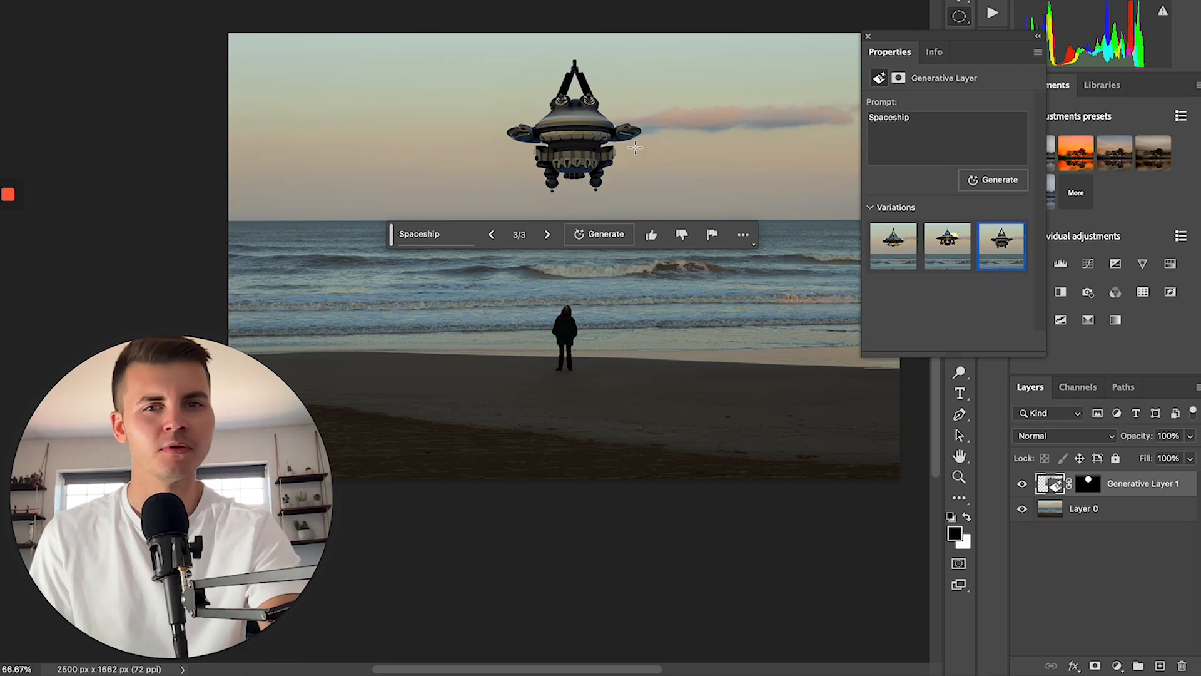
{"action": "left_click", "coordinate": [491, 235]}
{"action": "left_click", "coordinate": [492, 235]}
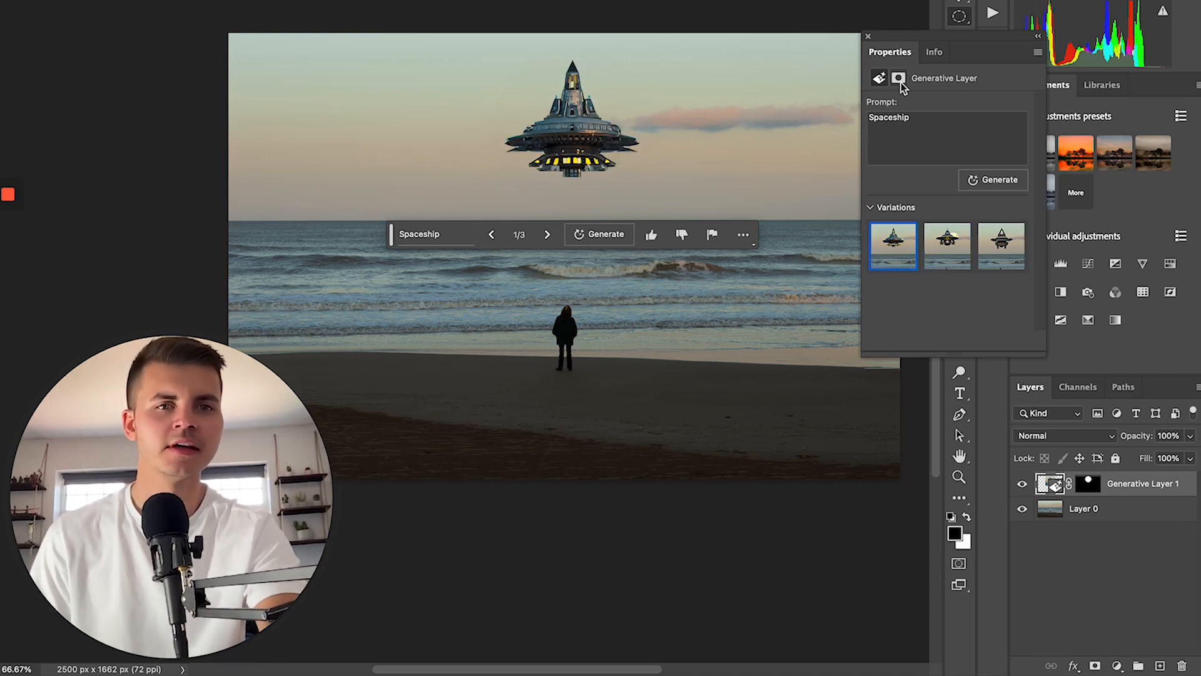
Step: Close the Properties panel, examine the spaceship at 200% zoom, and toggle its generative layer off and on to compare with the original sky
{"action": "left_click", "coordinate": [868, 36]}
{"action": "key", "text": "z"}
{"action": "left_click_drag", "start_coordinate": [631, 124], "coordinate": [713, 266]}
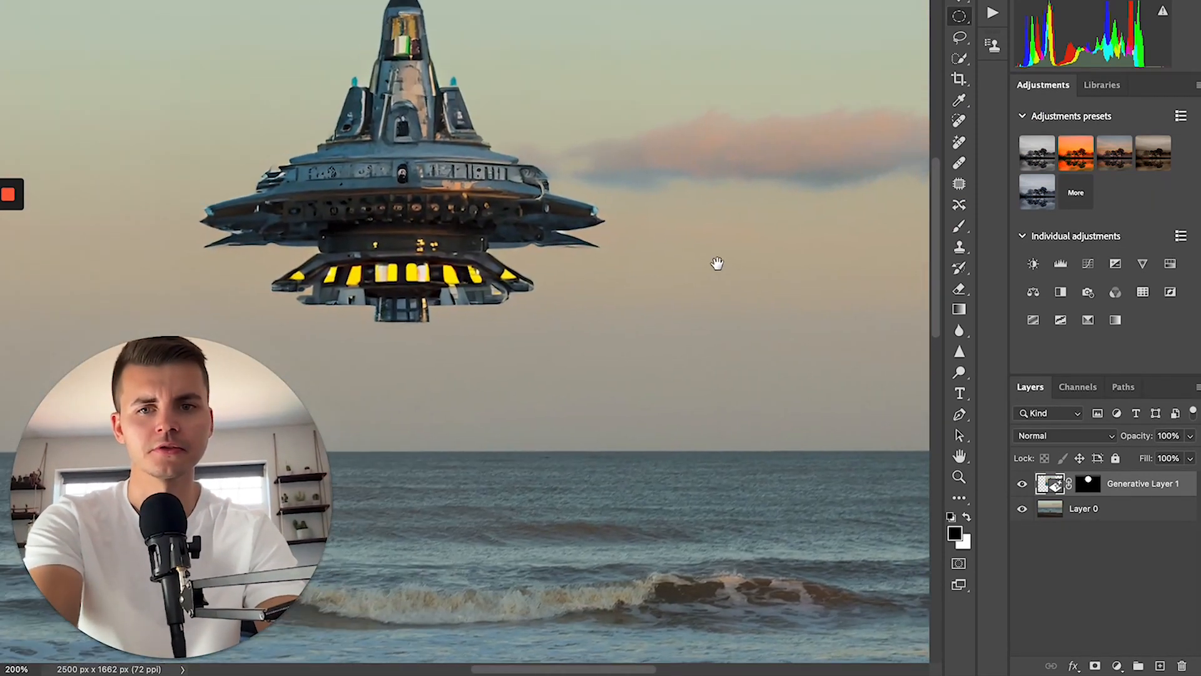
{"action": "mouse_move", "coordinate": [558, 281]}
{"action": "left_mouse_down"}
{"action": "mouse_move", "coordinate": [670, 282]}
{"action": "mouse_move", "coordinate": [572, 282]}
{"action": "left_mouse_up"}
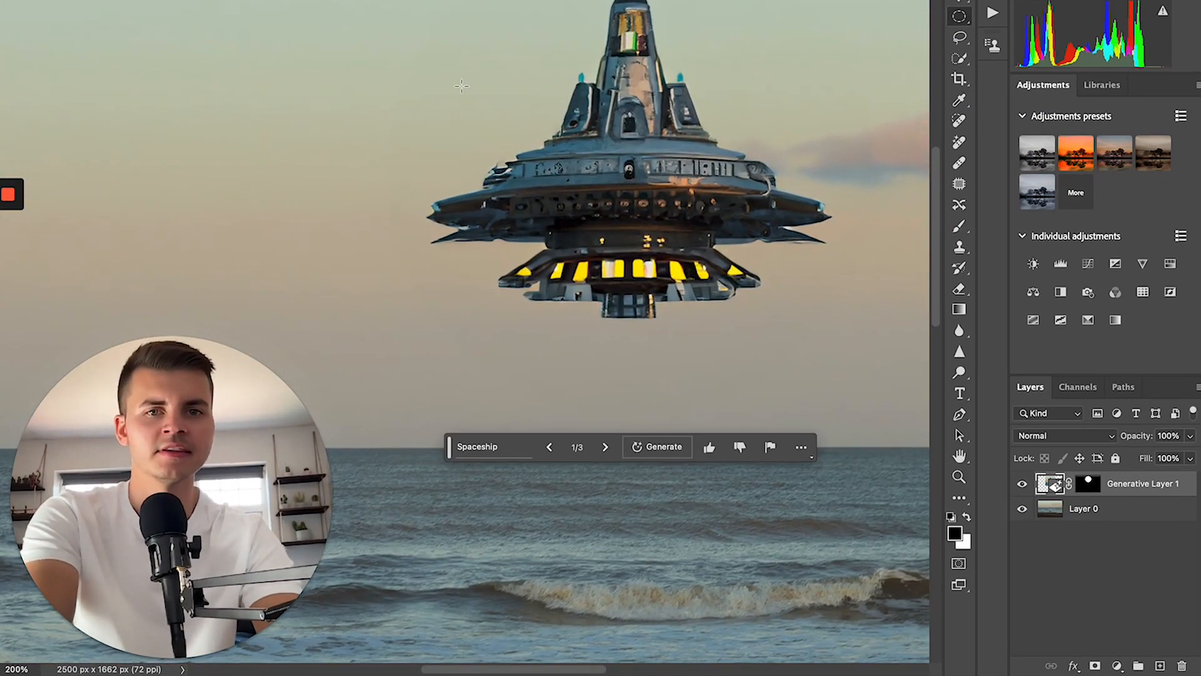
{"action": "left_click", "coordinate": [1023, 484]}
{"action": "left_click", "coordinate": [1022, 483]}
{"action": "left_click", "coordinate": [1022, 484]}
{"action": "left_click", "coordinate": [1022, 484]}
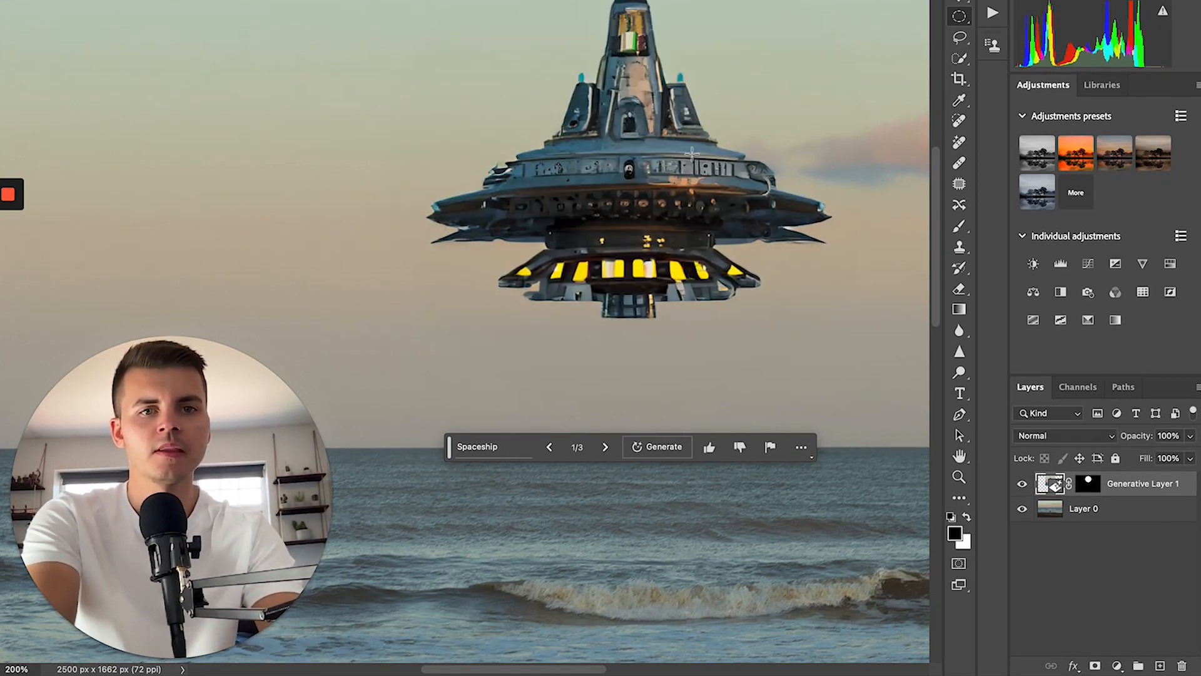
Step: Examine the spaceship against the person standing on the beach, both up close and in the whole photo
{"action": "scroll", "coordinate": [641, 158], "scroll_direction": "down", "scroll_amount": 5}
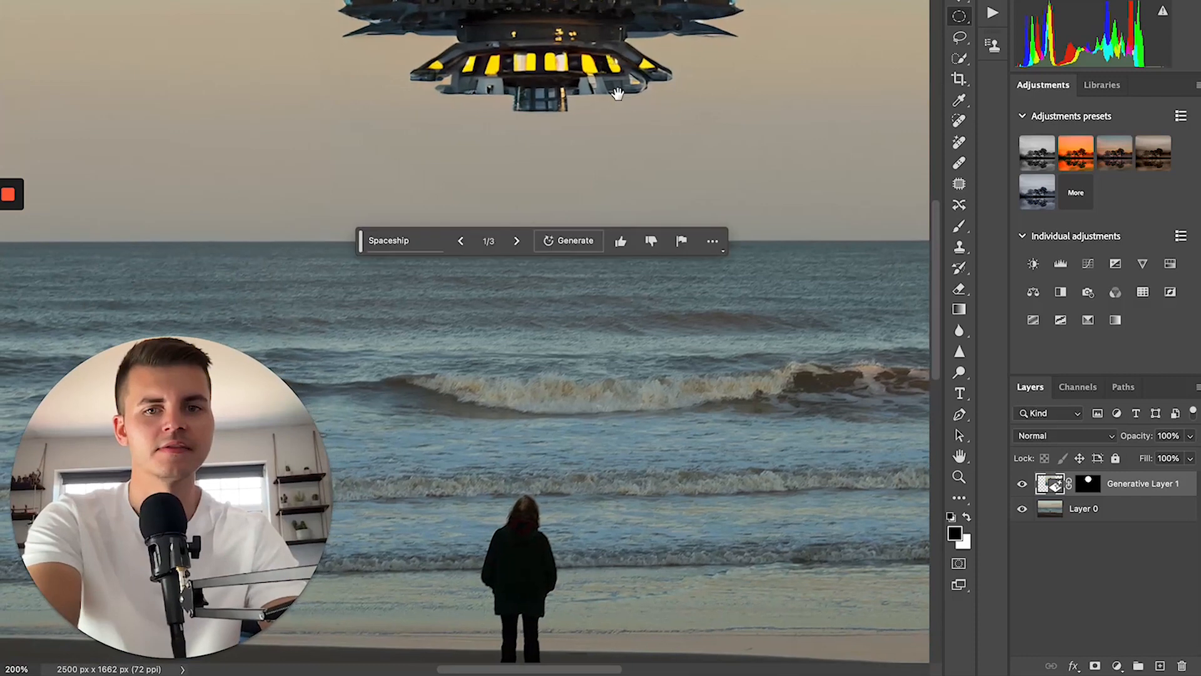
{"action": "key", "text": "z"}
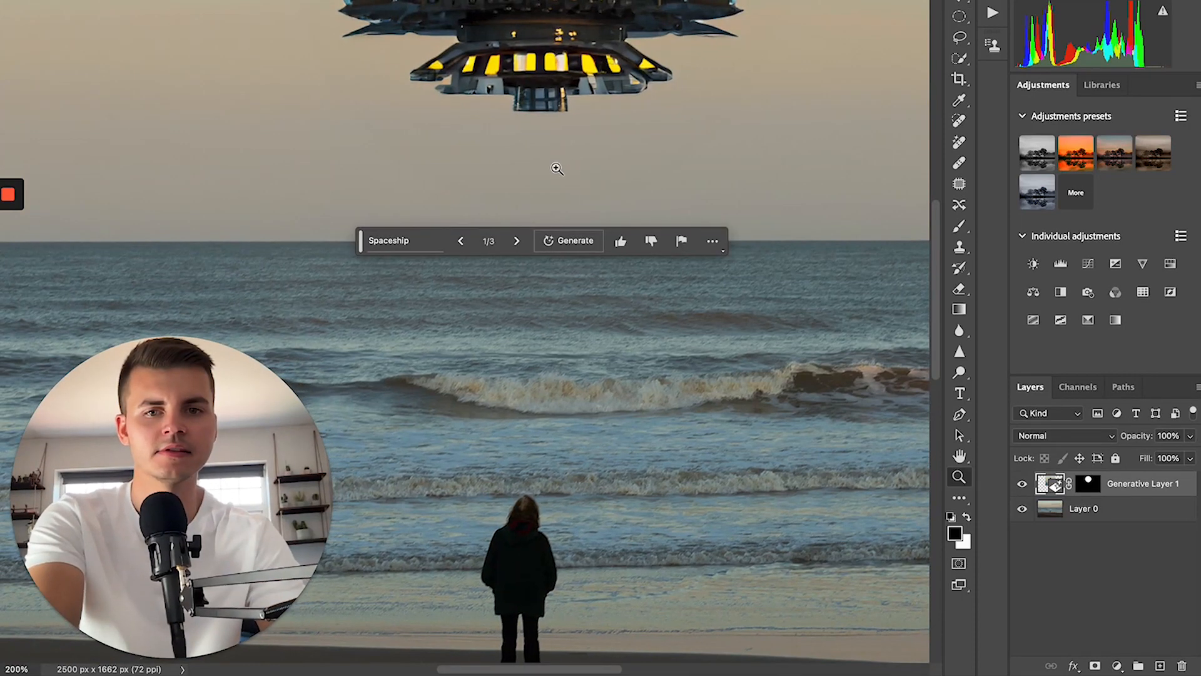
{"action": "left_click", "coordinate": [684, 163], "text": "alt"}
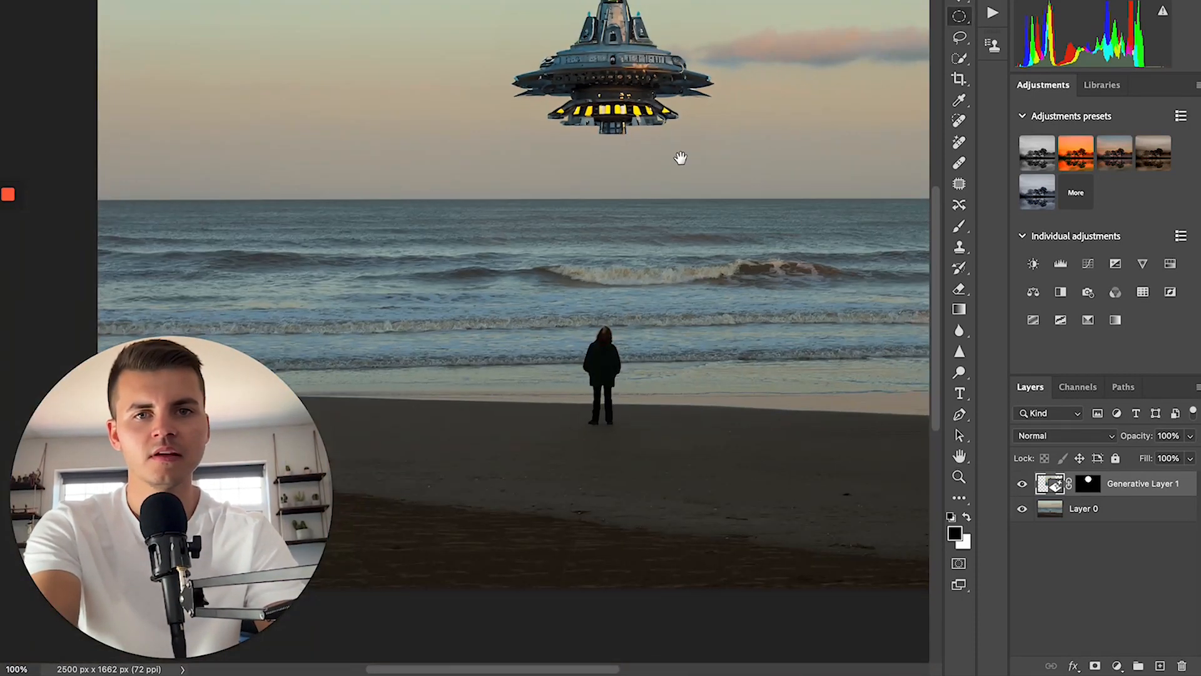
{"action": "scroll", "coordinate": [686, 273], "scroll_direction": "up", "scroll_amount": 2}
{"action": "key", "text": "m"}
{"action": "key", "text": "z"}
{"action": "left_click", "coordinate": [585, 406]}
{"action": "left_click", "coordinate": [585, 406]}
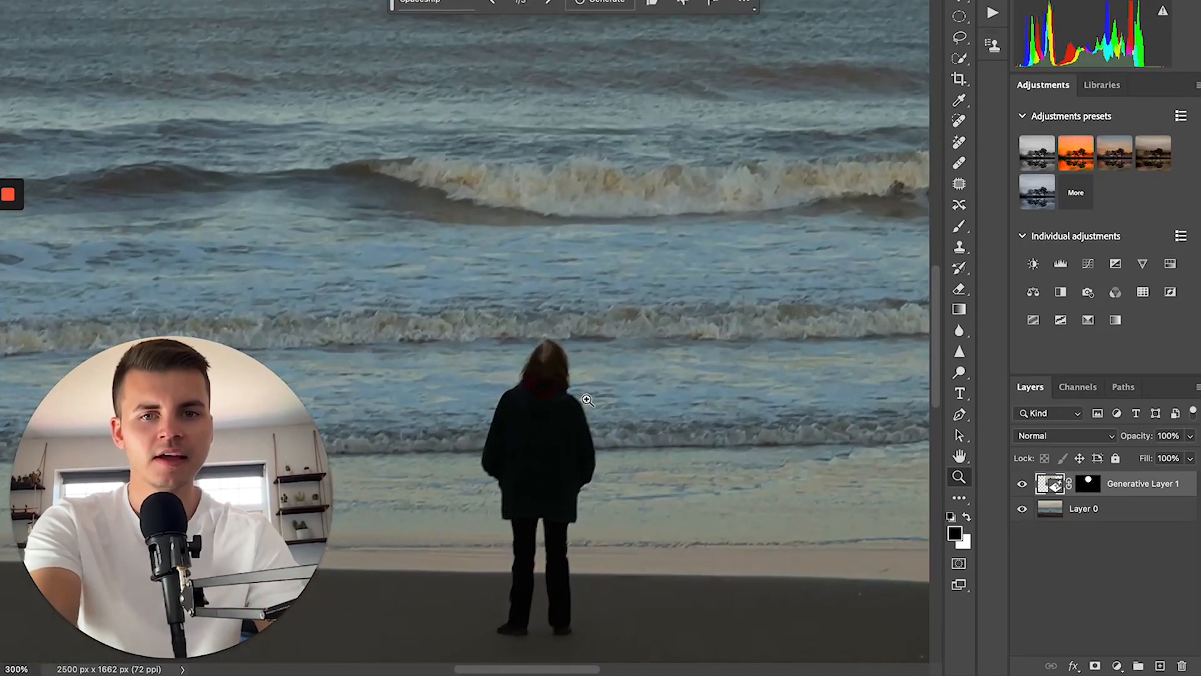
{"action": "left_click", "coordinate": [612, 312], "text": "alt"}
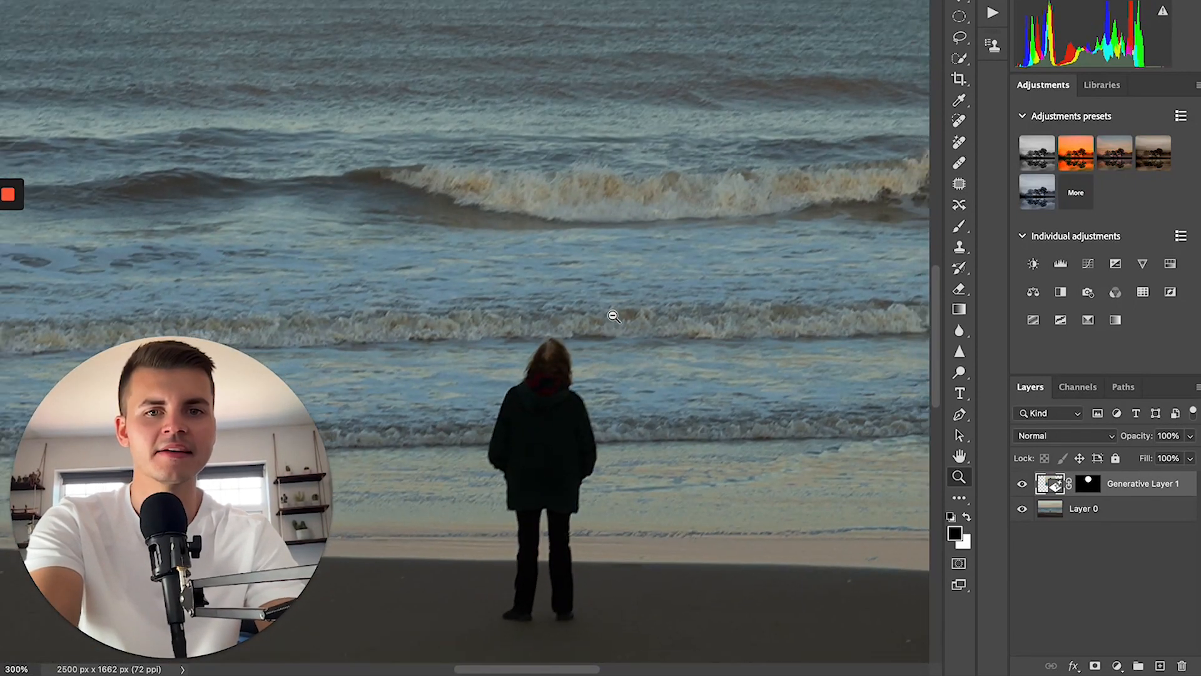
{"action": "left_click", "coordinate": [612, 313], "text": "alt"}
{"action": "key", "text": "m"}
{"action": "scroll", "coordinate": [611, 314], "scroll_direction": "up", "scroll_amount": 2}
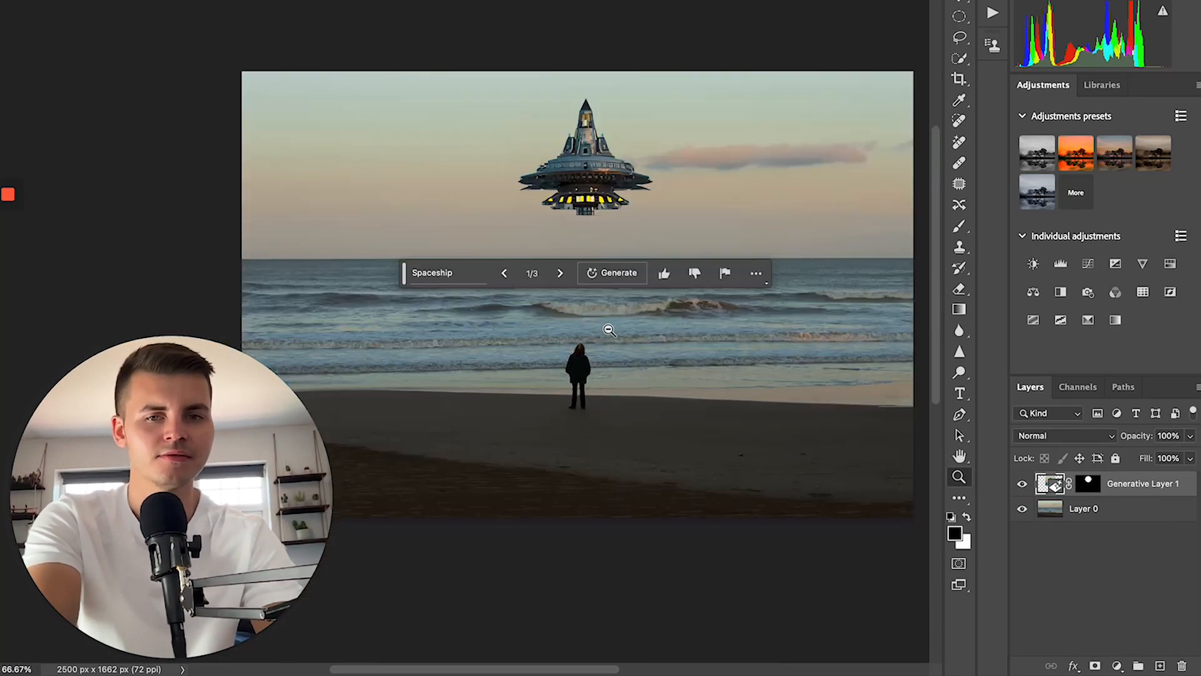
{"action": "left_click", "coordinate": [610, 330], "text": "alt"}
{"action": "left_click_drag", "start_coordinate": [626, 339], "coordinate": [615, 329]}
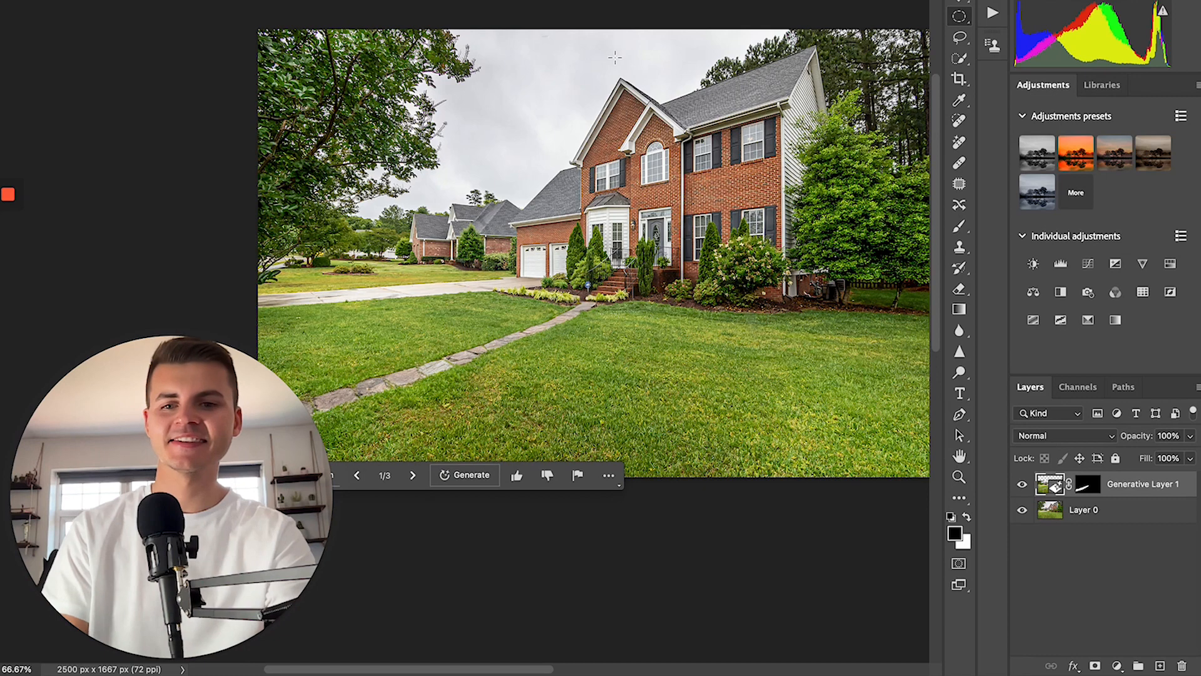
Step: Delete the generative cobblestone path layer from the house photo, keeping only Layer 0
{"action": "scroll", "coordinate": [622, 70], "scroll_direction": "right", "scroll_amount": 3}
{"action": "scroll", "coordinate": [622, 70], "scroll_direction": "up", "scroll_amount": 1}
{"action": "key", "text": "z"}
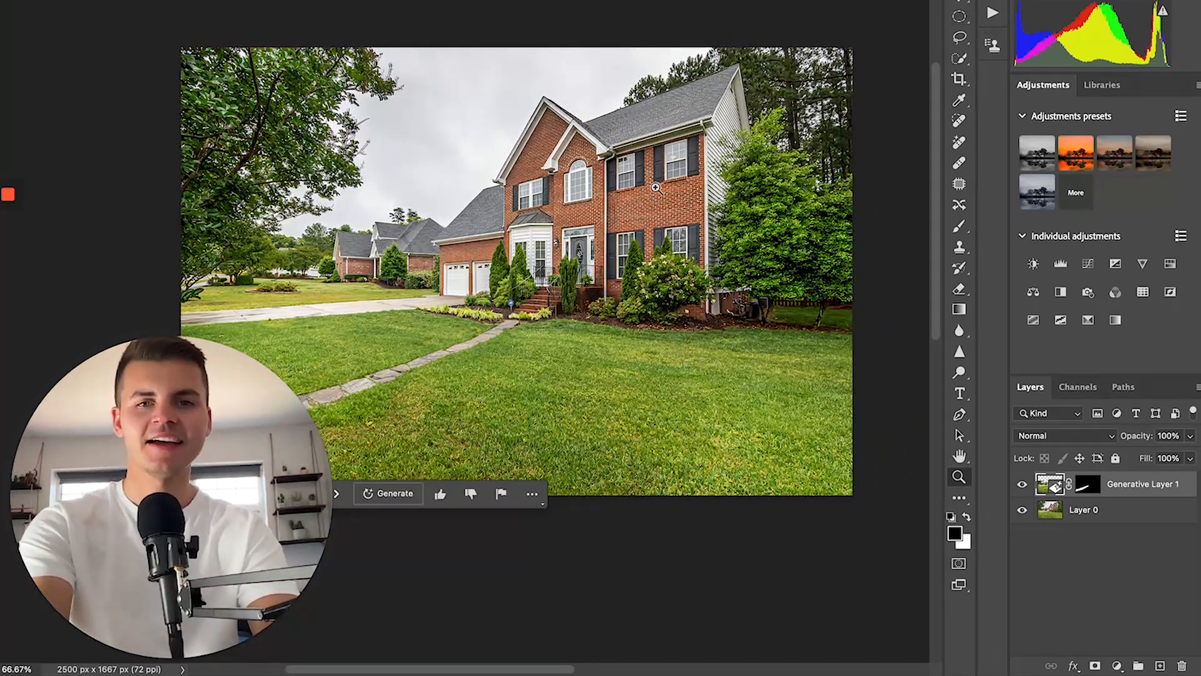
{"action": "key", "text": "m"}
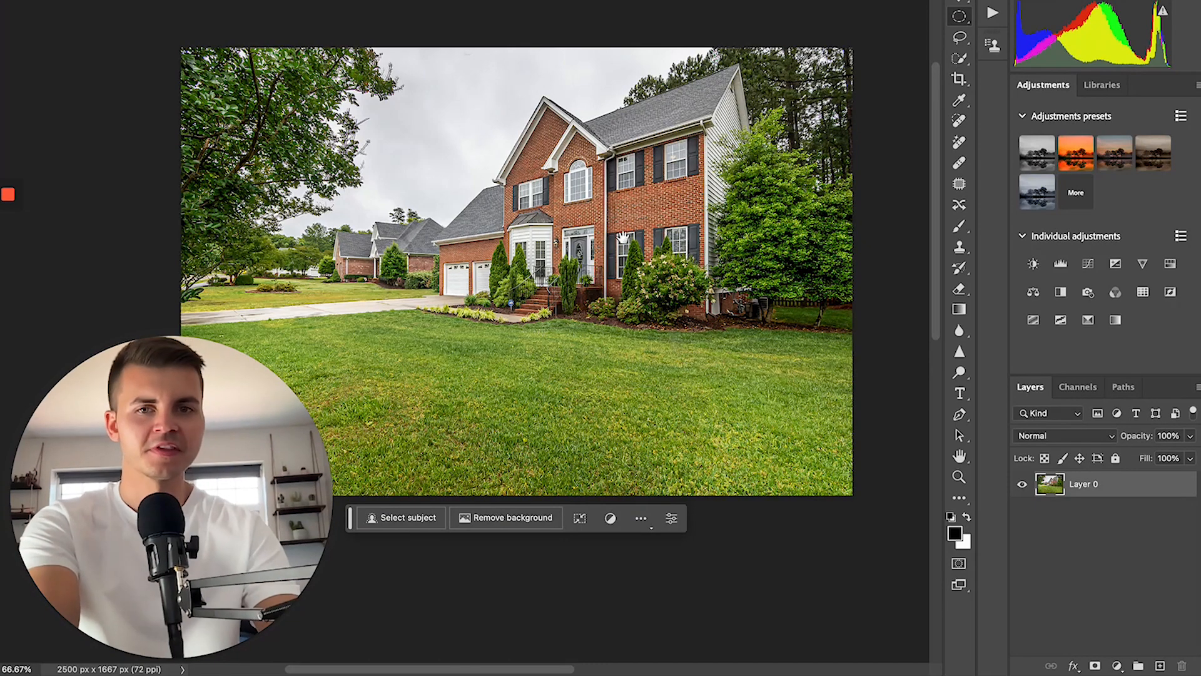
Step: Draw a Lasso selection around the brick house, its front flower beds and the neighbouring trees, out to the photo's right edge
{"action": "left_click_drag", "start_coordinate": [623, 237], "coordinate": [659, 225]}
{"action": "key", "text": "z"}
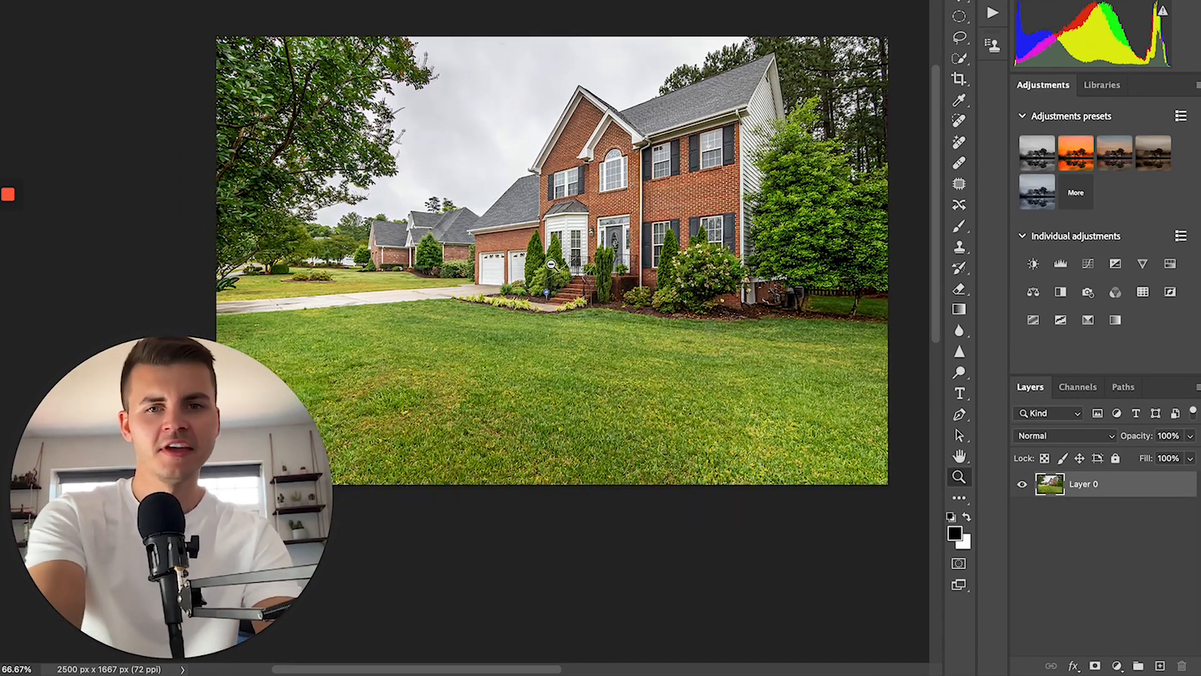
{"action": "left_click", "coordinate": [551, 264], "text": "alt"}
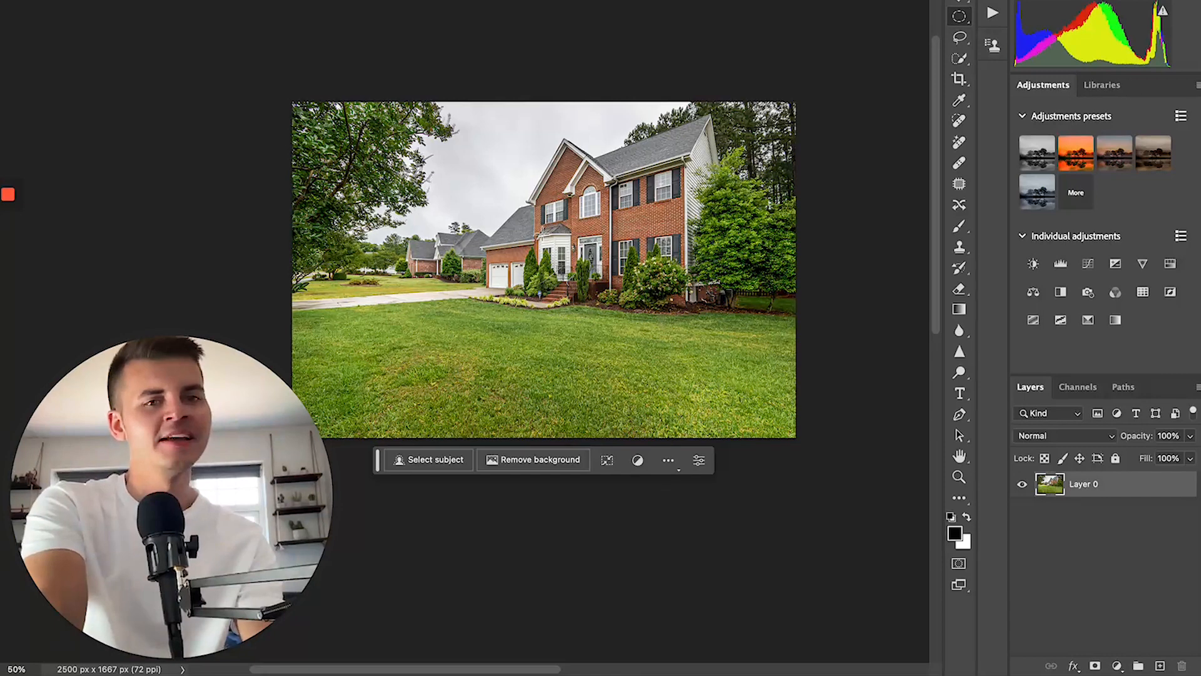
{"action": "left_click", "coordinate": [961, 39]}
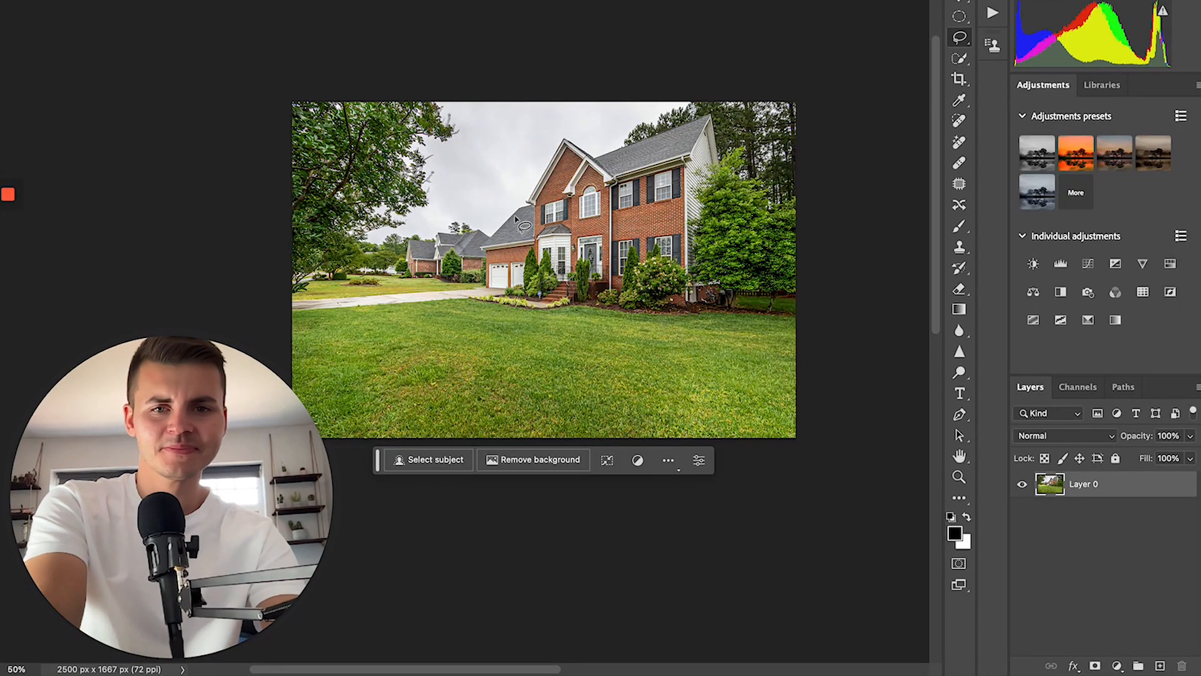
{"action": "key", "text": "z"}
{"action": "left_click", "coordinate": [490, 303]}
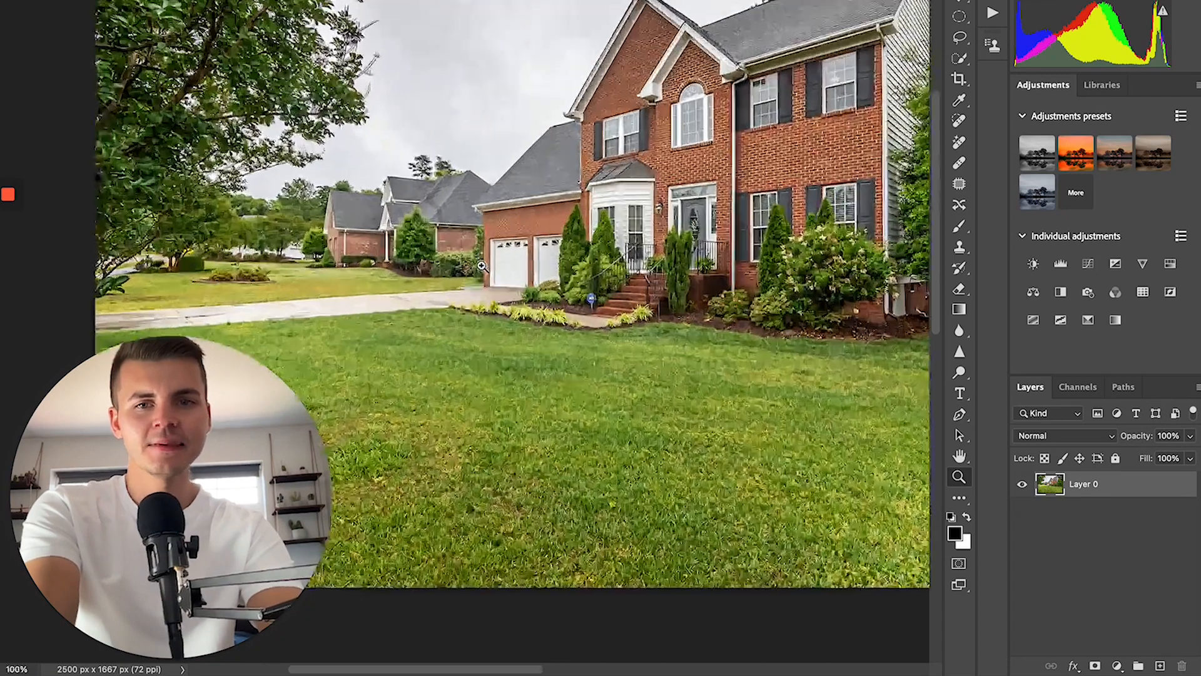
{"action": "key", "text": "l"}
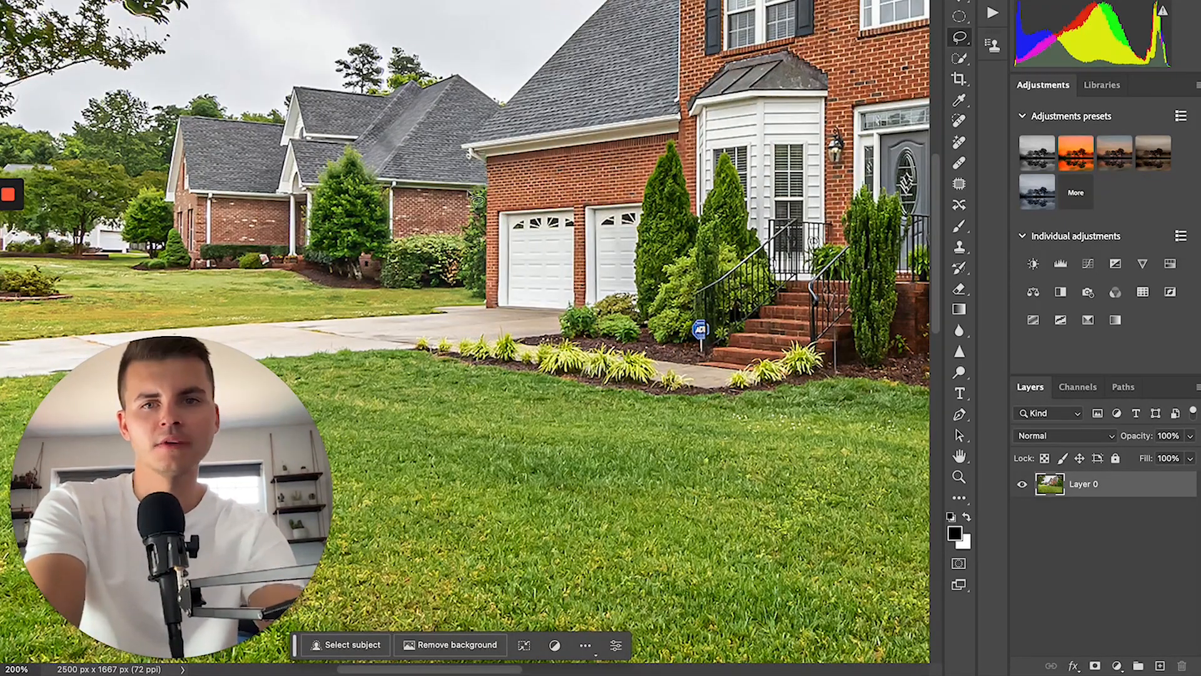
{"action": "key", "text": "z"}
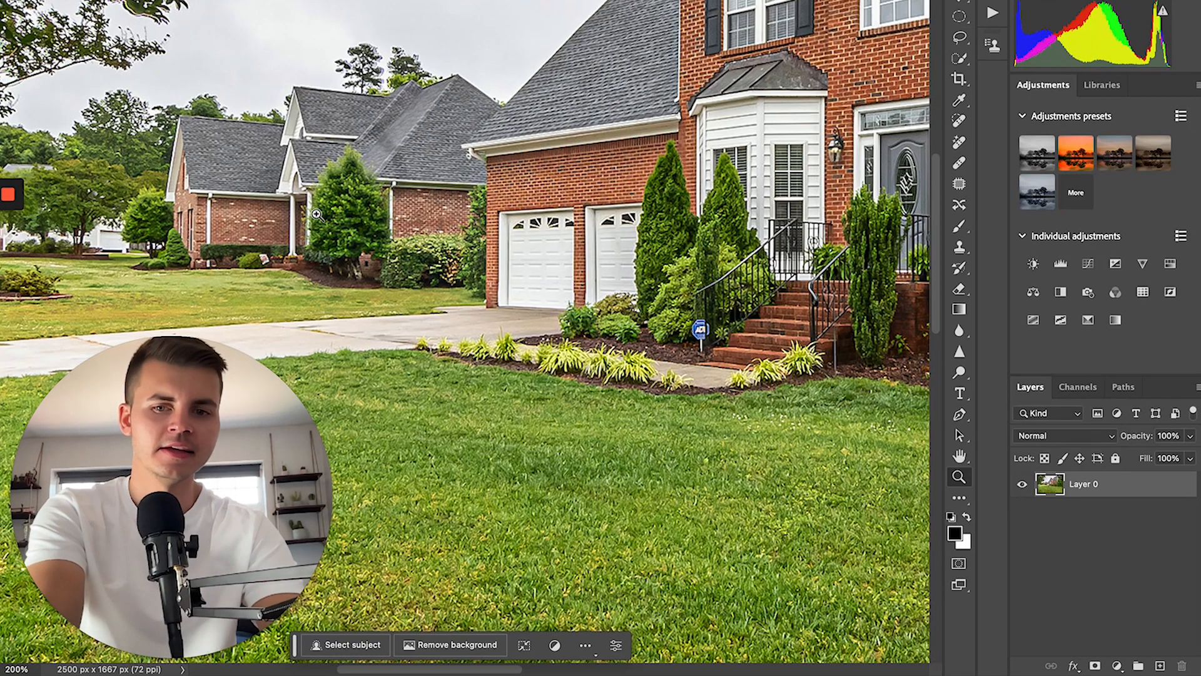
{"action": "left_click", "coordinate": [313, 211], "text": "alt"}
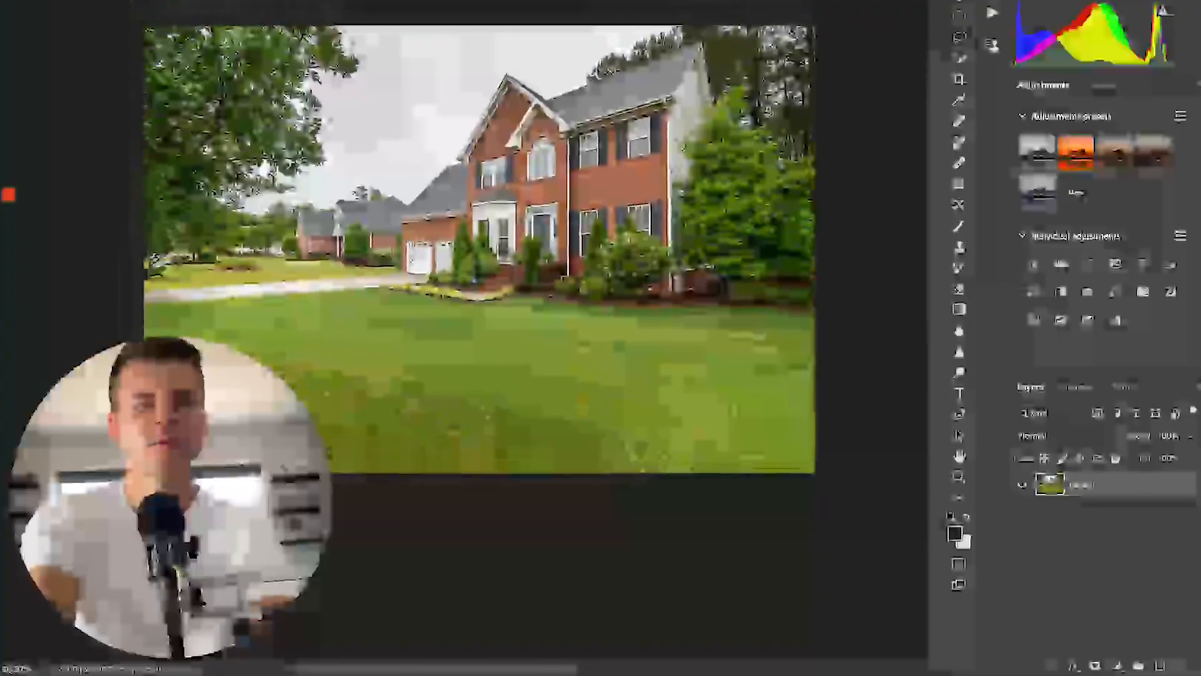
{"action": "key", "text": "l"}
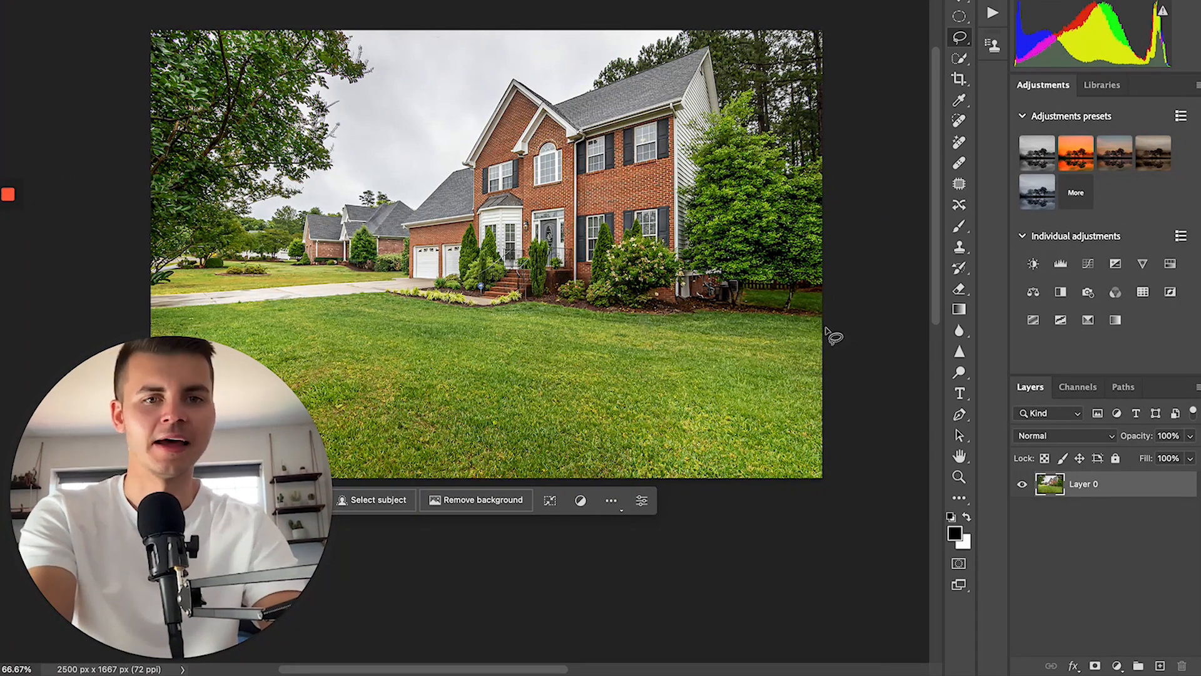
{"action": "mouse_move", "coordinate": [838, 329]}
{"action": "left_mouse_down"}
{"action": "mouse_move", "coordinate": [456, 318]}
{"action": "mouse_move", "coordinate": [388, 289]}
{"action": "mouse_move", "coordinate": [406, 286]}
{"action": "mouse_move", "coordinate": [405, 232]}
{"action": "mouse_move", "coordinate": [458, 177]}
{"action": "mouse_move", "coordinate": [501, 78]}
{"action": "mouse_move", "coordinate": [567, 95]}
{"action": "mouse_move", "coordinate": [643, 26]}
{"action": "mouse_move", "coordinate": [752, 29]}
{"action": "mouse_move", "coordinate": [807, 30]}
{"action": "mouse_move", "coordinate": [842, 72]}
{"action": "mouse_move", "coordinate": [856, 321]}
{"action": "left_mouse_up"}
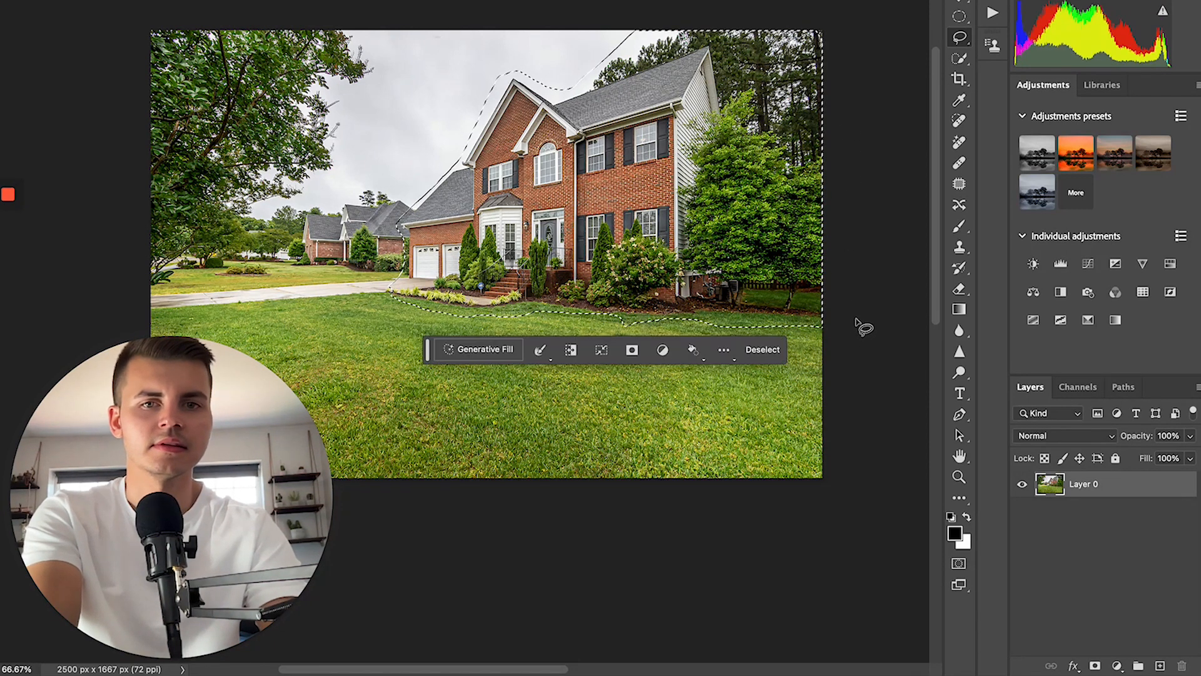
Step: Run Generative Fill on the house selection with the prompt "Remove"
{"action": "left_click", "coordinate": [491, 350]}
{"action": "type", "text": "Remove"}
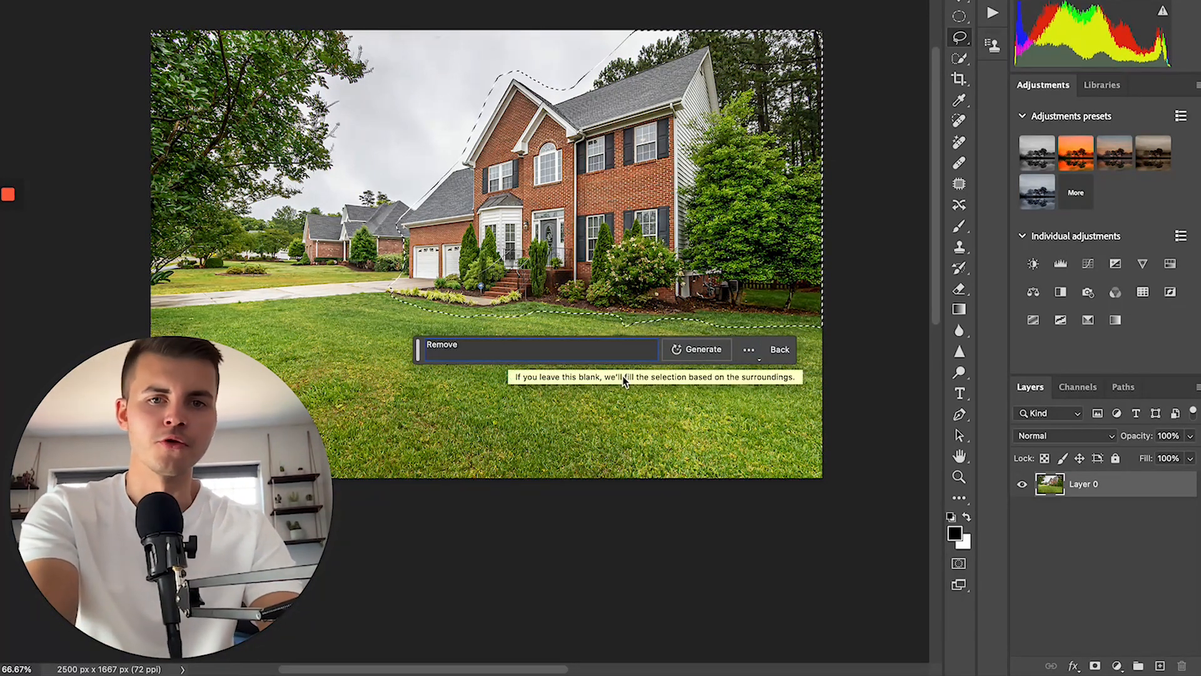
{"action": "left_click", "coordinate": [713, 354]}
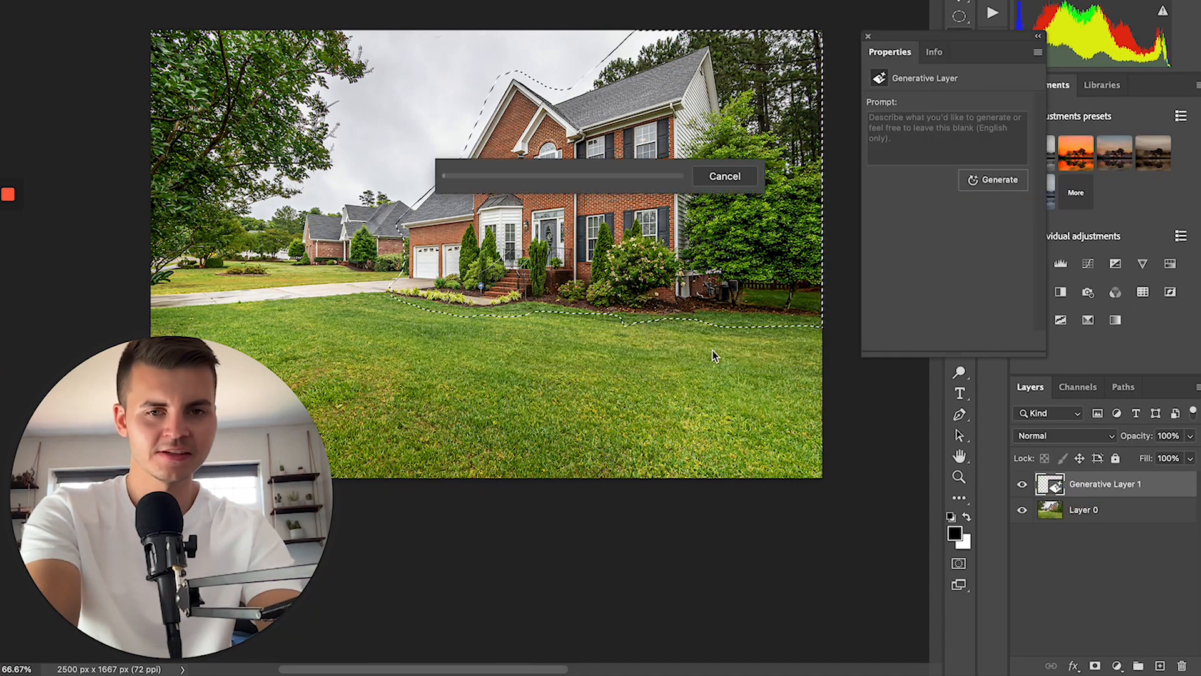